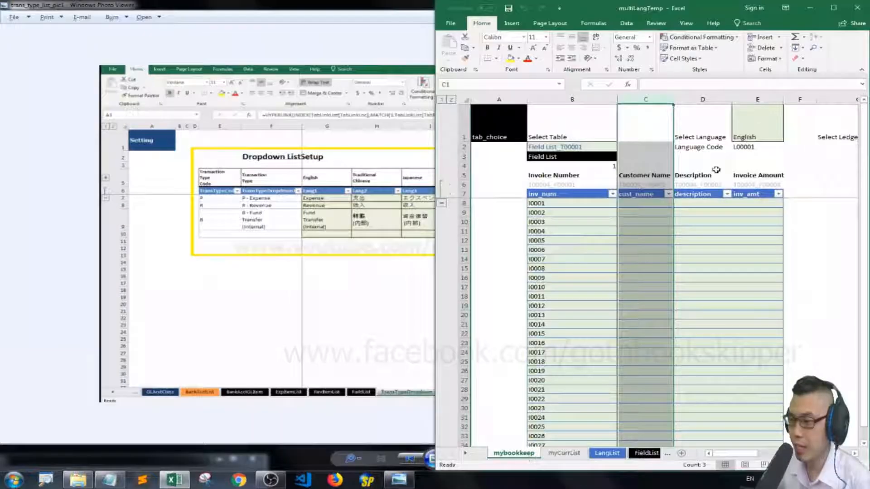
Insert a new column between the inv_num and cust_name columns of the bookkeeping table.
click(715, 168)
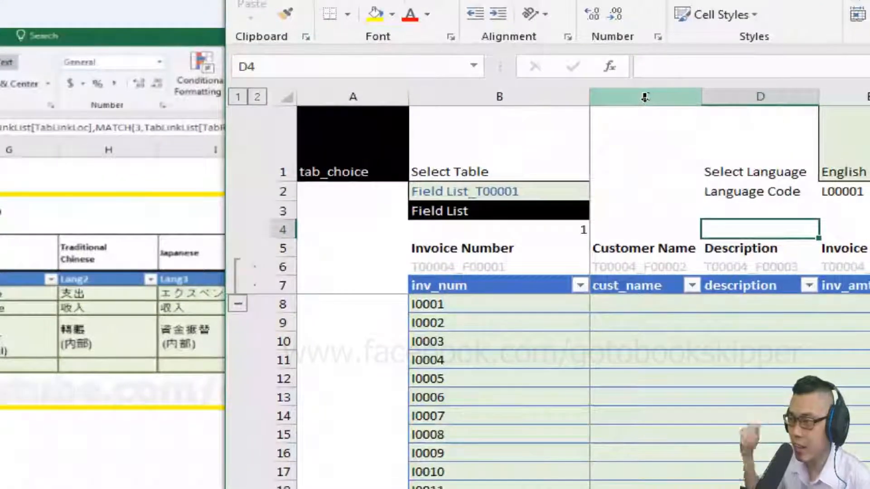
click(640, 97)
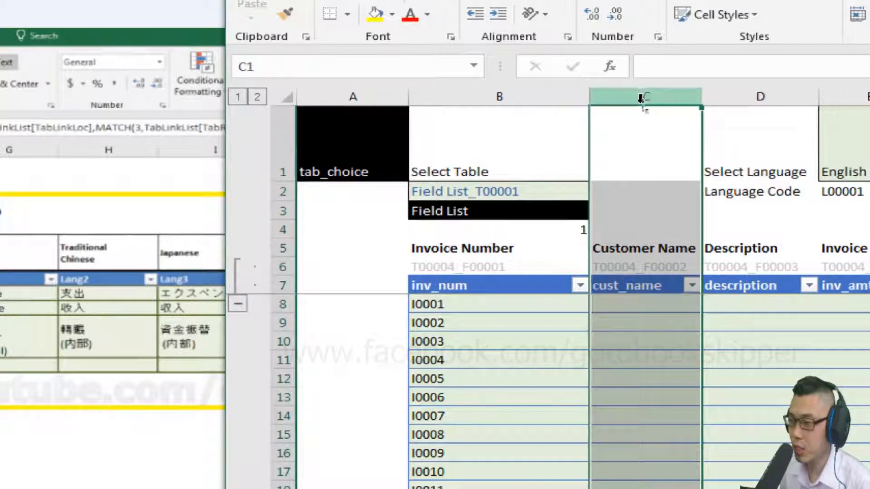
right_click(617, 324)
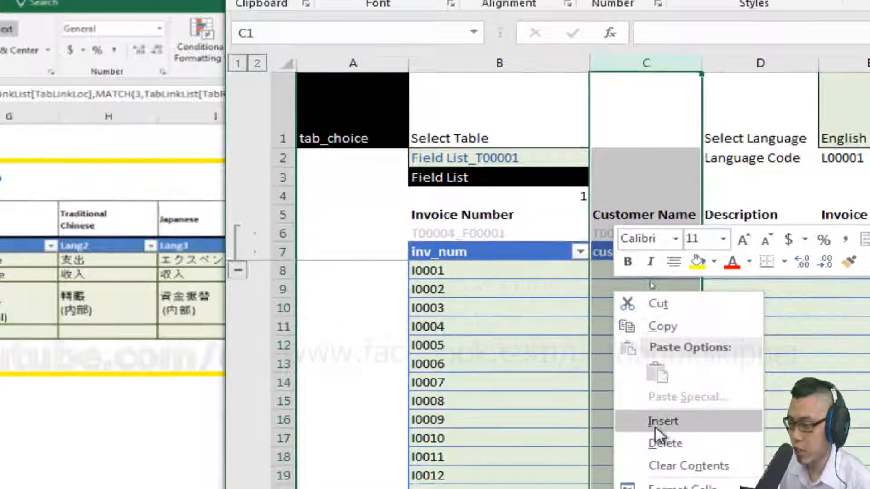
click(656, 426)
Name the new column's header in C7 trans_type.
click(648, 158)
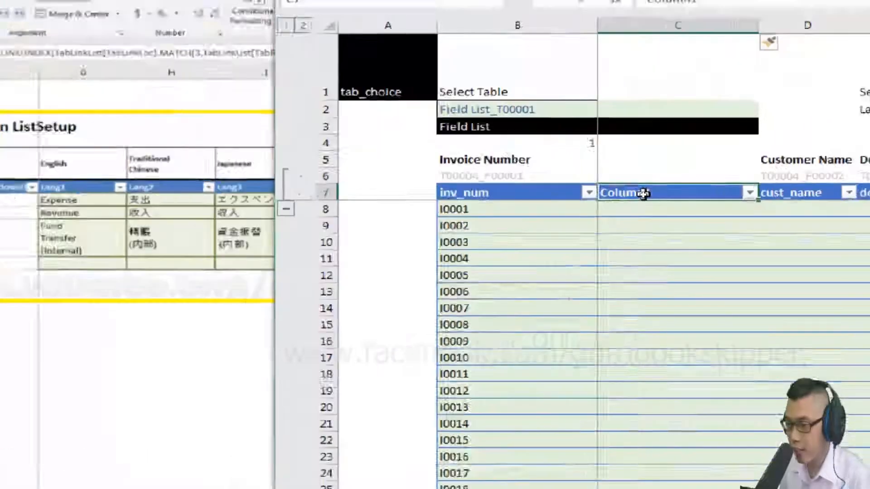
click(645, 197)
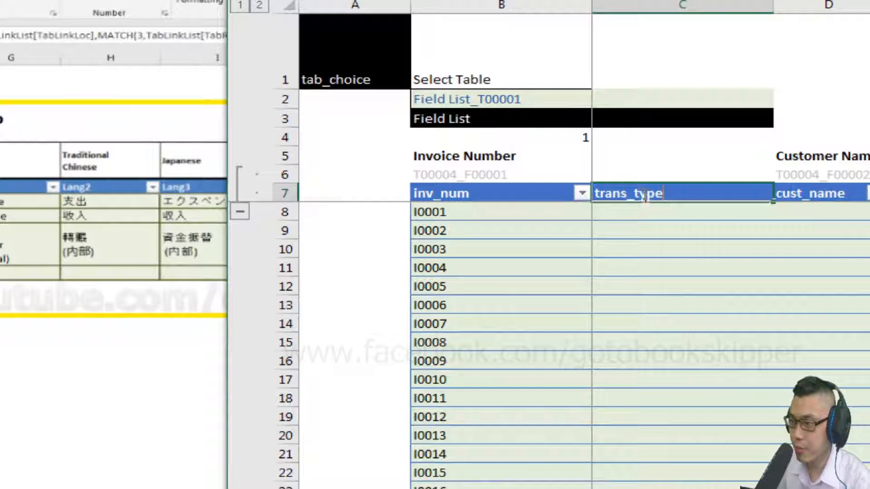
text(trans_type)
Clear the inherited formatting in C2:C3 by copying the blank cell C1 over them.
key(Up)
key(Up)
key(Up)
key(Up)
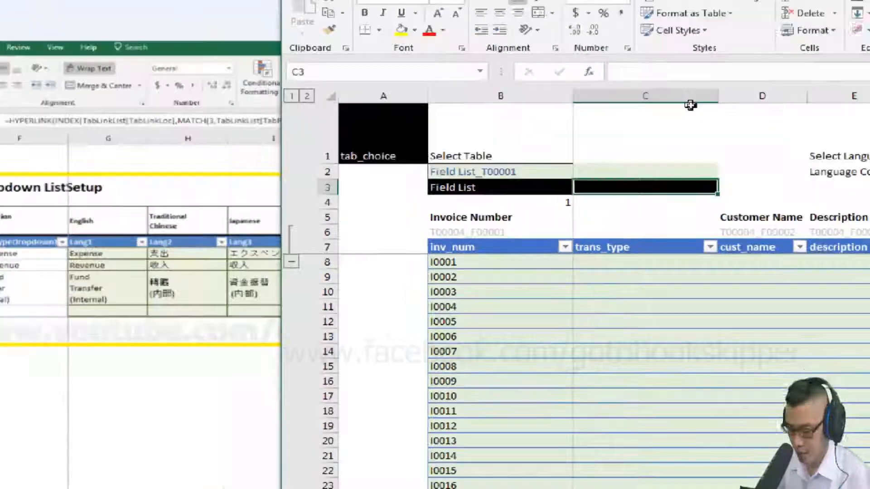
click(638, 141)
key(ctrl+c)
key(Down)
key(shift+Down)
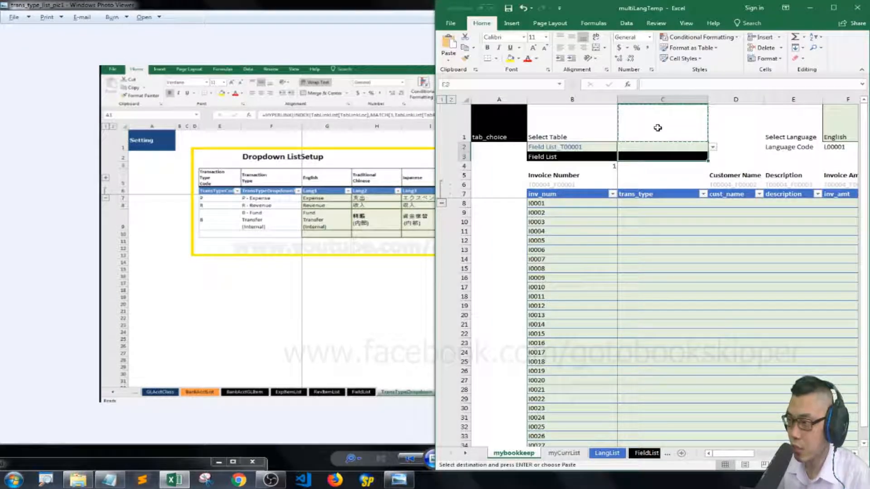
key(Return)
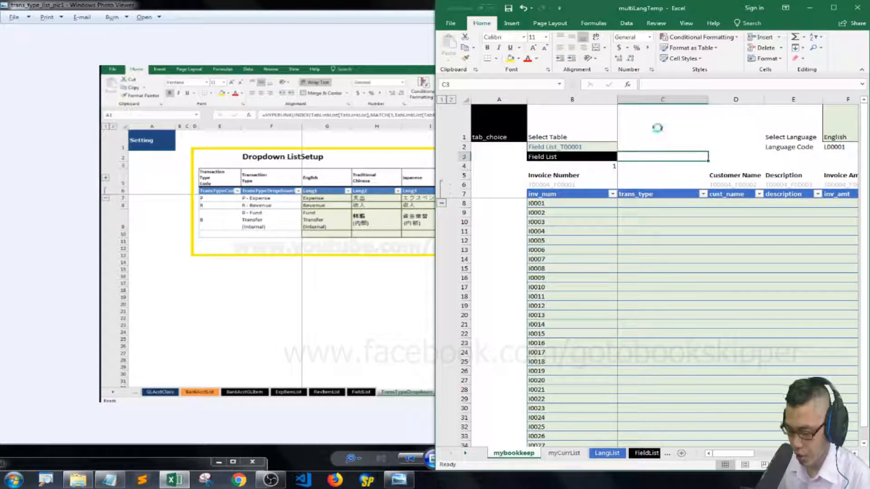
Copy the label and field reference formulas from B5:B6 to C5:C6 above trans_type.
key(Down)
key(Down)
key(Left)
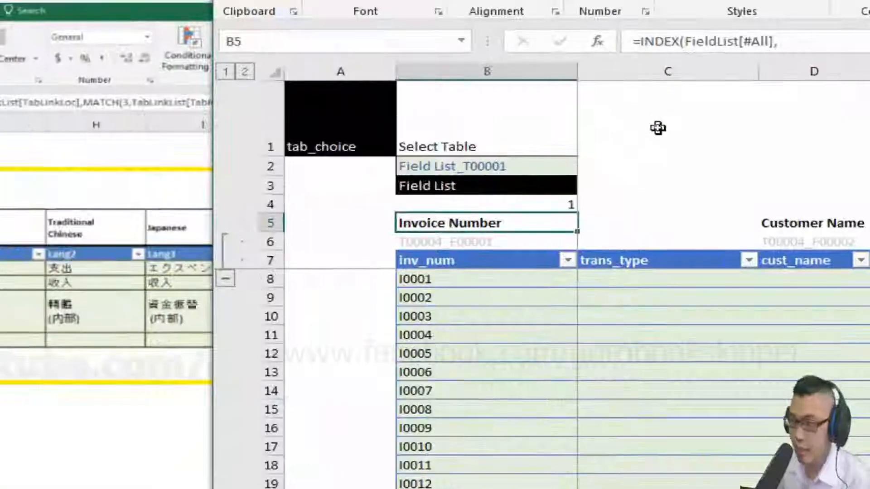
key(shift+Down)
key(ctrl+c)
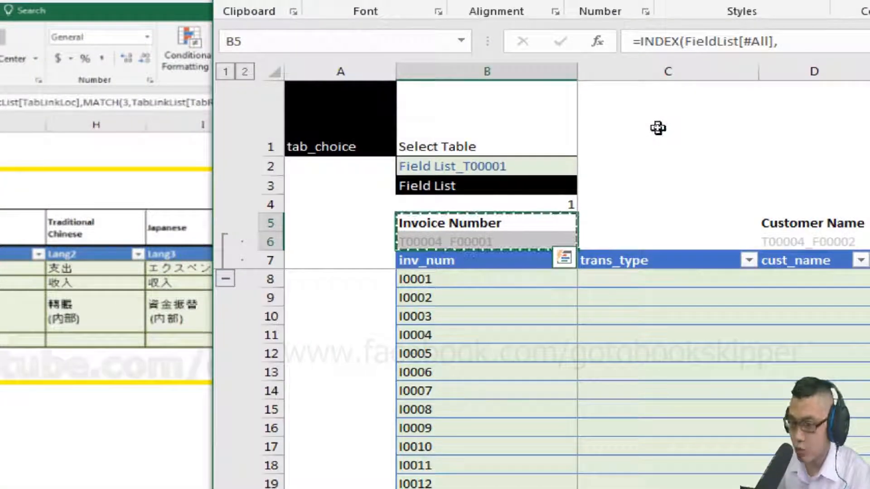
key(Right)
key(ctrl+v)
key(Left)
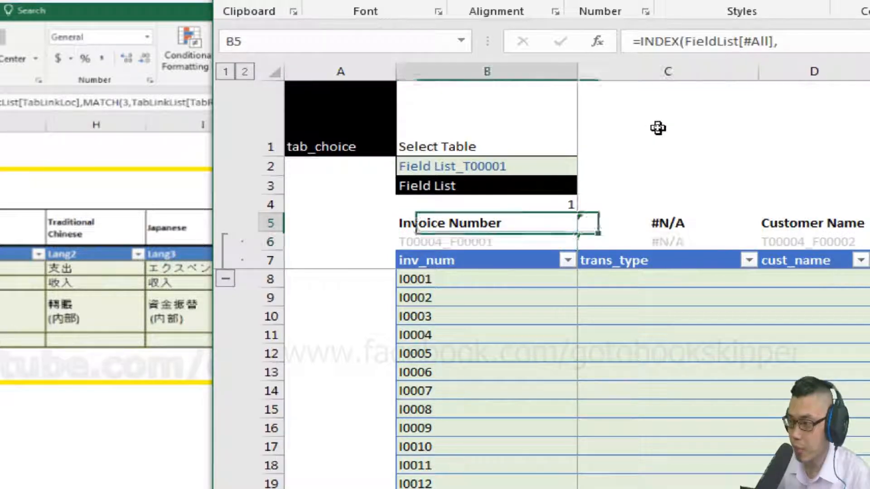
Examine the copied formulas in C5 and C6 against the original label and the trans_type header.
key(Right)
key(Down)
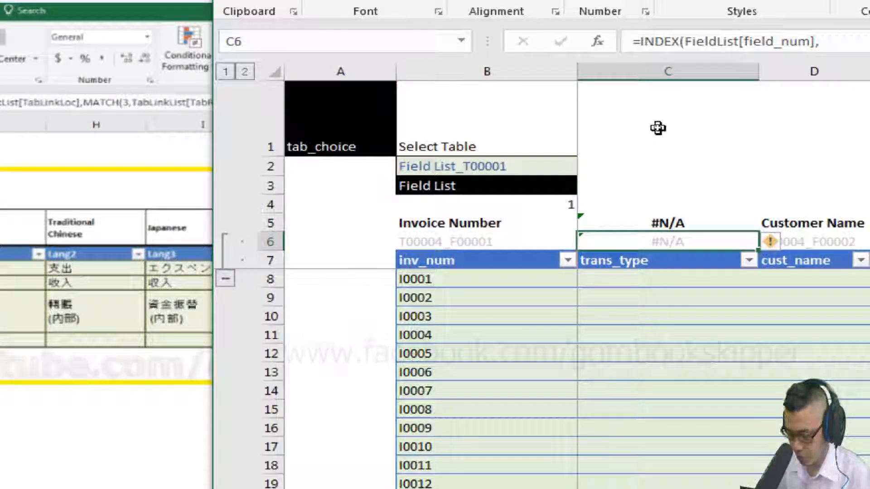
key(Up)
key(Up)
key(Left)
key(Down)
key(Right)
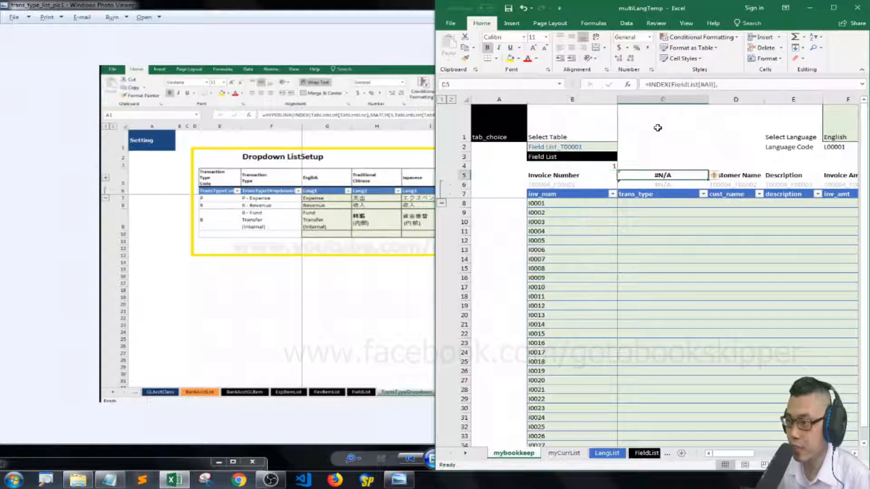
click(640, 196)
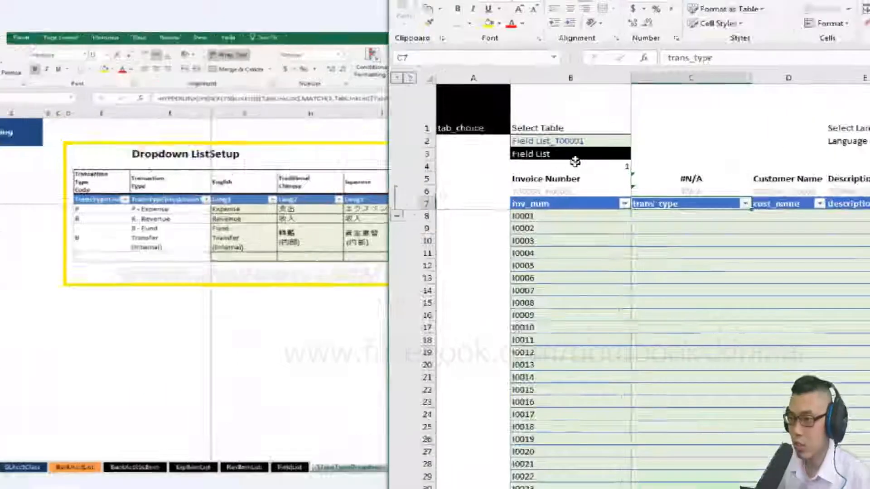
Choose Field List_T00001 in the table selector and follow its link to the FieldList sheet.
click(603, 148)
click(622, 148)
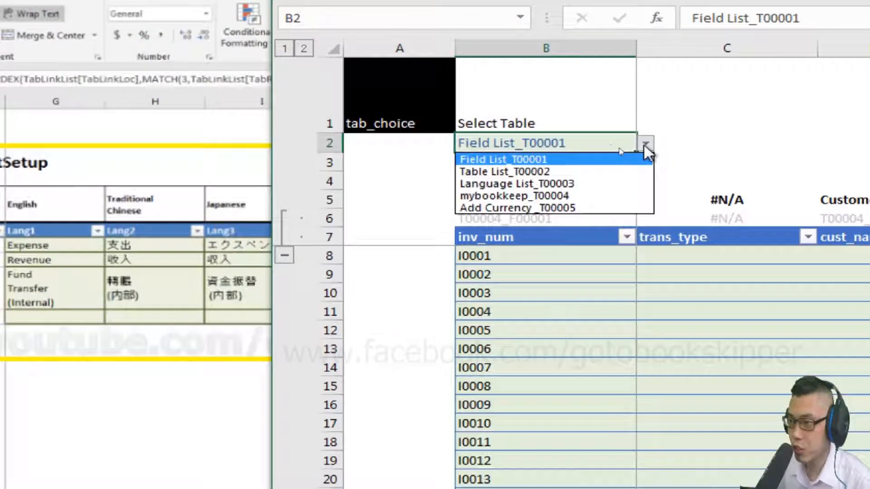
click(547, 160)
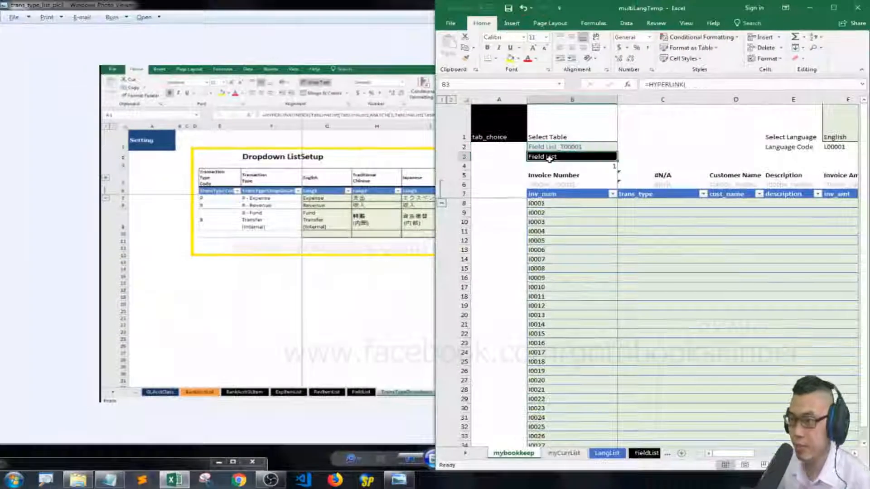
click(550, 159)
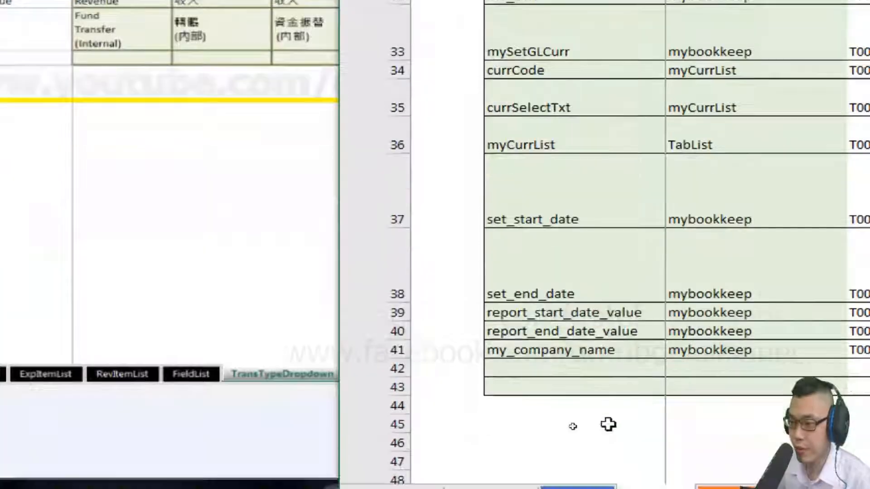
Enter trans_type as the field_name in row 42, the first empty row of the field list.
double_click(562, 346)
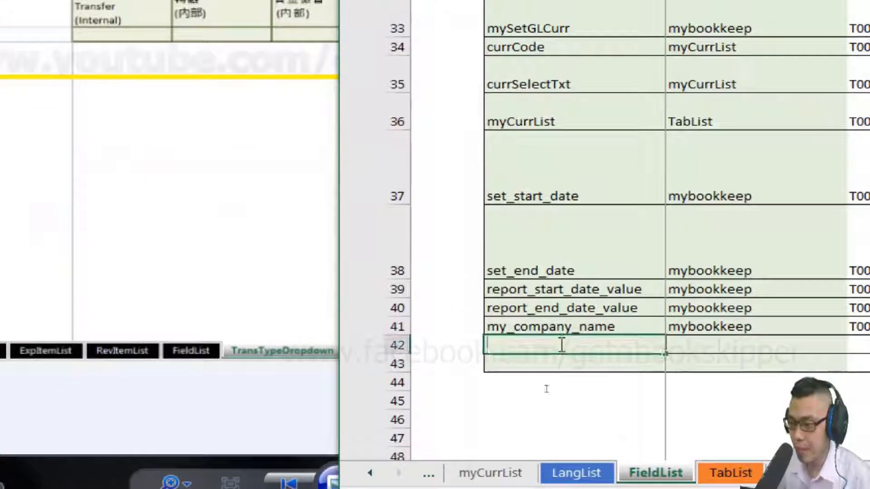
text(my_)
key(BackSpace)
key(BackSpace)
key(BackSpace)
key(BackSpace)
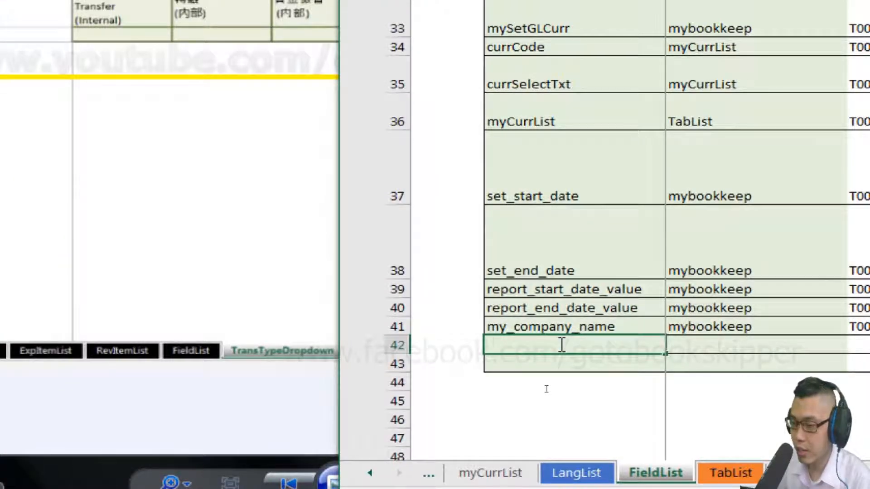
text(trans_type)
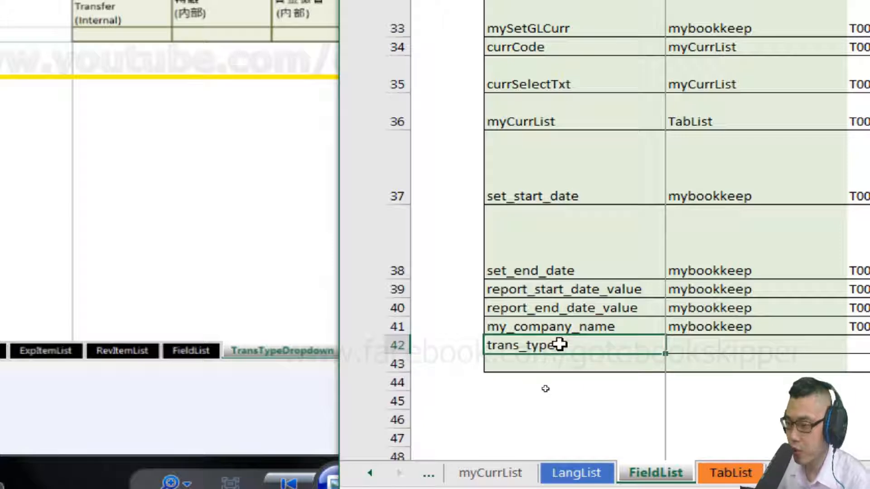
Set the tab_name of the trans_type row to mybookkeep.
key(Tab)
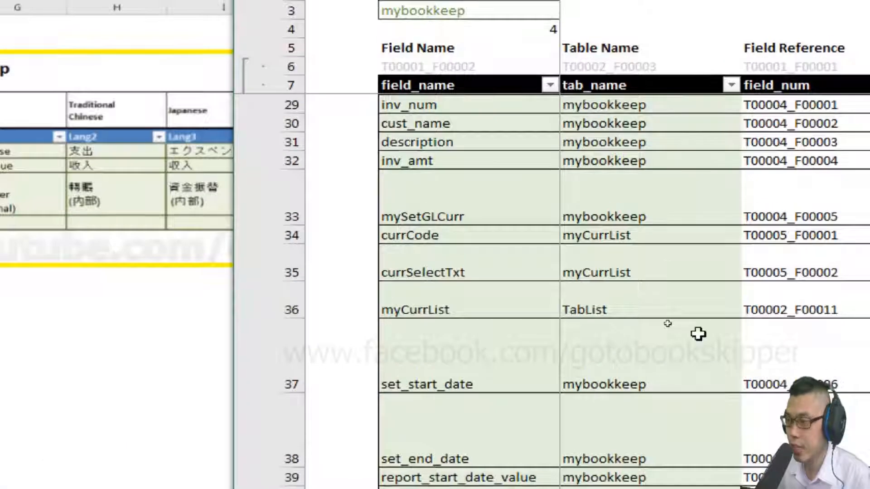
click(748, 314)
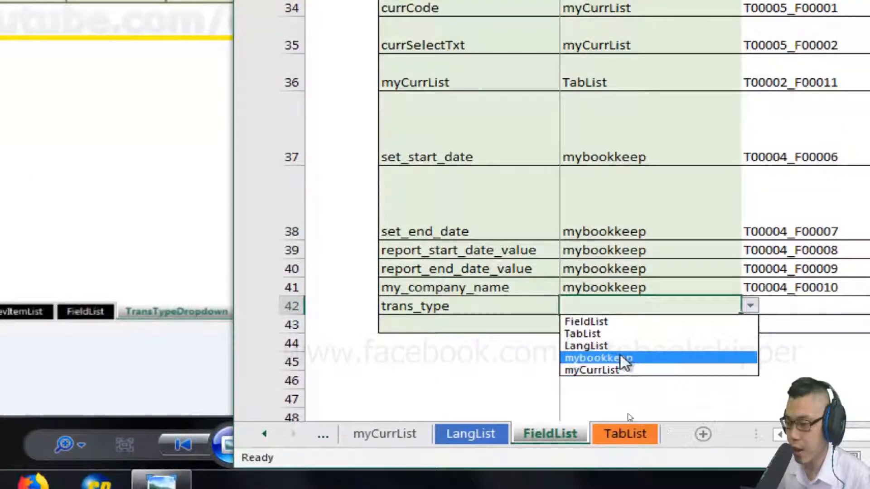
click(619, 358)
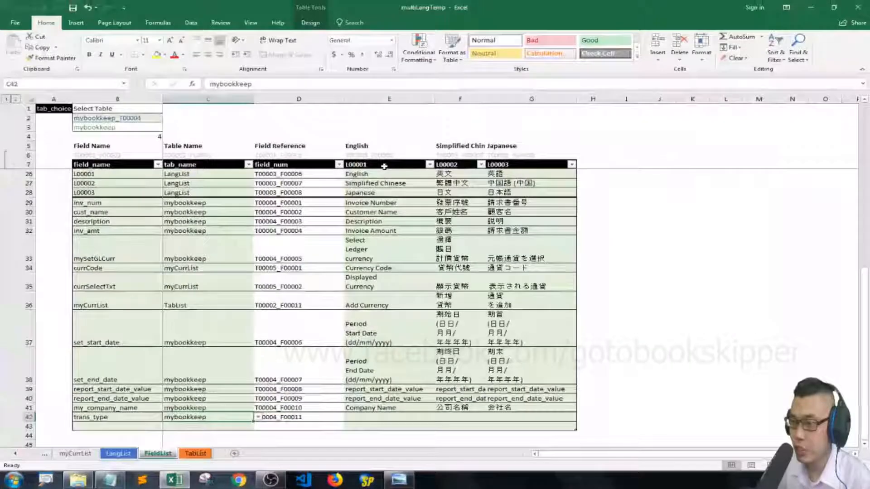
Enter Transaction Type as the English text of the trans_type row.
click(381, 488)
text(Transaction)
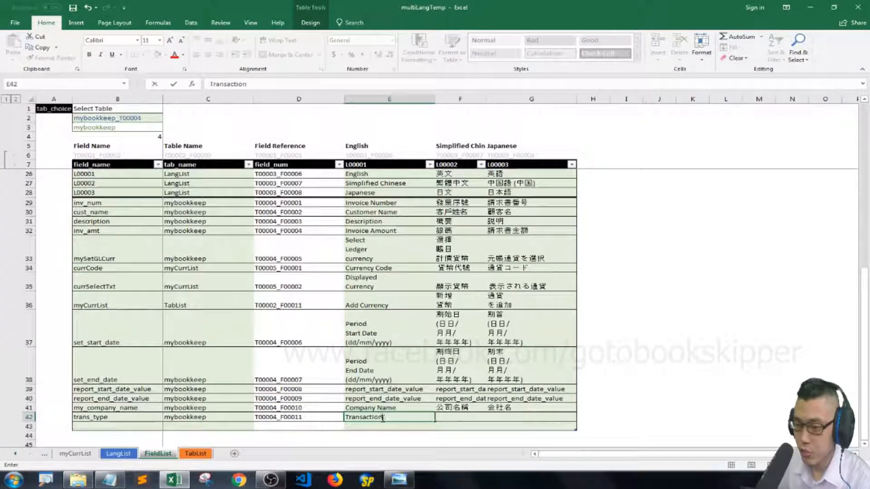
text( T)
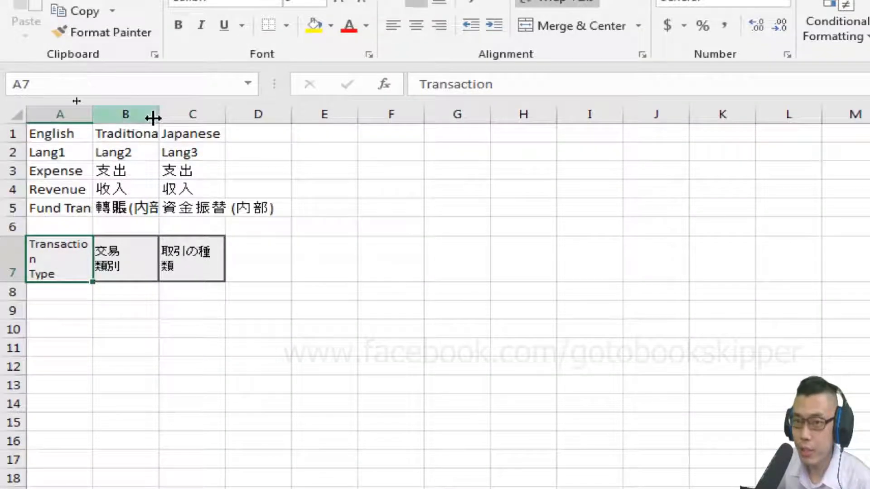
In the copy_text workbook, copy the Chinese and Japanese translations of Transaction Type in B7:C7.
click(127, 220)
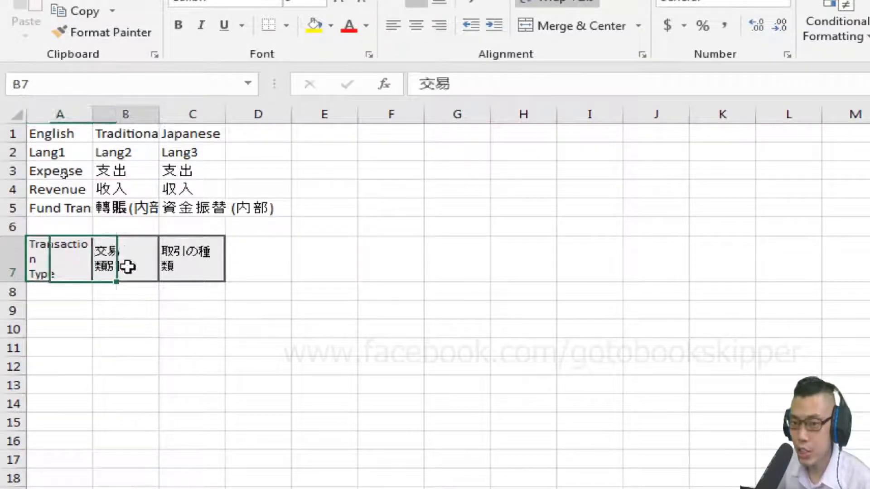
key(Right)
key(Left)
key(shift+Right)
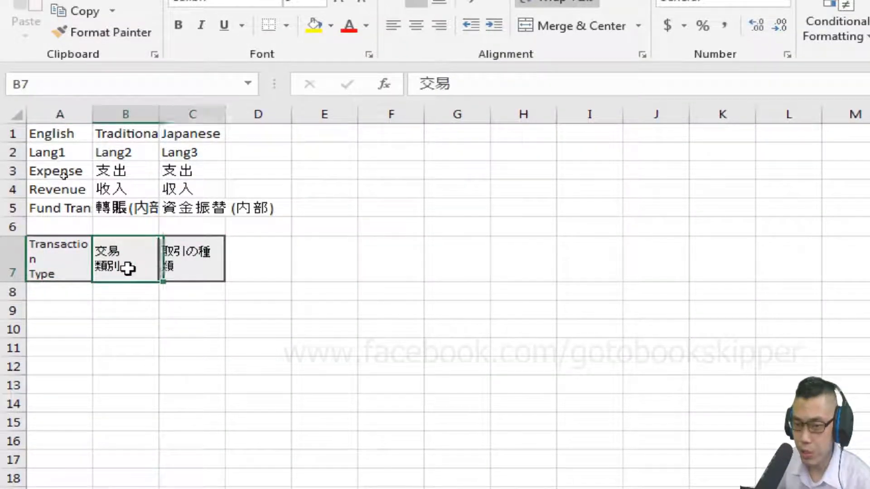
key(ctrl+c)
Return to the multiLangTemp workbook and paste the translations as values into L00002 and L00003 of the trans_type row.
key(alt)
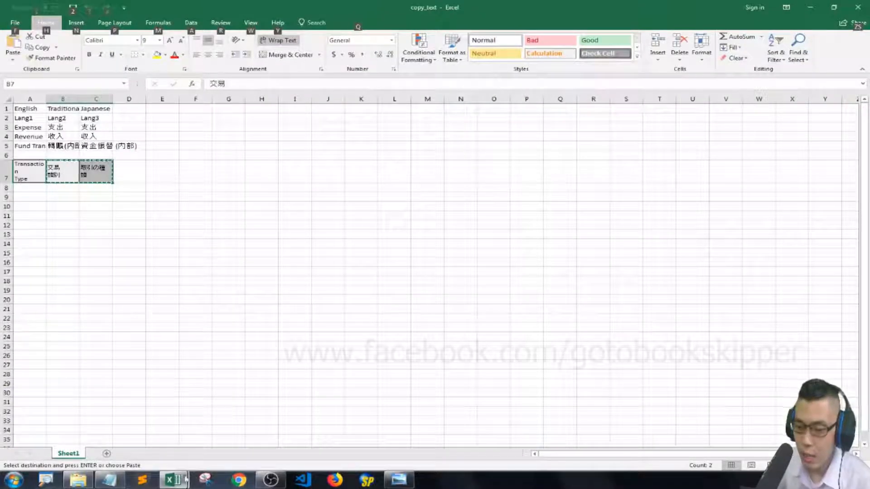
mouse_move(186, 479)
click(148, 444)
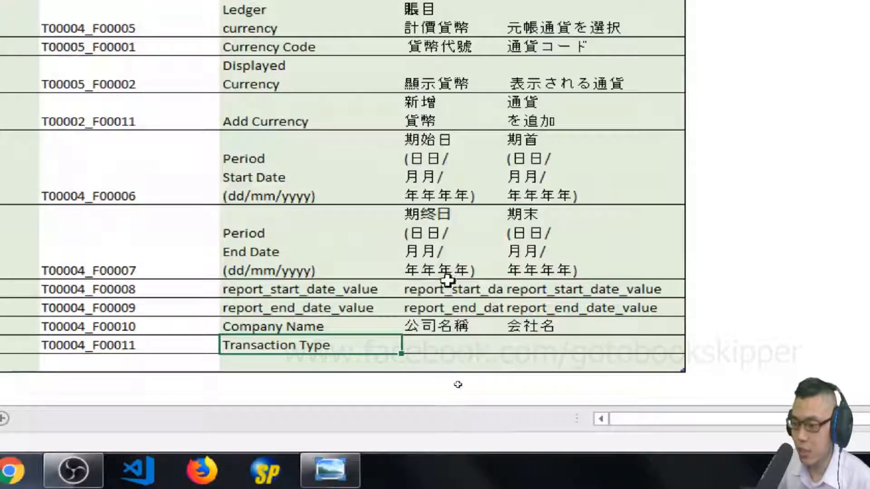
drag(446, 346, 544, 345)
right_click(445, 348)
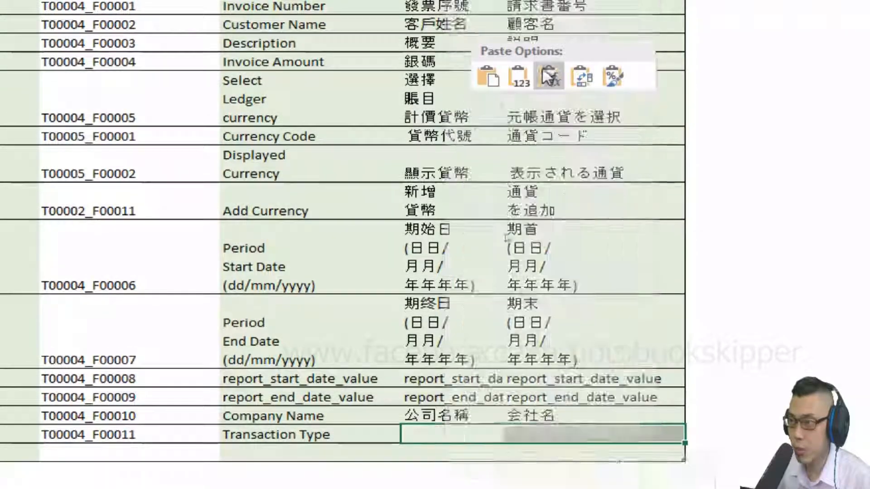
click(518, 77)
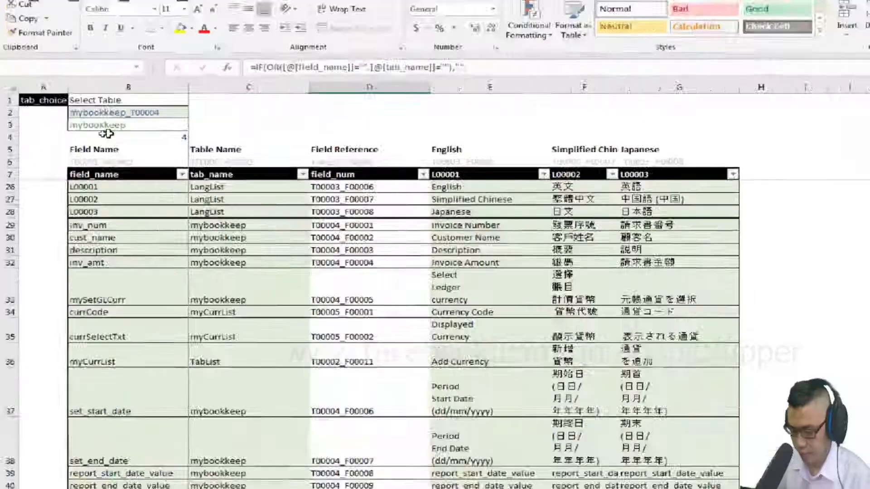
Choose mybookkeep_T00004 in the table selector and follow its link to the mybookkeep sheet.
click(150, 118)
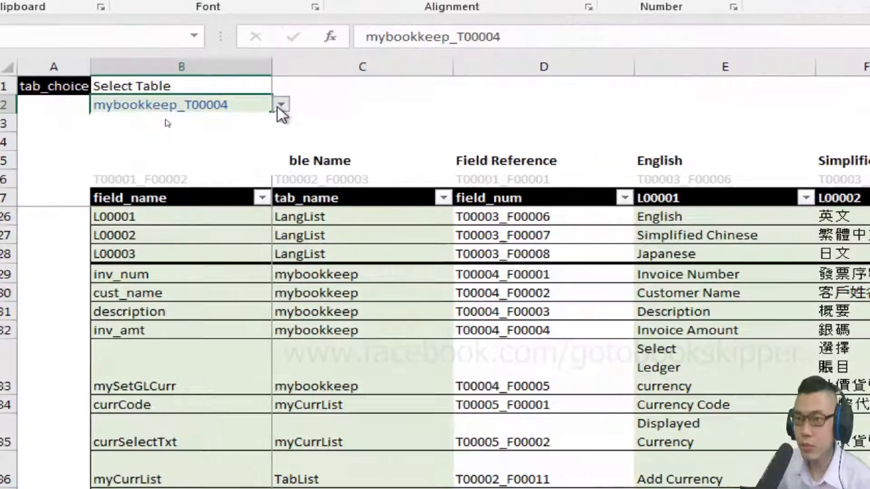
click(166, 118)
click(181, 156)
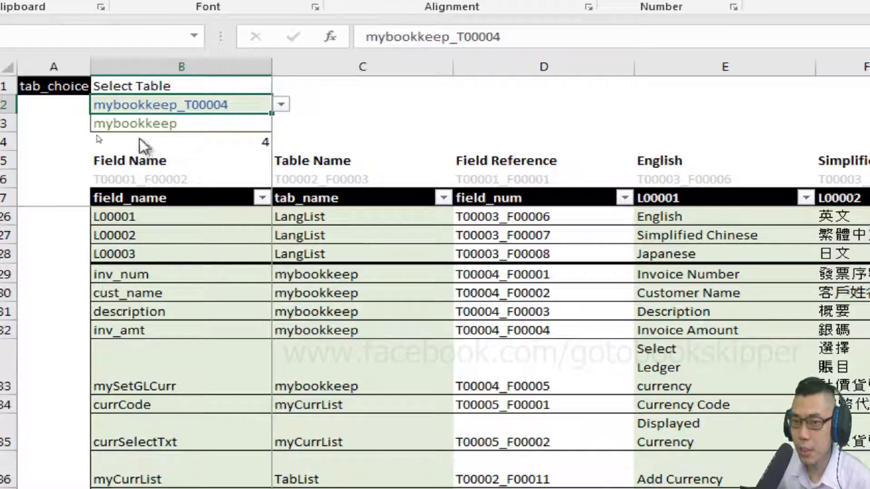
click(125, 125)
click(125, 123)
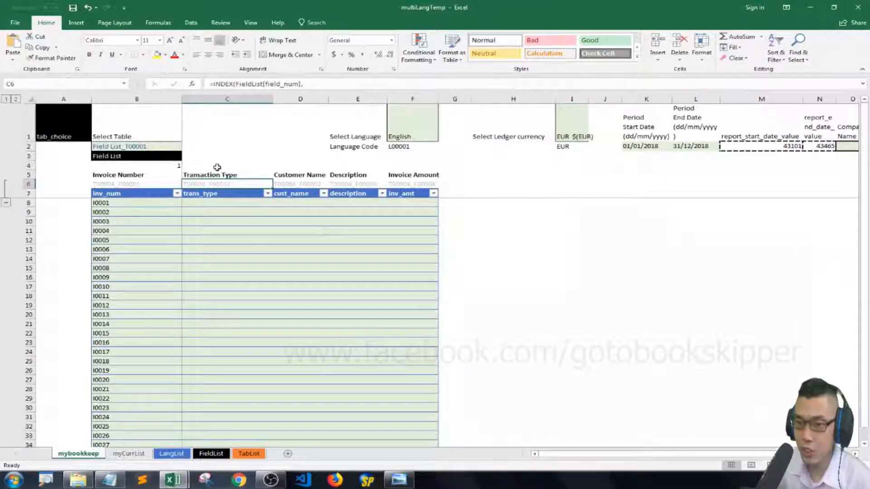
Check the Transaction Type heading's translations by switching the language to 繁體中文 and 日本語 and back to English.
click(217, 172)
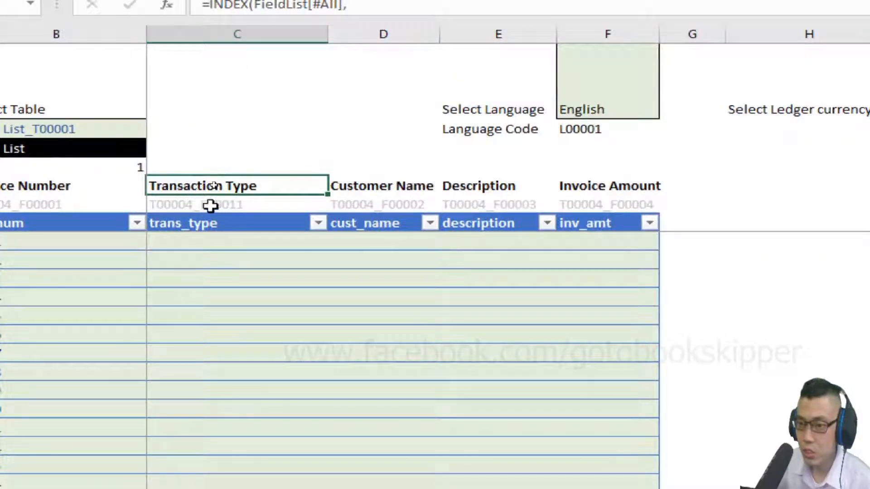
click(637, 96)
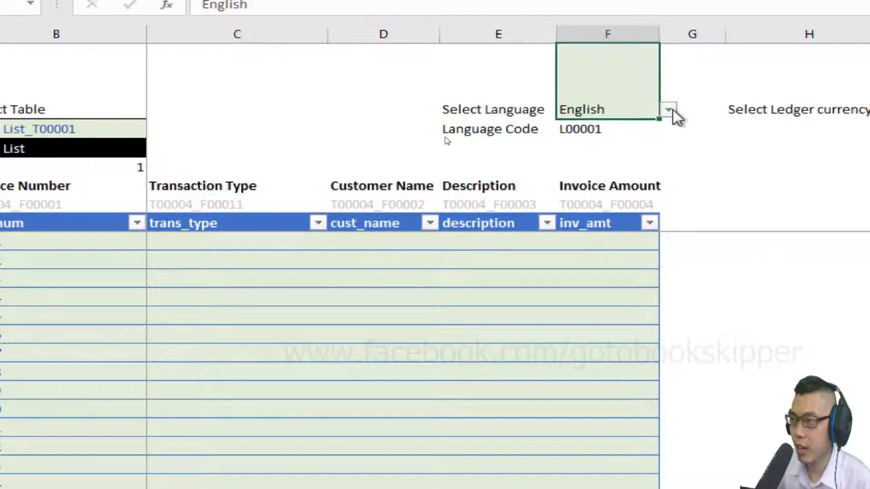
click(673, 110)
key(Down)
key(Return)
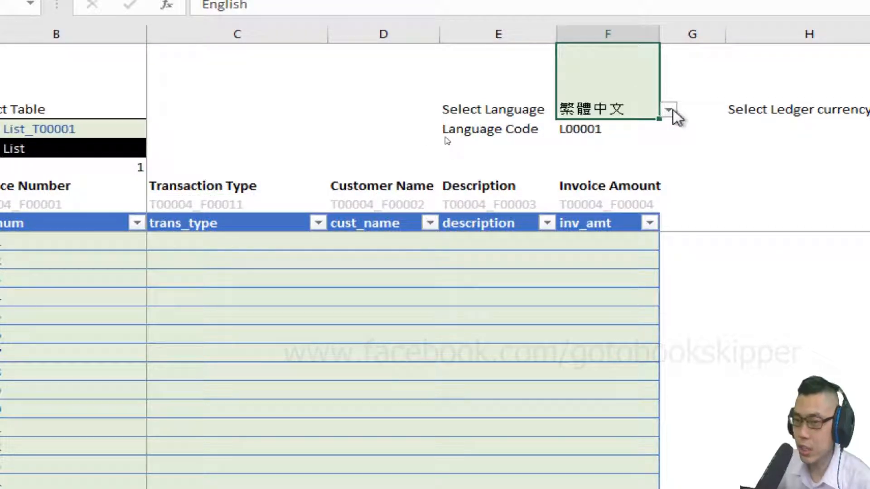
click(673, 110)
key(Down)
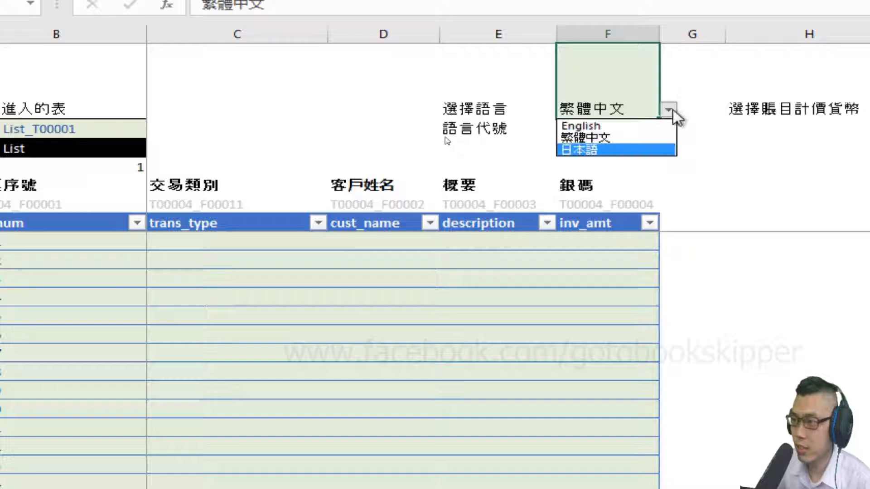
key(Return)
click(673, 110)
key(Up)
key(Up)
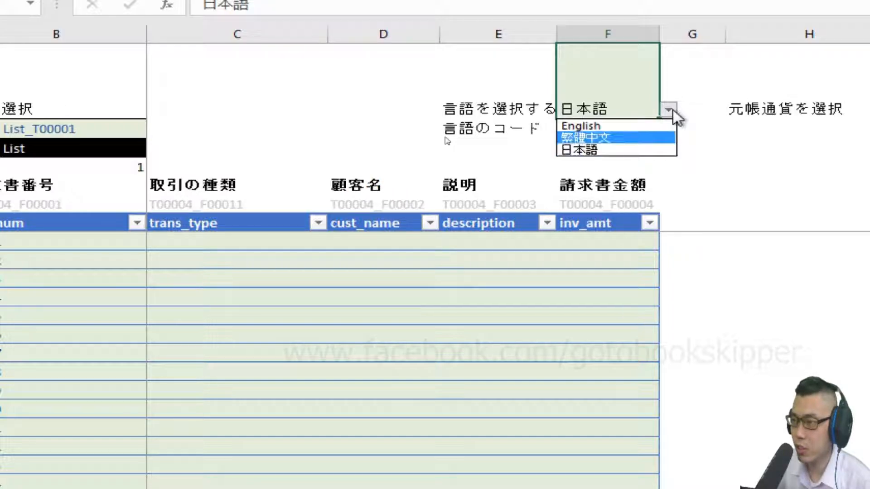
key(Return)
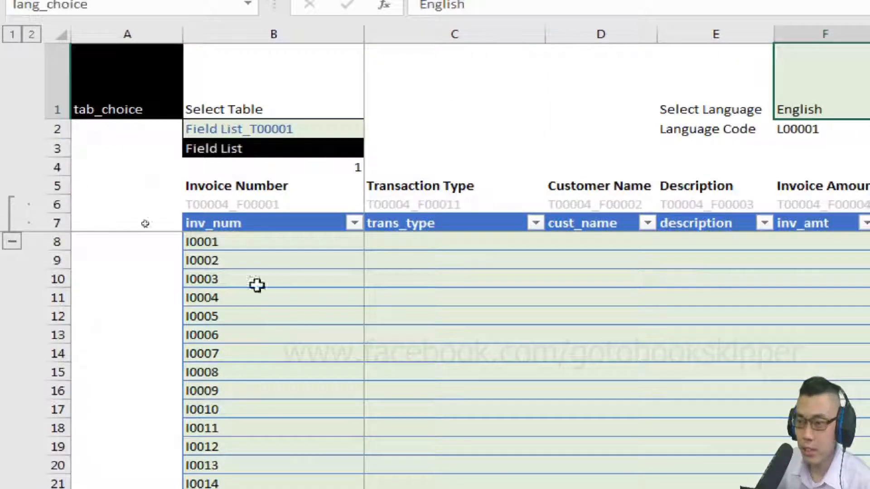
Add a new sheet after mybookkeep in the multiLangTemp workbook and name it myTransType.
click(416, 251)
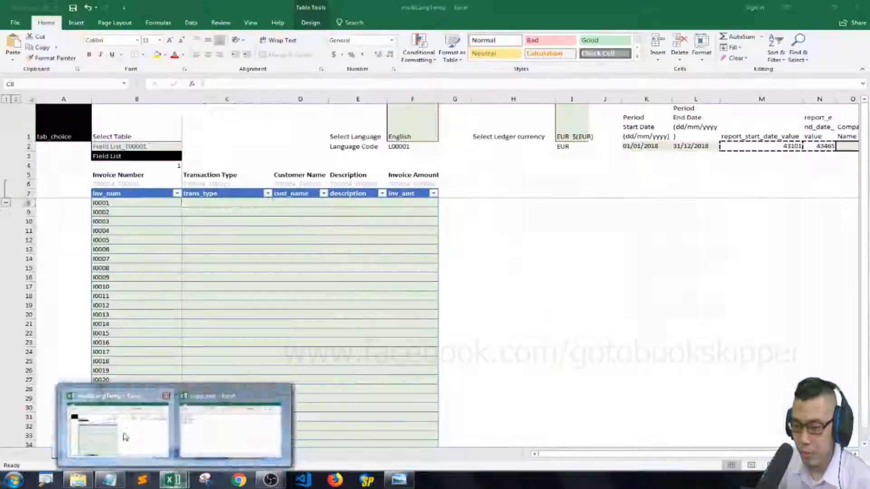
click(210, 384)
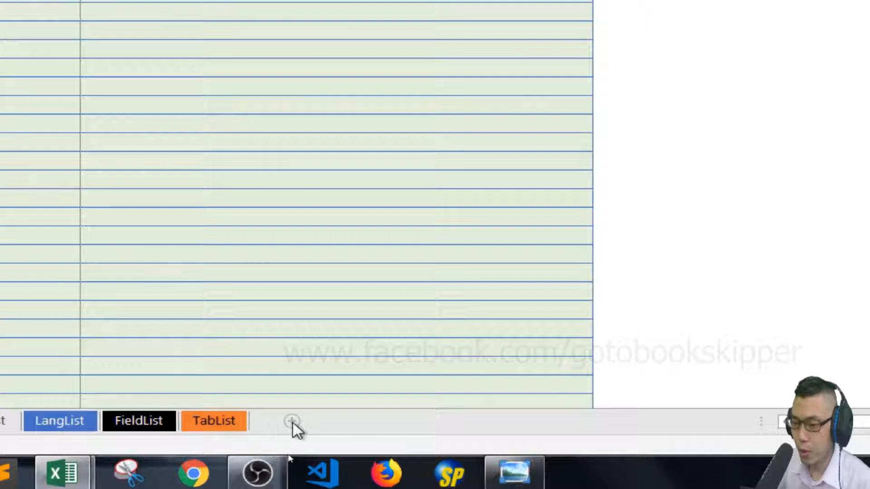
click(294, 424)
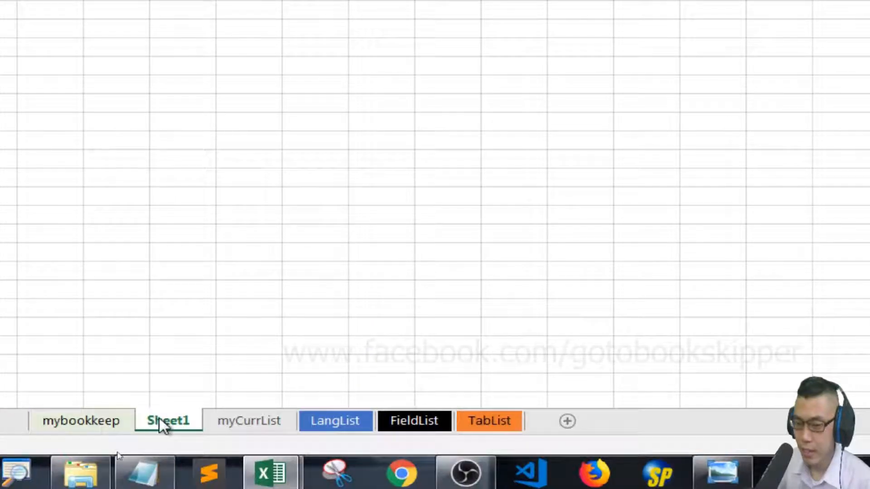
text(myT)
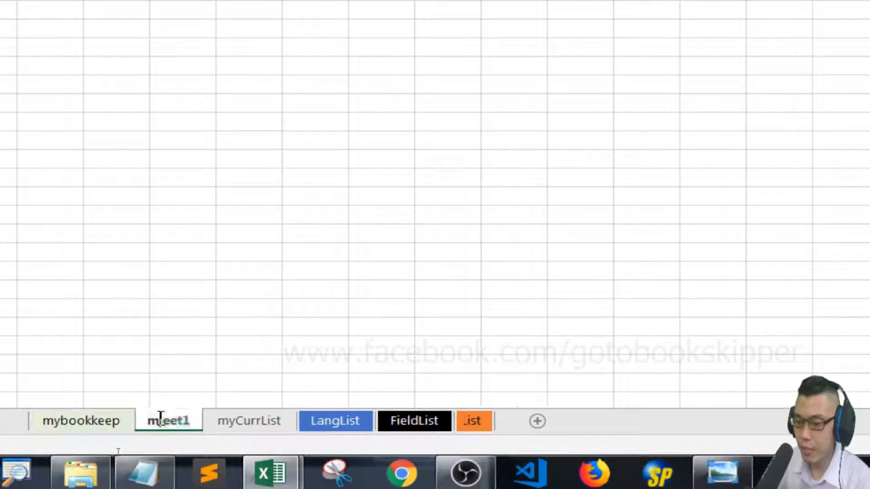
text(rans)
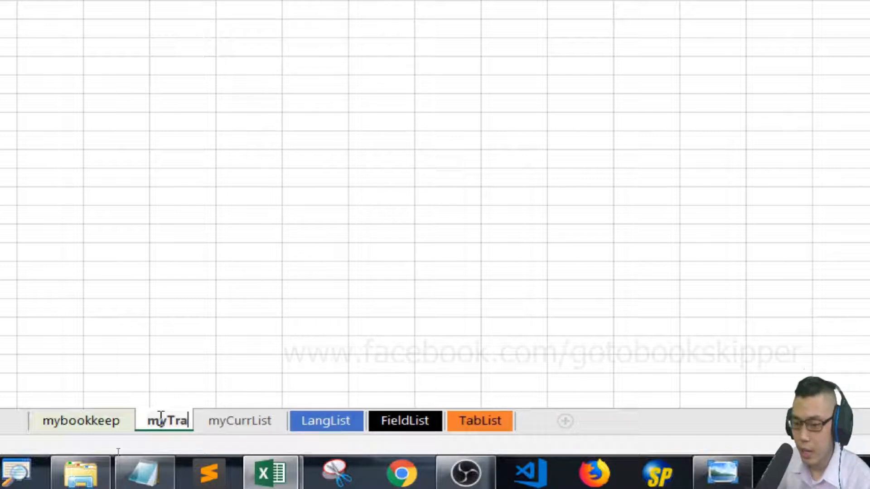
text(Type)
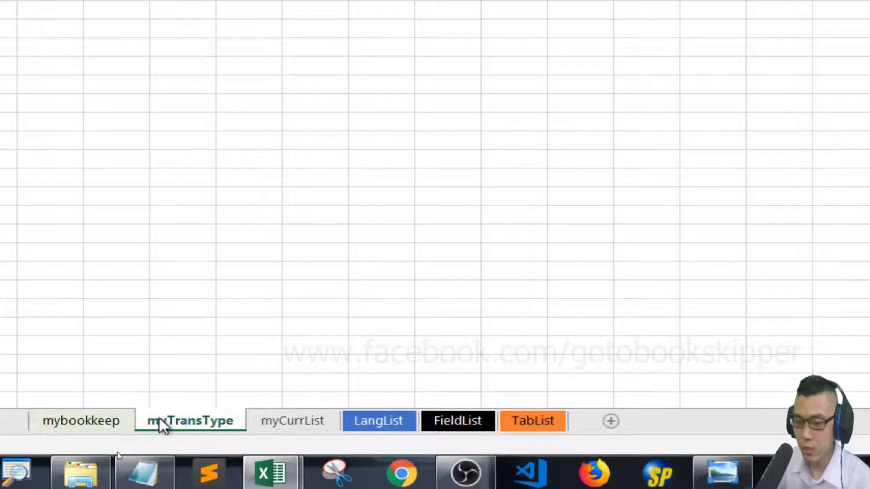
In the FieldList sheet, copy the table header cells from tab_name through L00003.
key(alt)
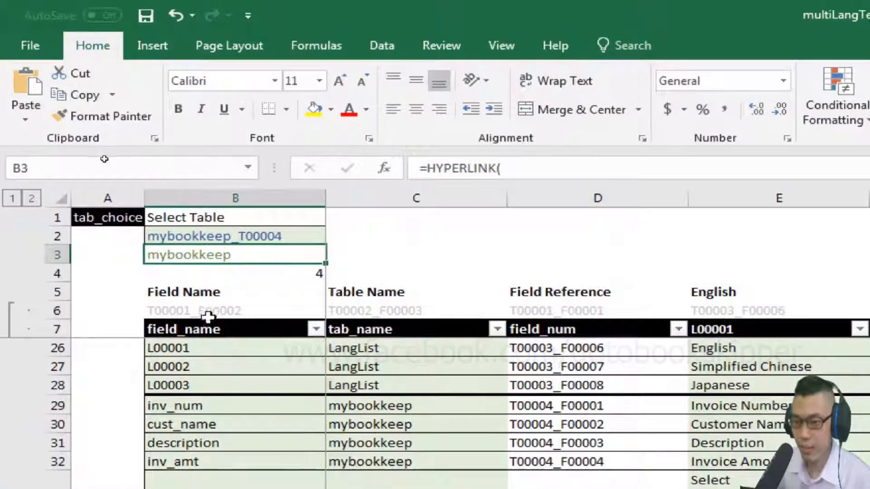
click(206, 311)
key(Down)
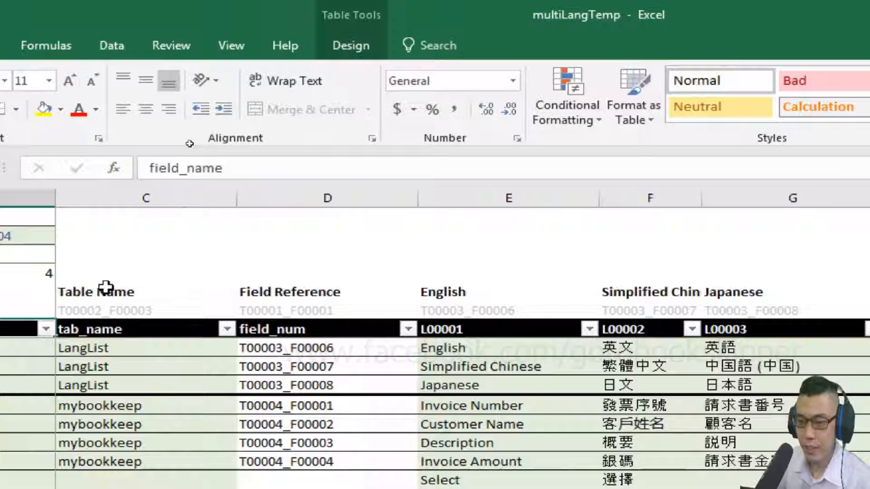
key(Right)
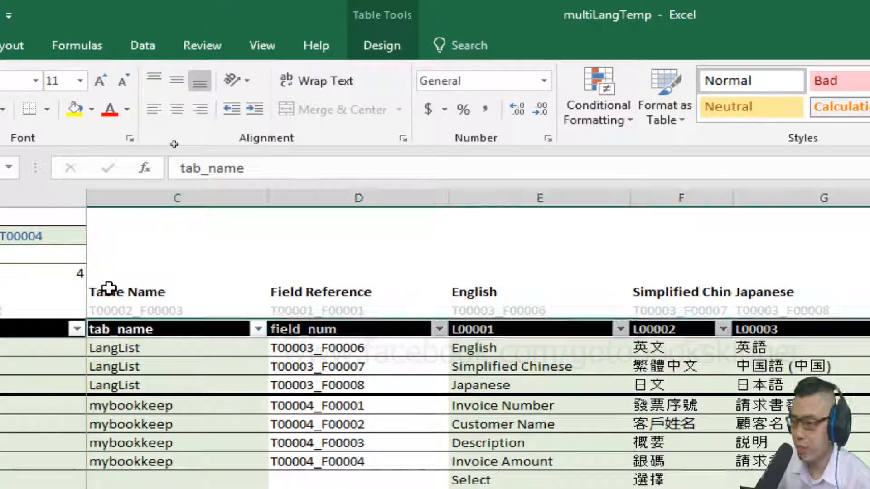
key(ctrl+shift+Right)
key(ctrl+c)
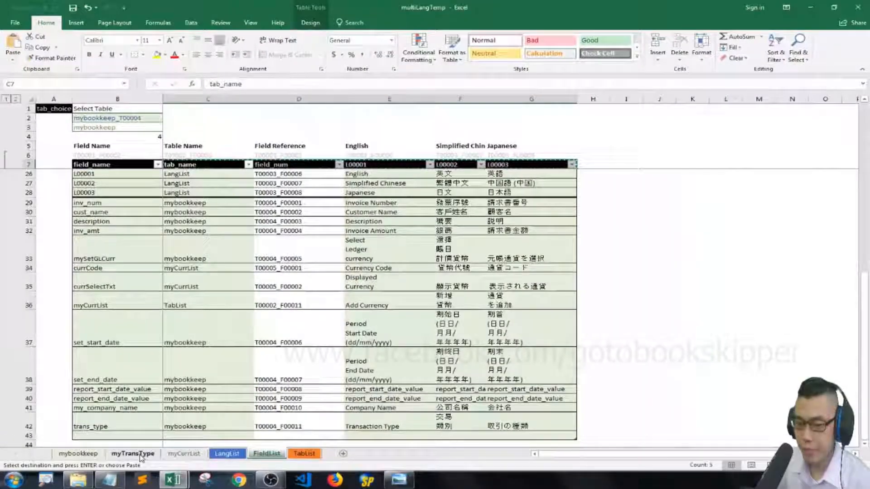
Paste the copied headers as values into D7:H7 of the myTransType sheet.
click(140, 455)
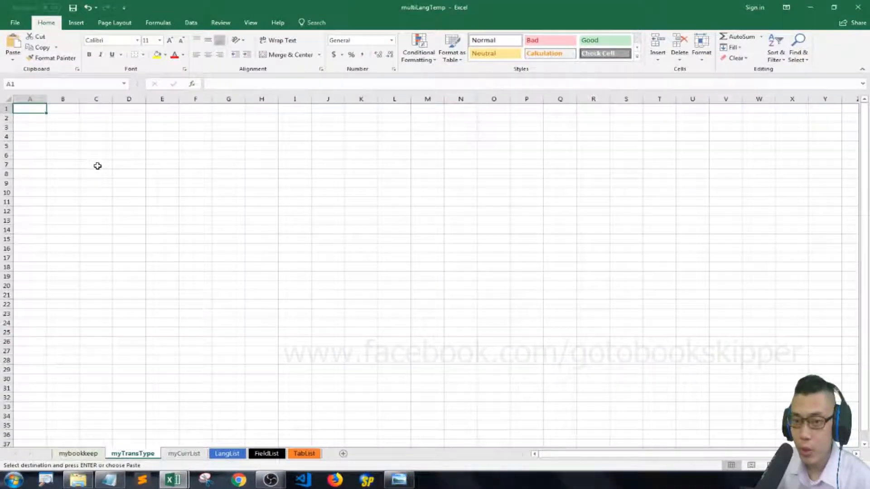
right_click(127, 169)
click(163, 205)
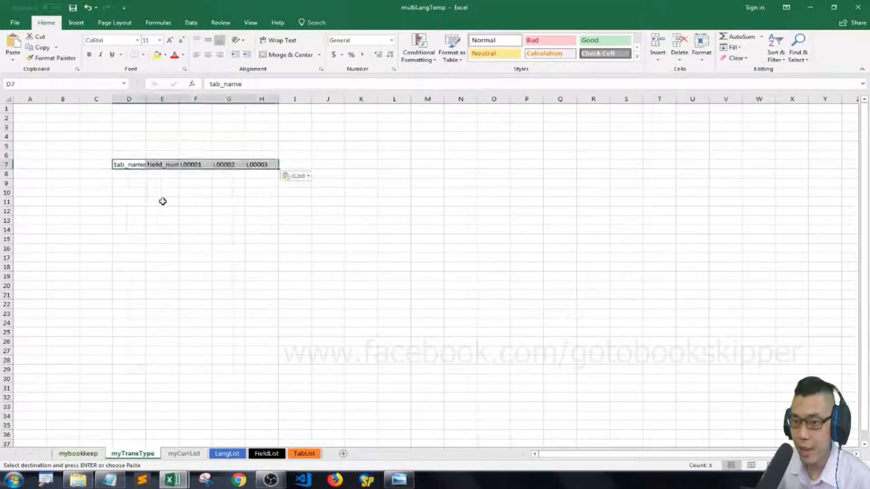
Replace the heading in D7 with trans_type_code and fit column D to its text.
click(161, 152)
click(135, 155)
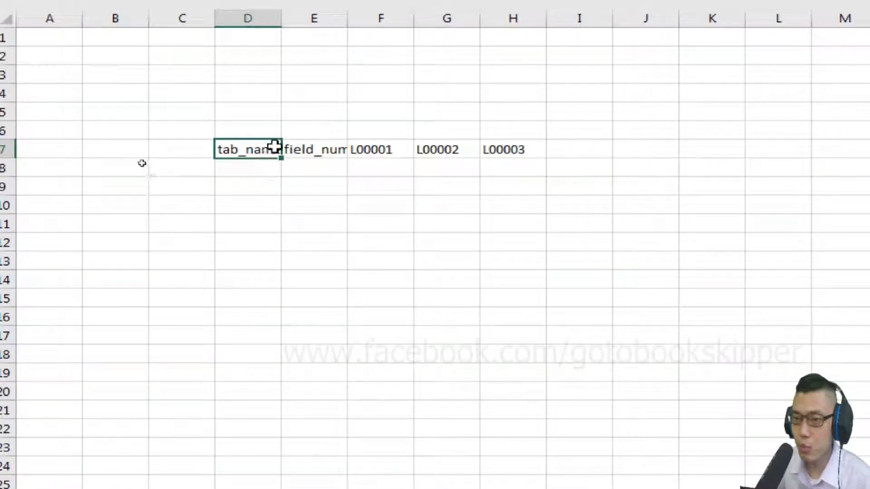
key(BackSpace)
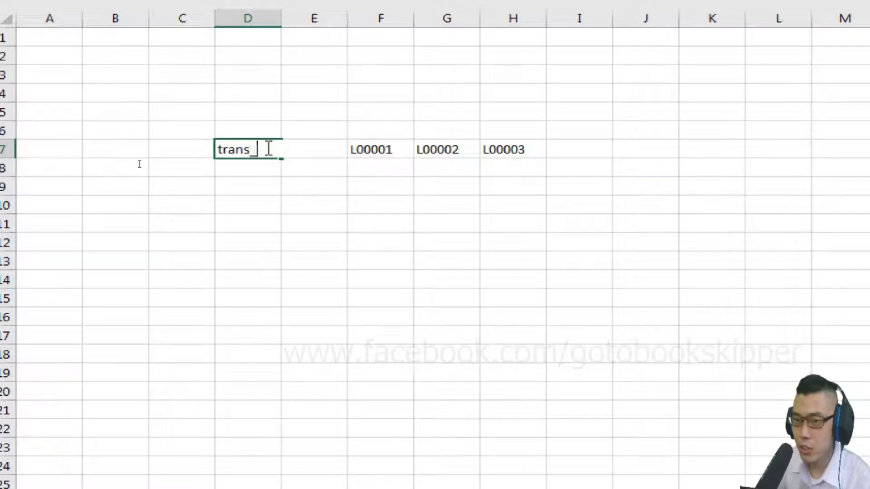
text(trans_type_code)
key(Return)
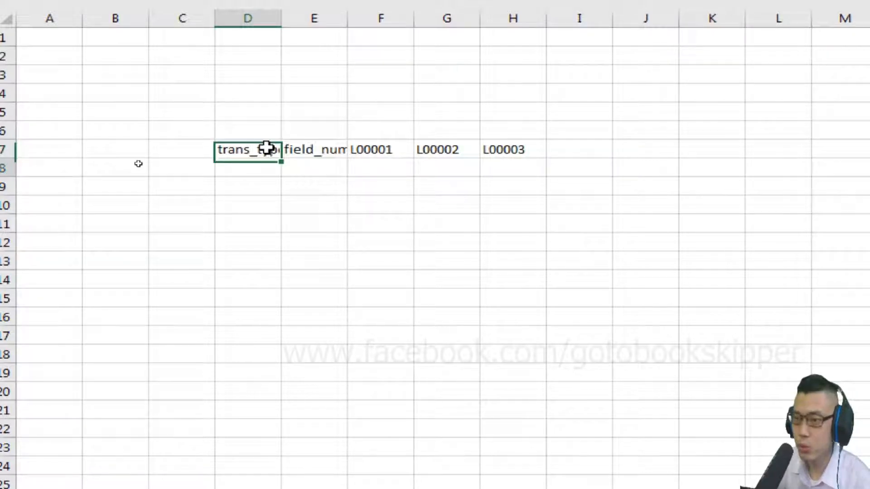
key(Up)
key(Right)
key(Left)
double_click(281, 18)
Replace the heading in E7 with trans_type_dropdown_txt and fit column E to its text.
key(Right)
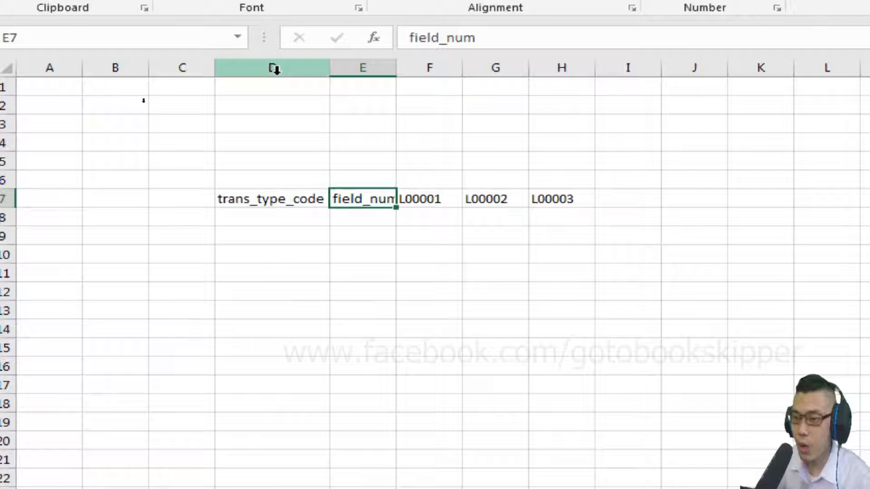
text(trans_type_dropdown)
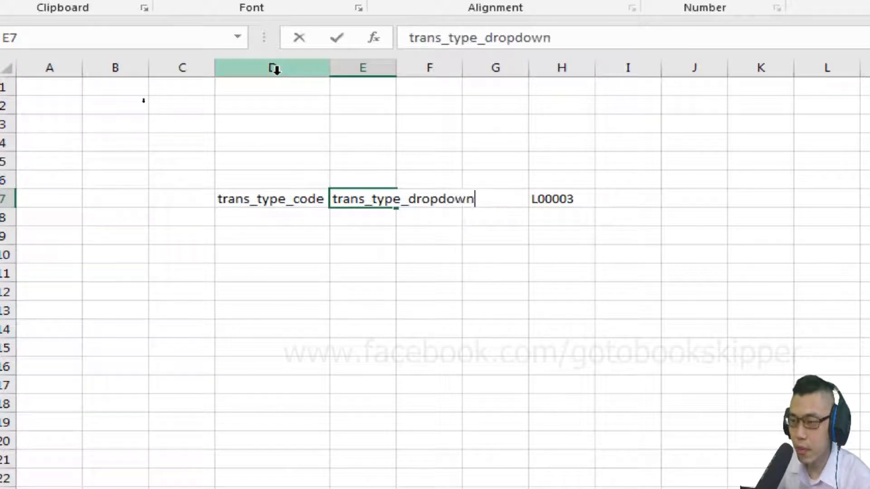
text(_txt)
key(Return)
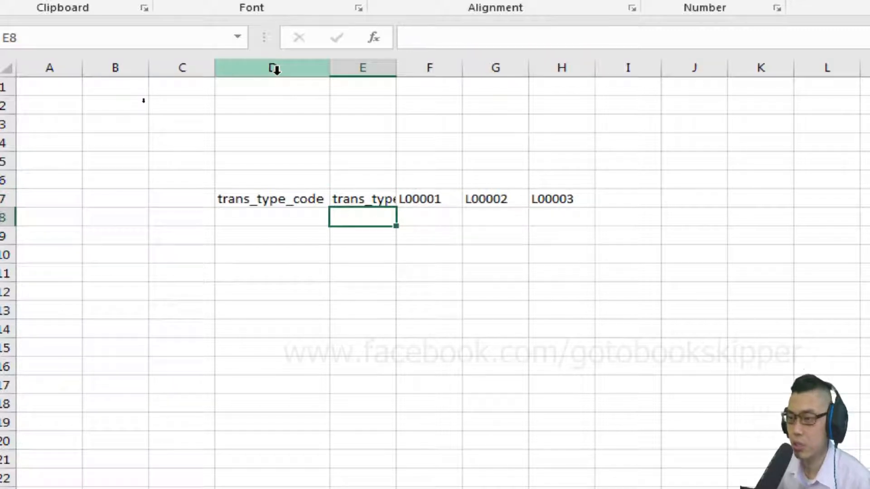
key(Up)
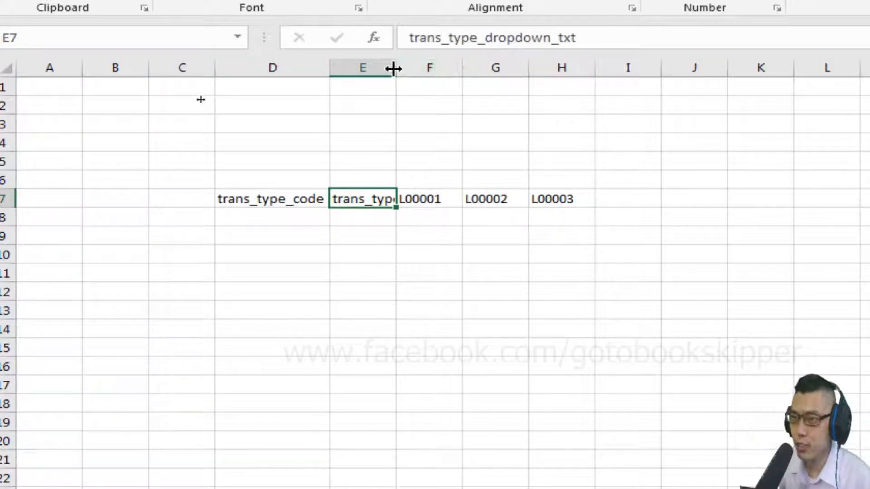
click(390, 66)
double_click(396, 66)
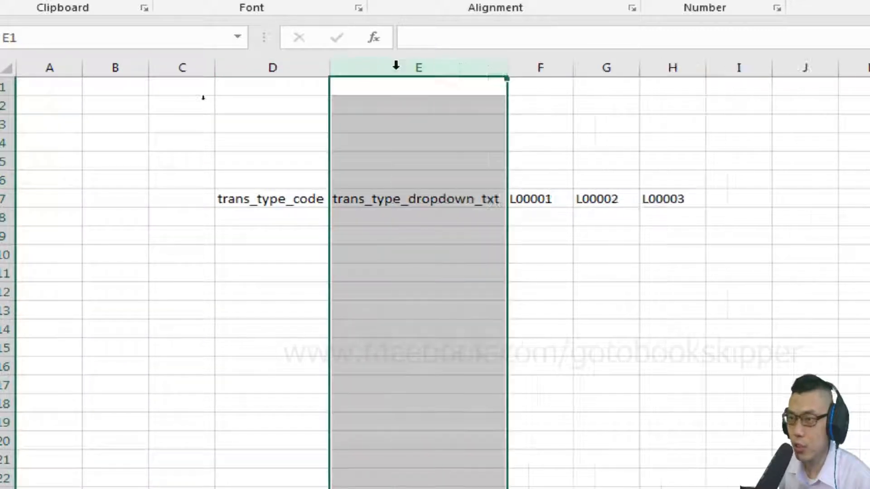
click(445, 175)
key(Down)
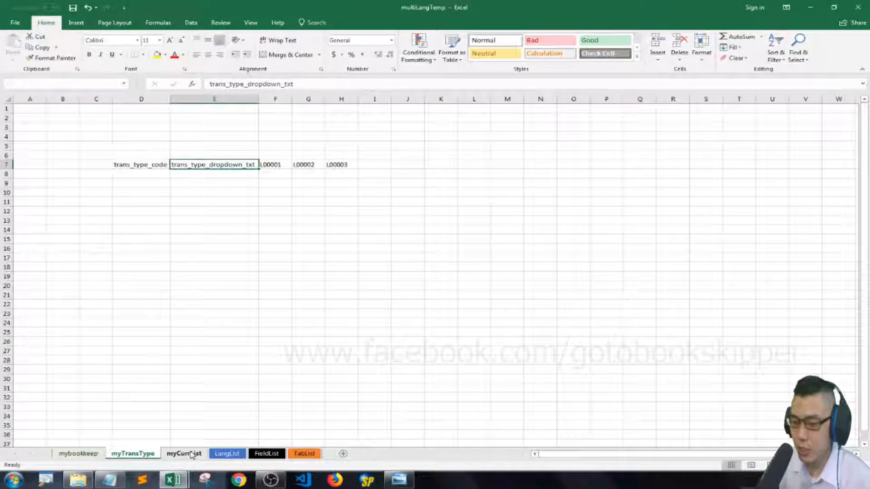
In the myCurrList sheet, copy the translated heading and field reference formulas in C5:G6.
click(192, 455)
key(shift+Down)
key(shift+Right)
key(shift+Right)
key(shift+Right)
key(shift+Right)
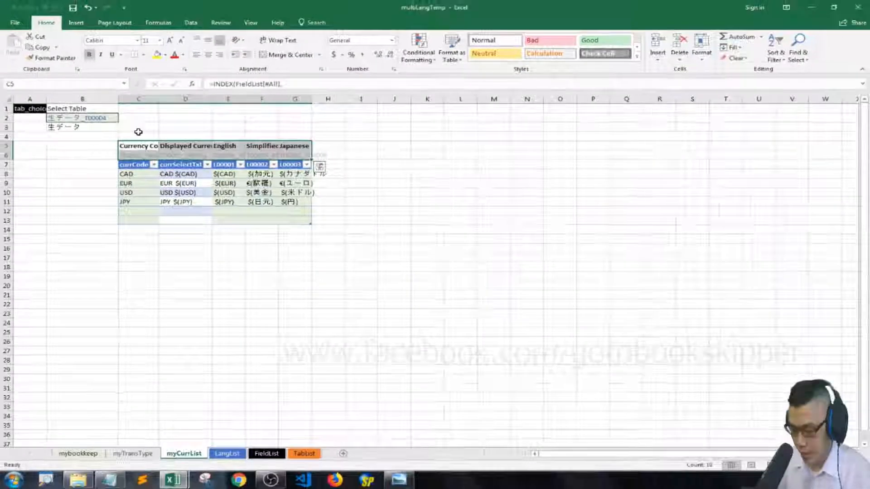
key(ctrl+c)
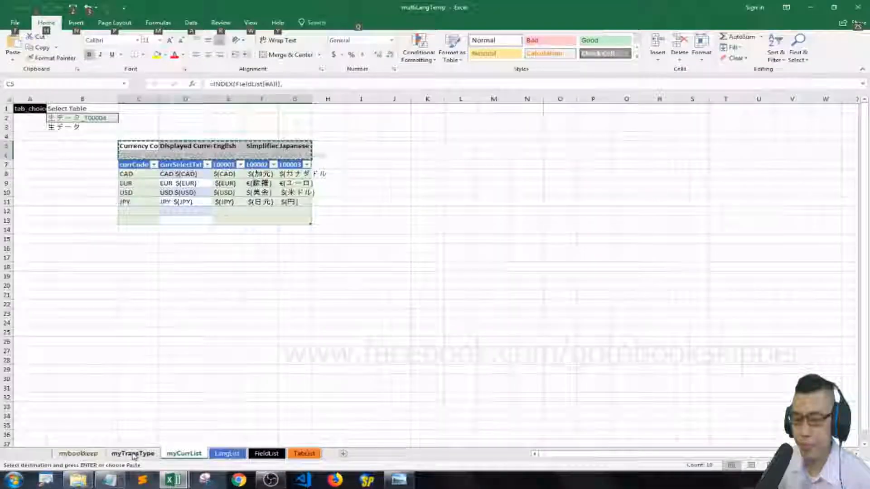
Paste the copied formulas into D5:H6 above the headings of the myTransType sheet.
click(133, 426)
click(137, 146)
key(ctrl+v)
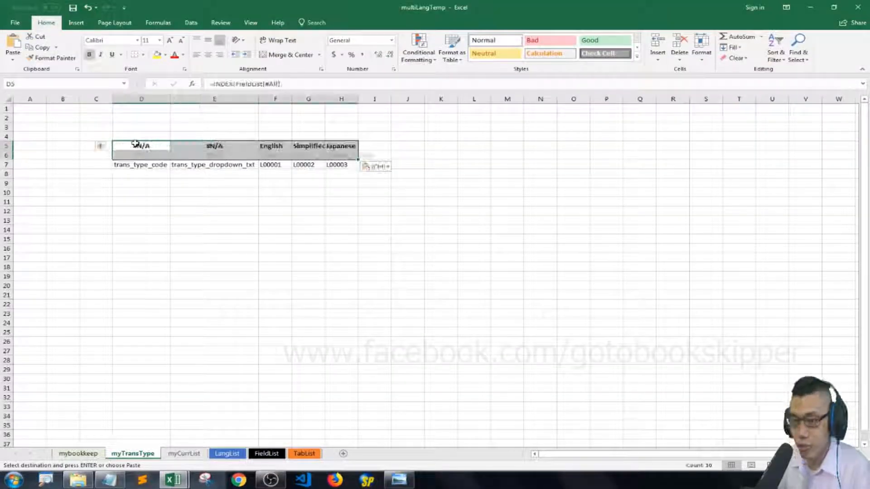
key(Down)
key(Escape)
Examine the heading and field reference formulas in rows 5 and 6 of the myTransType sheet.
key(Up)
key(Right)
key(Right)
key(Right)
key(Left)
key(Left)
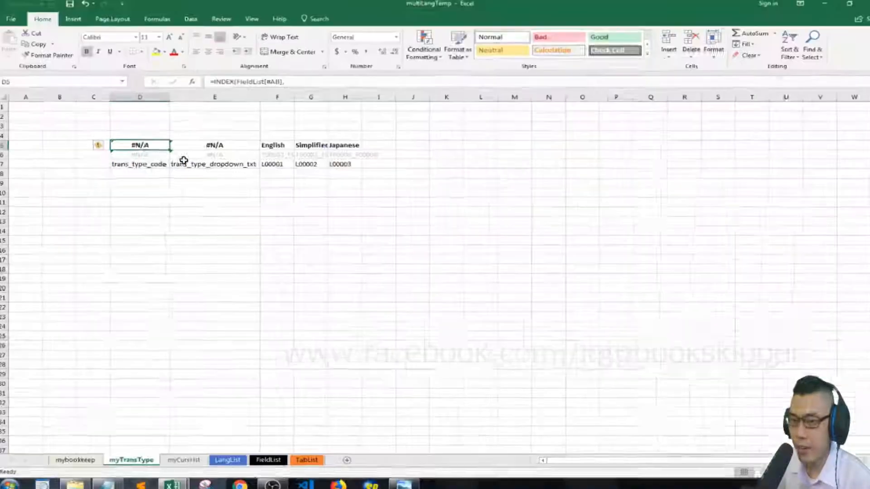
key(Down)
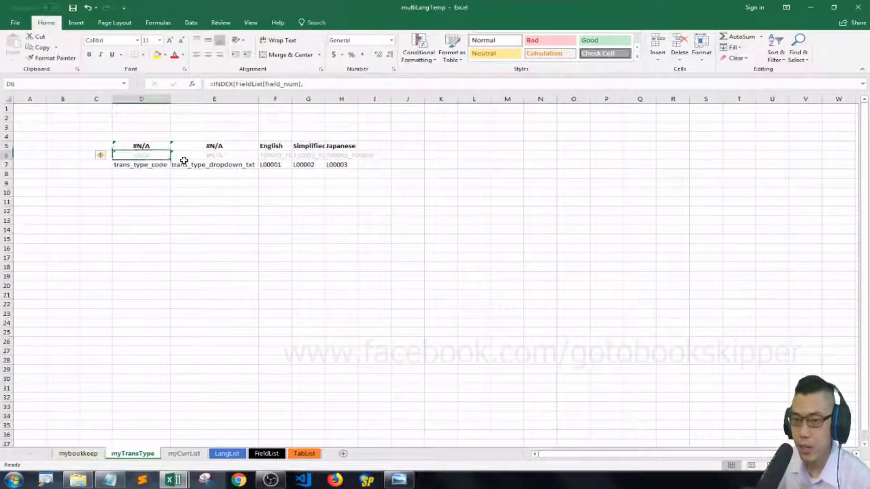
Copy the headings in D7:E7 of the myTransType sheet and paste them as transposed values beside the FieldList table, starting at I42.
shift+click(184, 162)
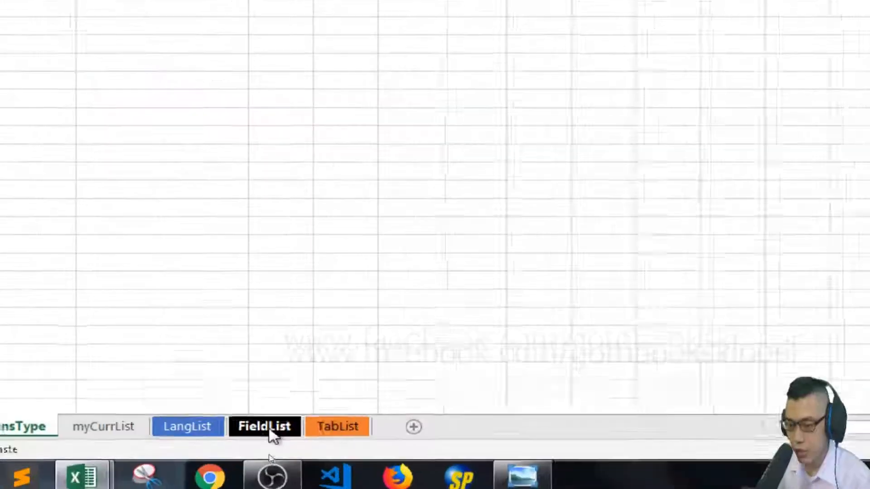
click(267, 453)
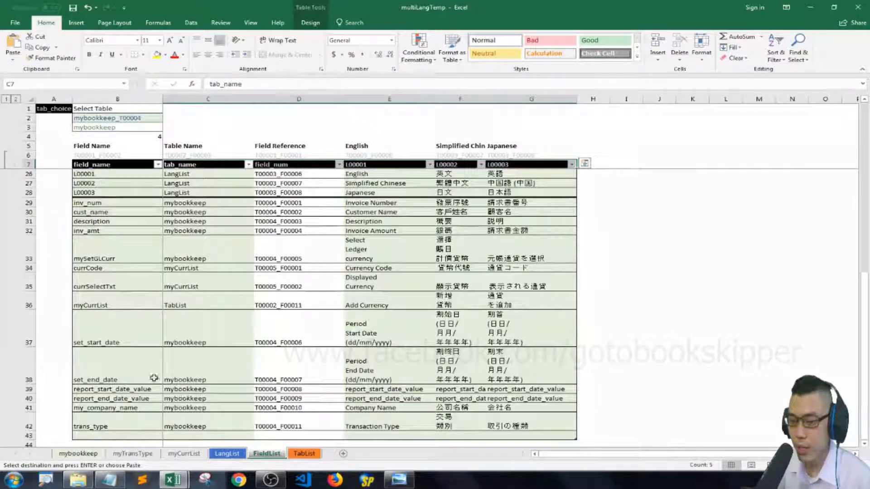
scroll(136, 399, down, 3)
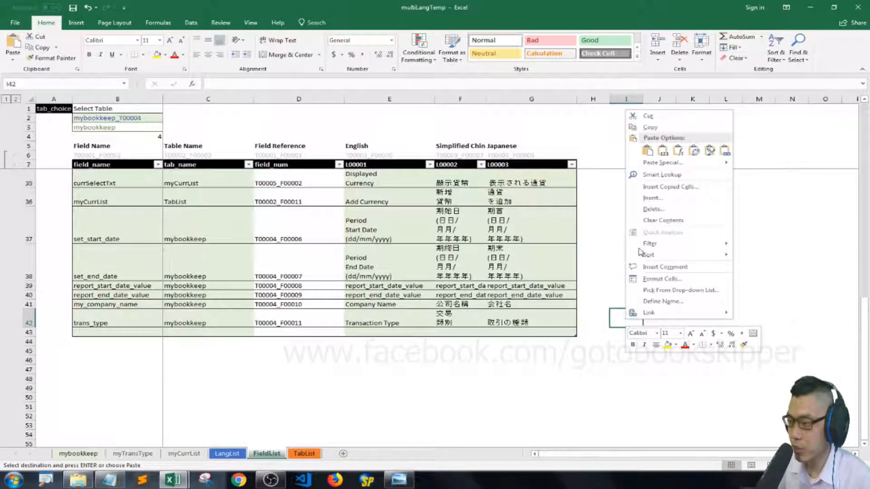
click(663, 162)
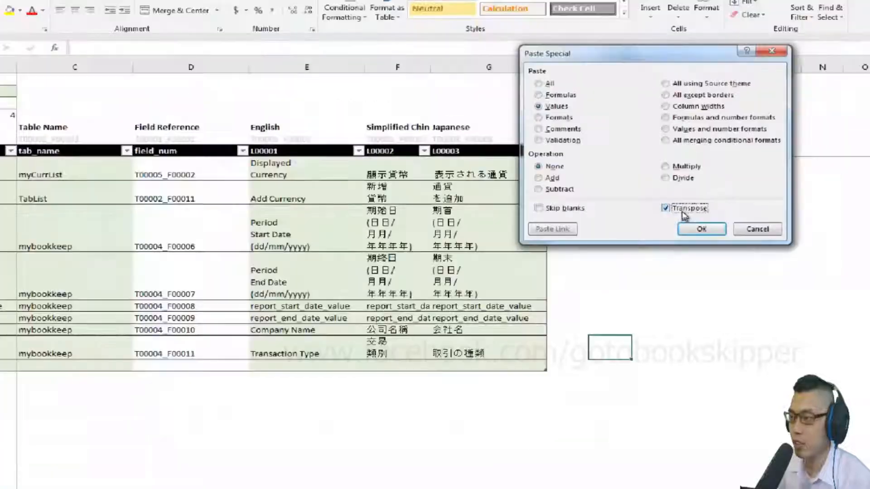
click(702, 229)
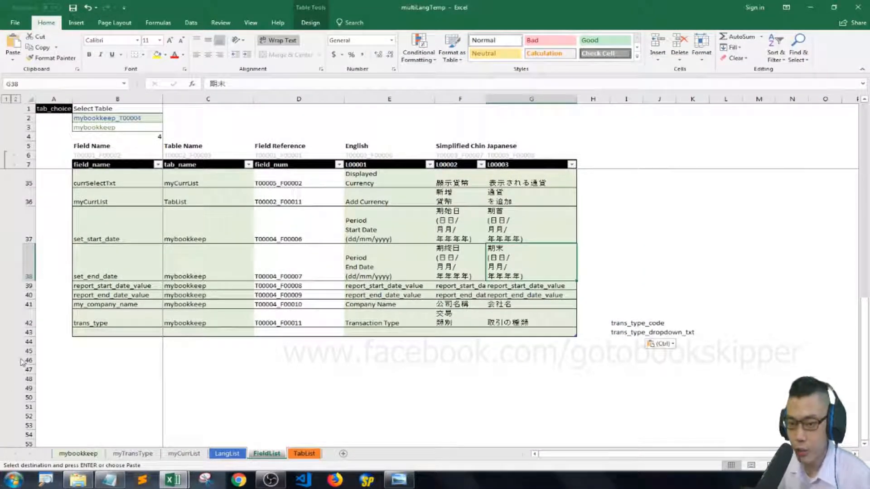
Insert three blank rows into the FieldList table below the trans_type entry.
right_click(28, 333)
click(60, 254)
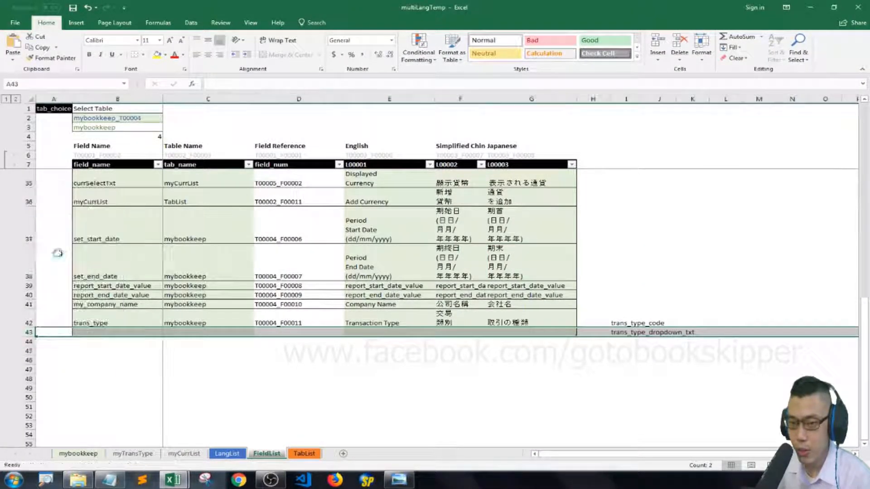
drag(29, 333, 29, 341)
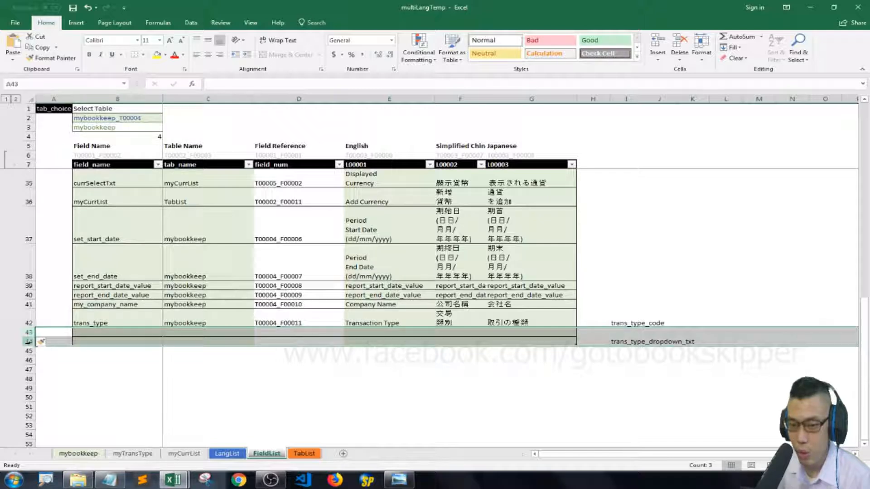
right_click(77, 342)
click(106, 267)
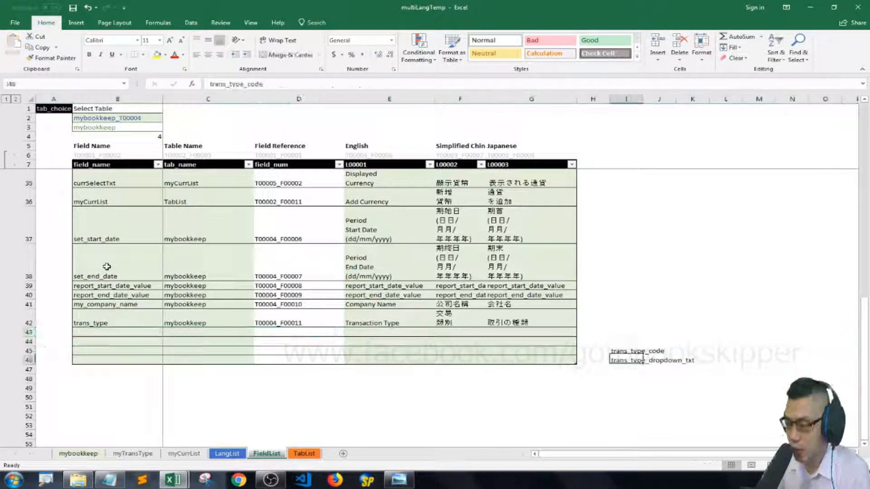
Copy trans_type_code and trans_type_dropdown_txt from I45:I46 into the field_name cells B43:B44 of FieldList.
key(shift+Down)
key(ctrl+c)
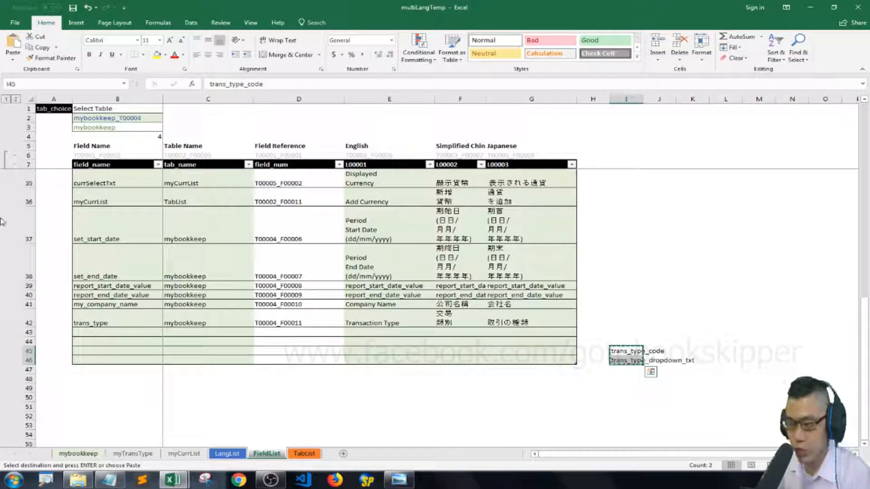
click(102, 332)
right_click(102, 332)
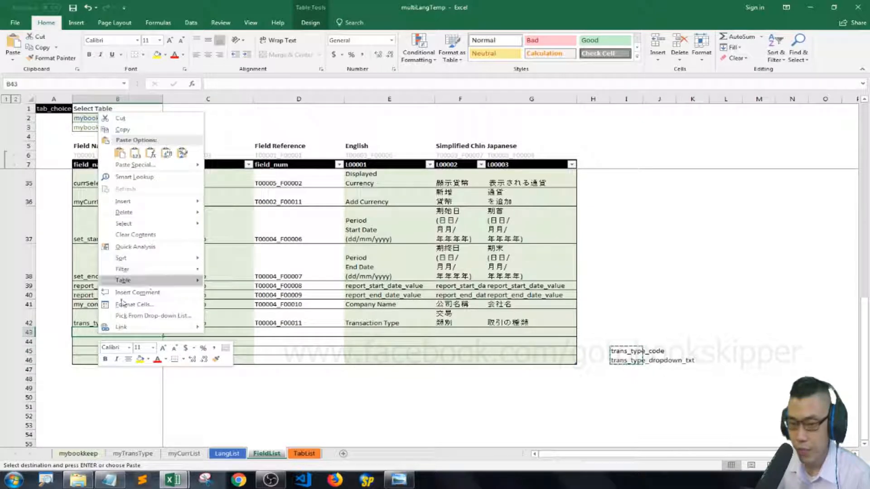
click(120, 153)
click(225, 331)
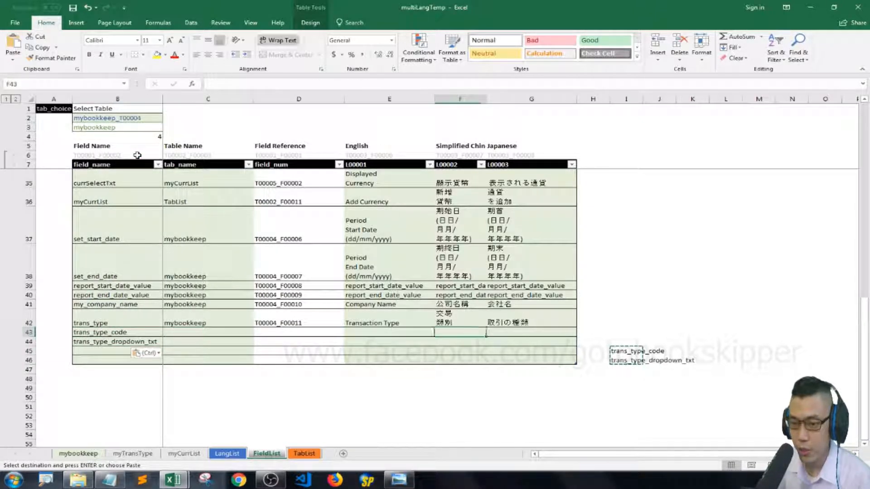
key(Escape)
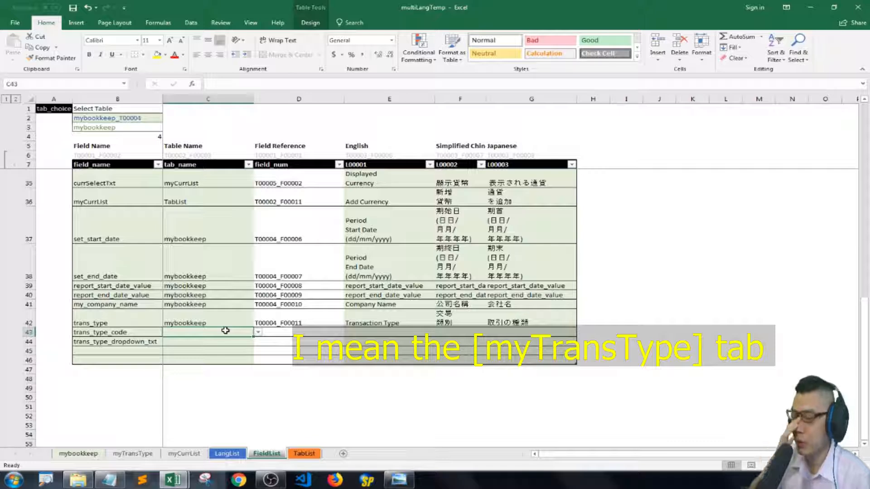
Check the table choices for C43, then select Table List_T00002 in the table selector and follow its link to the TabList sheet.
click(257, 334)
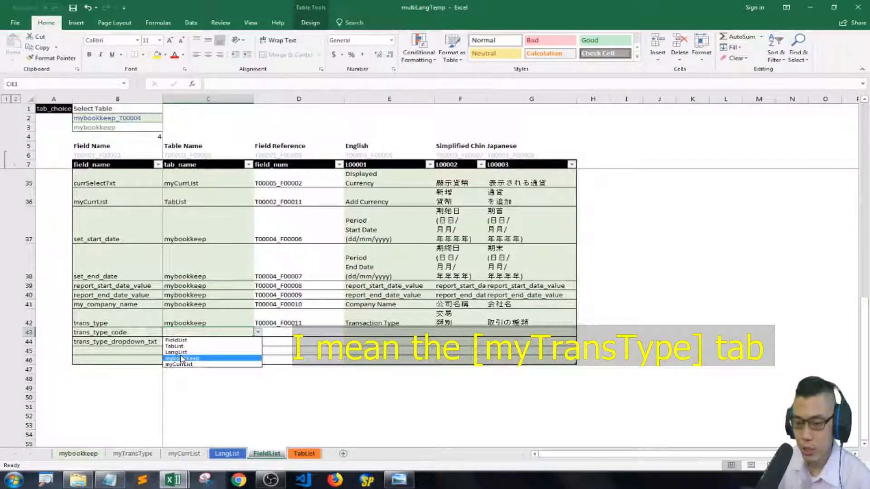
key(Escape)
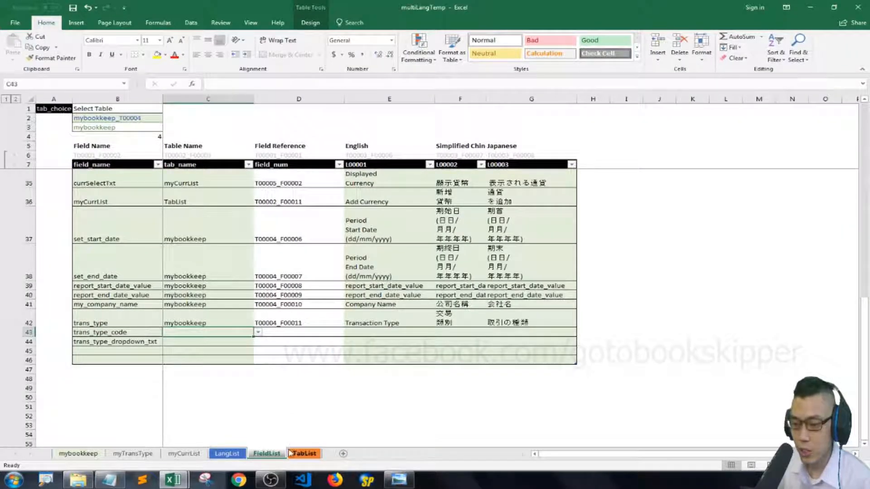
click(122, 121)
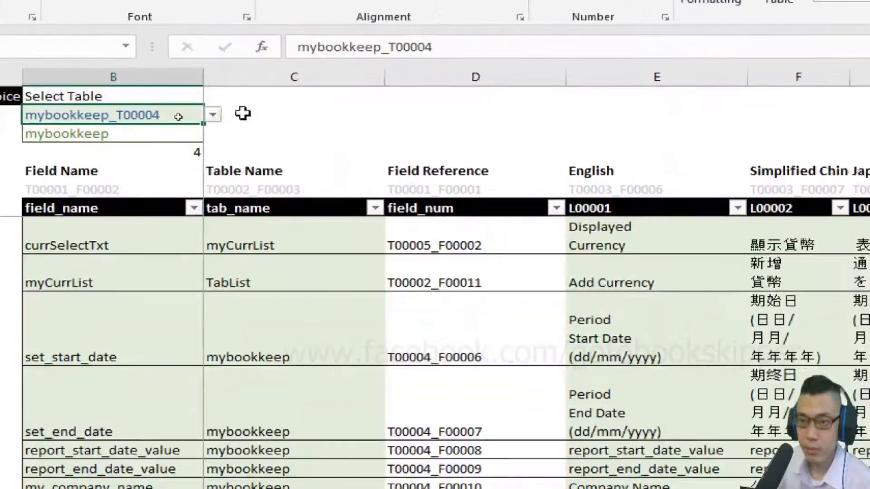
click(168, 118)
click(111, 144)
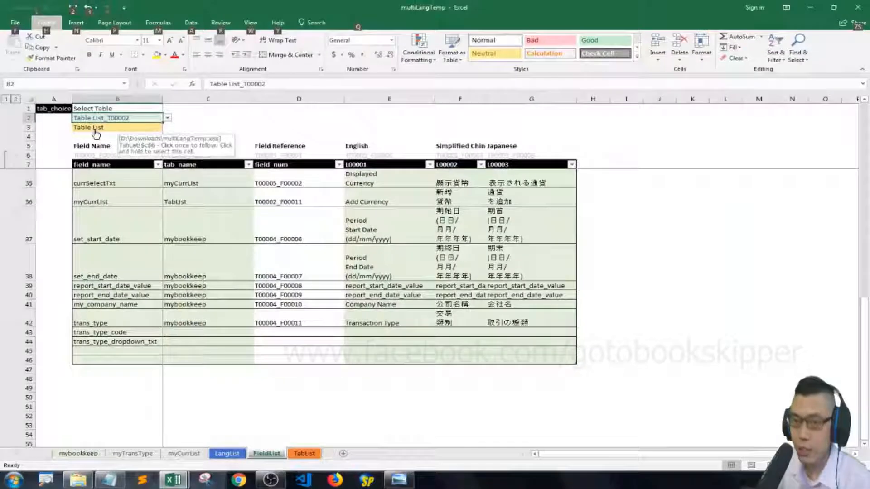
click(96, 133)
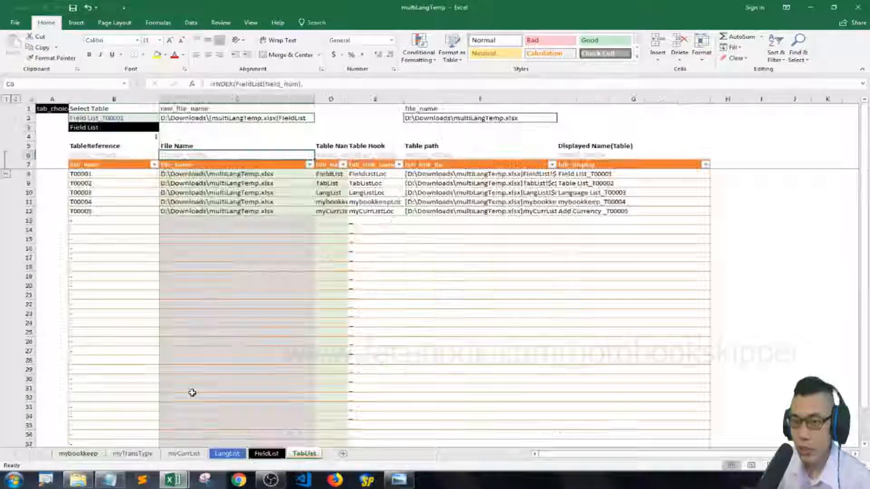
Enter myTransType as a new tab_name in D13 of the TabList table.
click(331, 221)
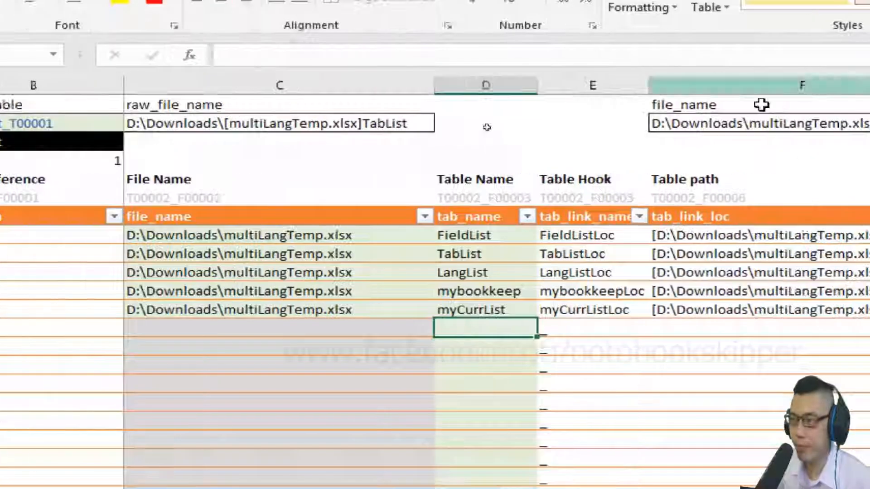
text(myTransType)
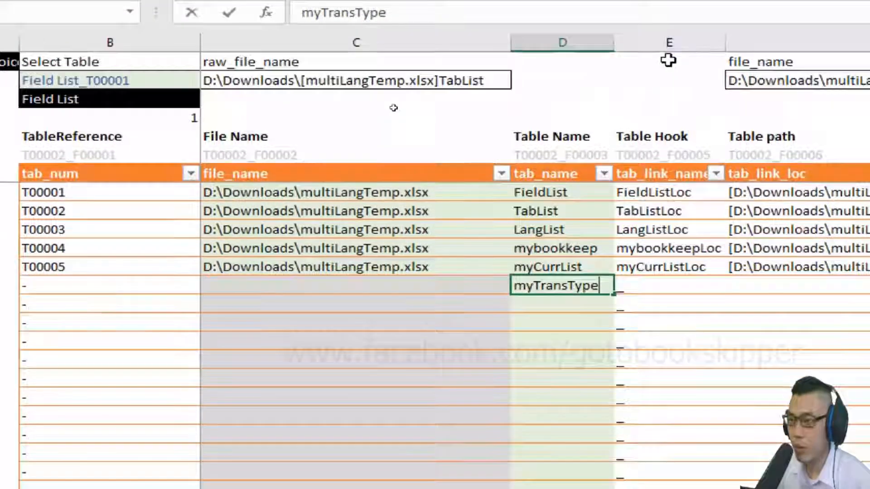
key(Return)
Copy the file_name formula from C12 to C13 for the myTransType row and check the row's hook, path and display name.
key(Left)
key(Left)
key(Up)
key(Up)
key(Right)
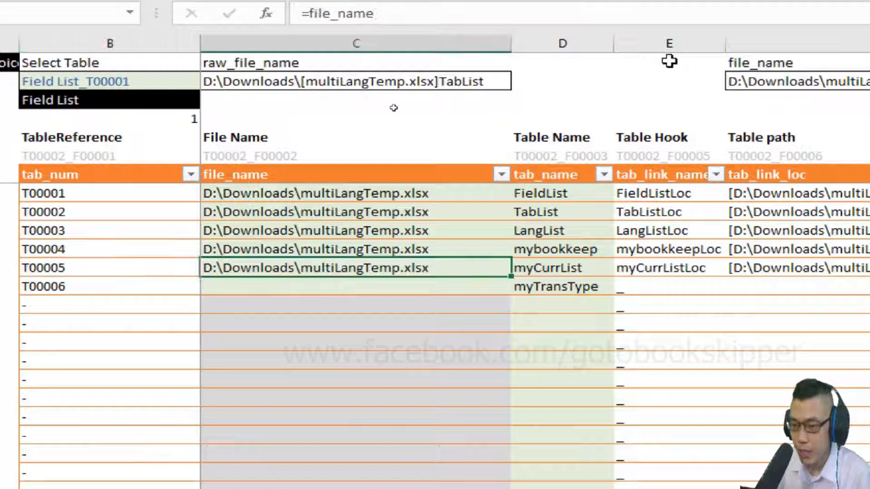
key(ctrl+c)
key(Down)
key(ctrl+v)
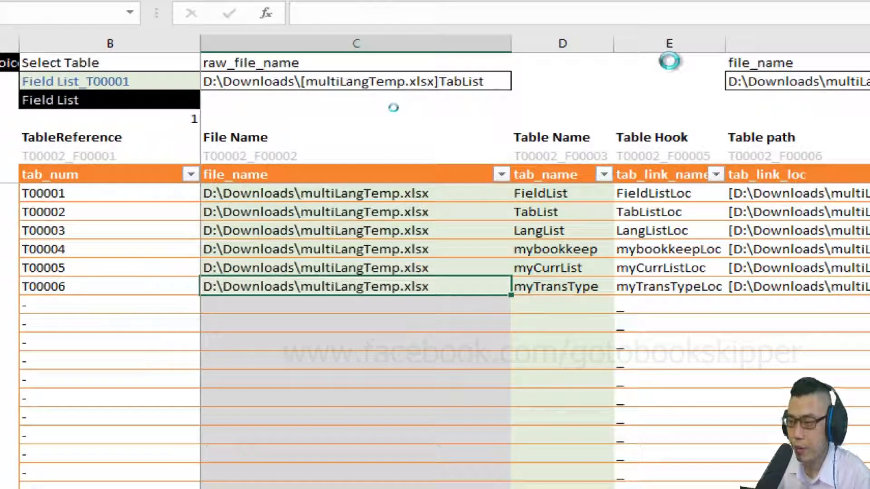
key(Right)
key(Right)
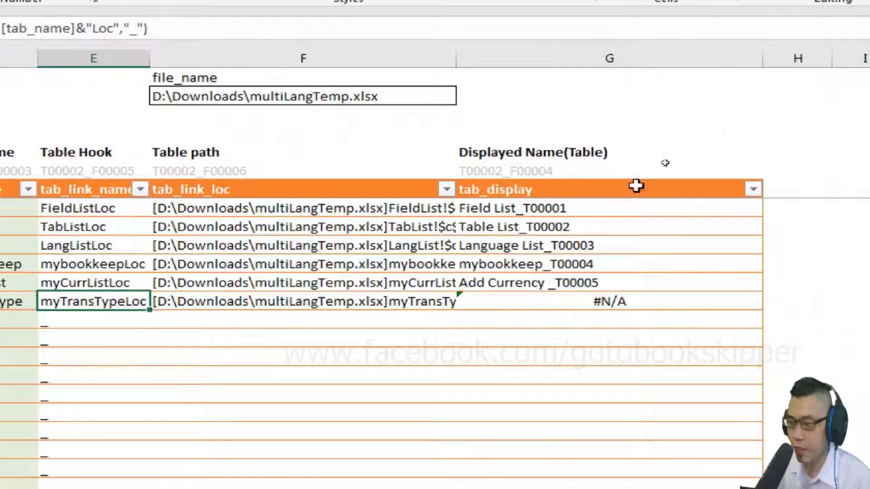
key(Right)
key(Right)
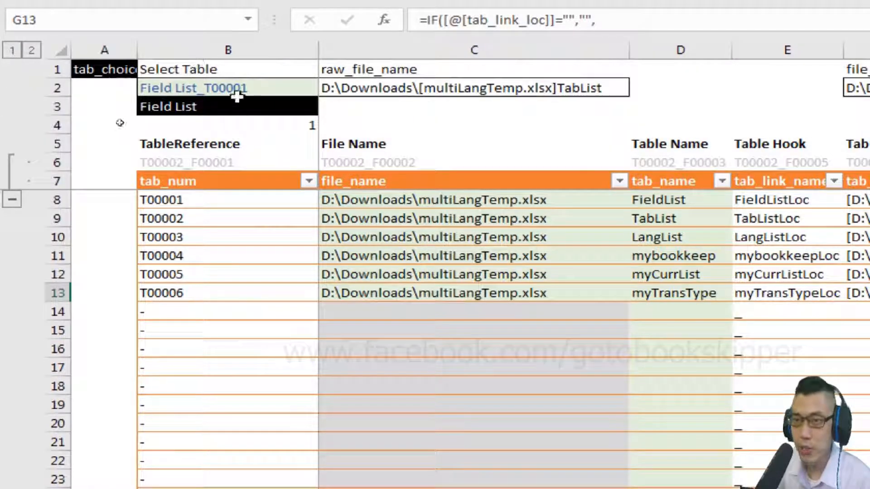
Select Field List_T00001 in the table selector and follow its link back to the FieldList sheet.
click(286, 89)
click(327, 87)
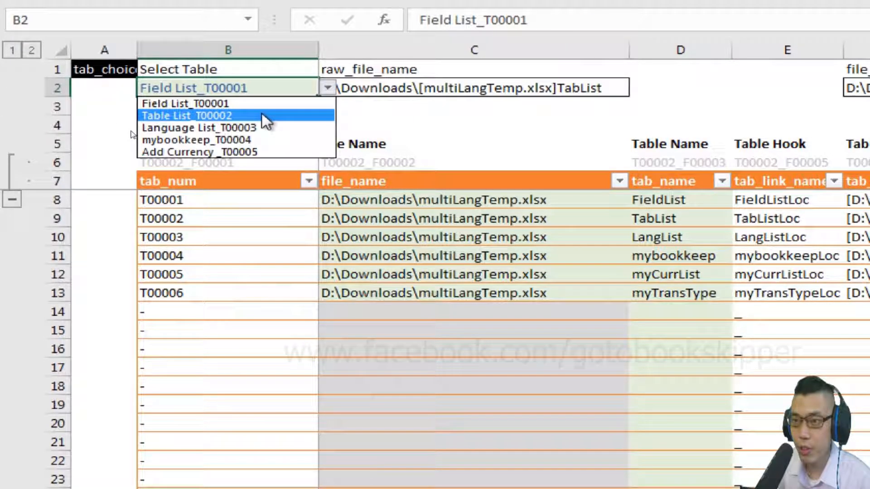
click(252, 102)
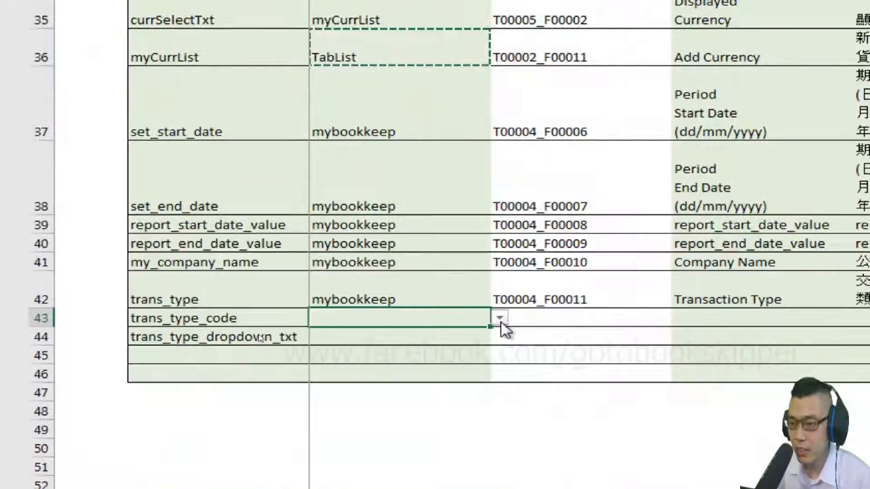
Set the tab_name of trans_type_code and trans_type_dropdown_txt in C43:C44 to TabList.
click(501, 319)
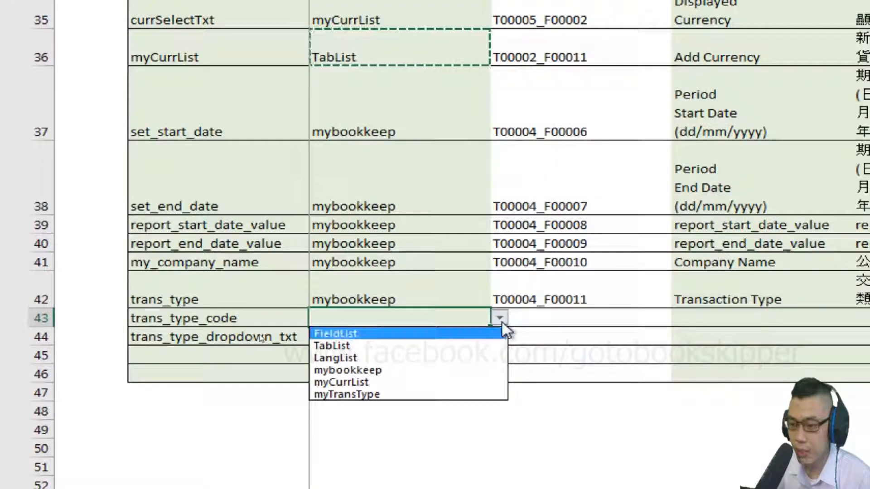
click(500, 346)
key(Return)
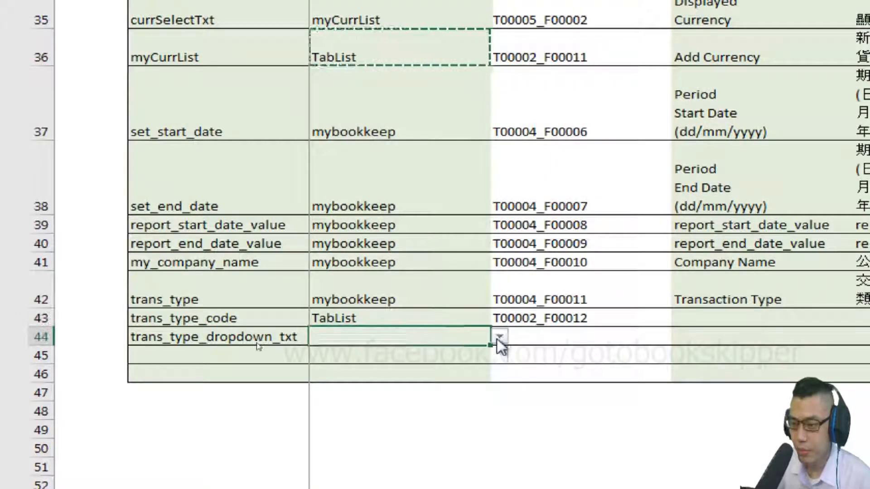
click(498, 340)
key(Down)
key(Return)
click(560, 334)
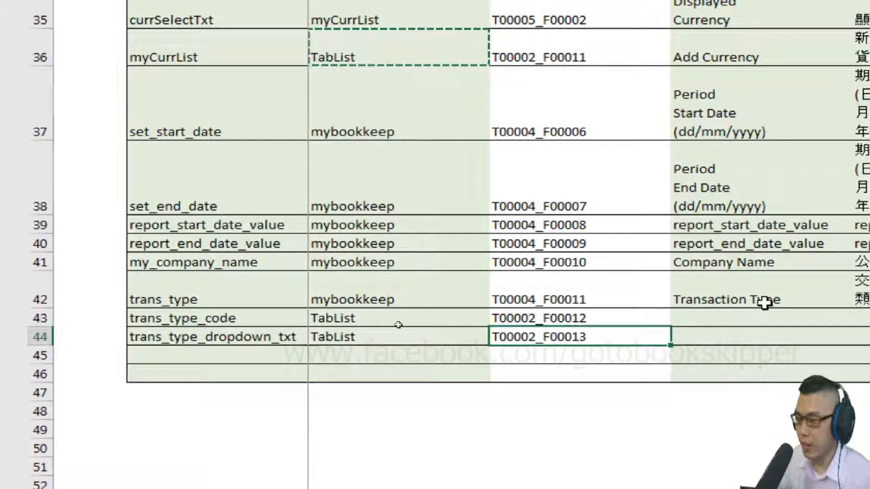
click(734, 335)
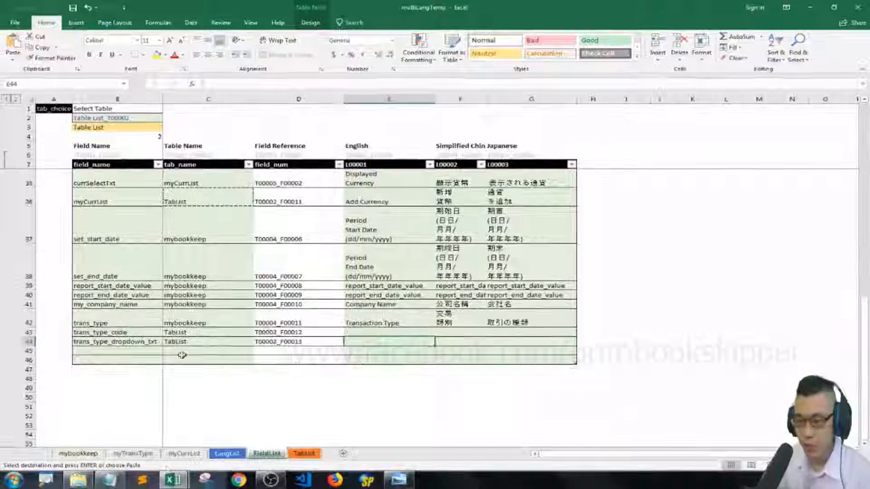
Switch to the copy_text workbook and copy the English, Chinese and Japanese translations of both transaction type fields in D8:F9.
key(alt+Tab)
mouse_move(173, 480)
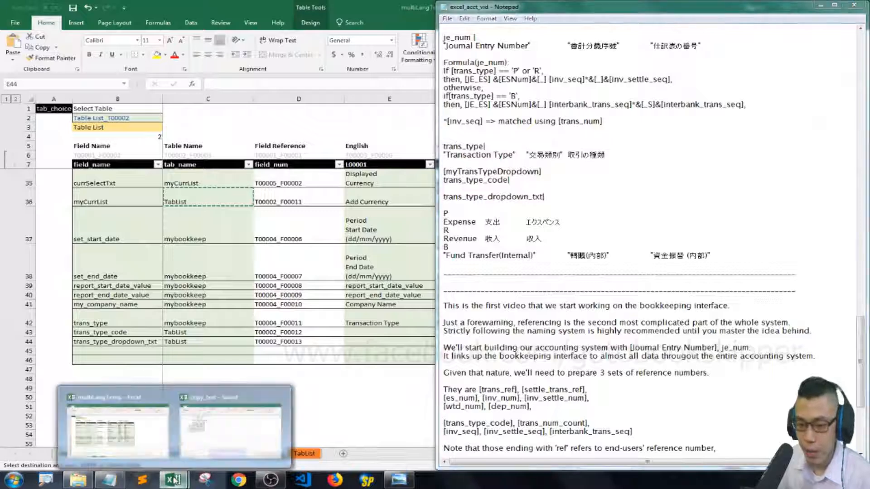
click(230, 424)
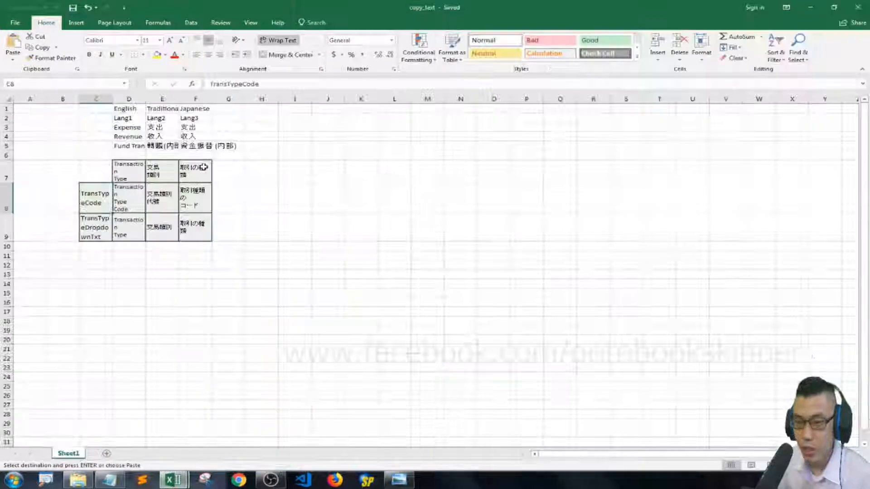
click(105, 169)
key(Right)
key(Down)
key(shift+Down)
key(shift+Right)
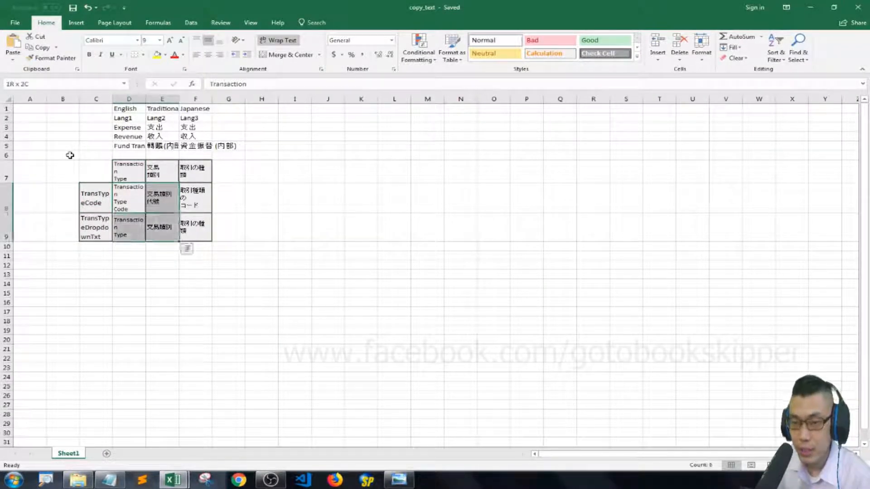
key(shift+Right)
key(ctrl+c)
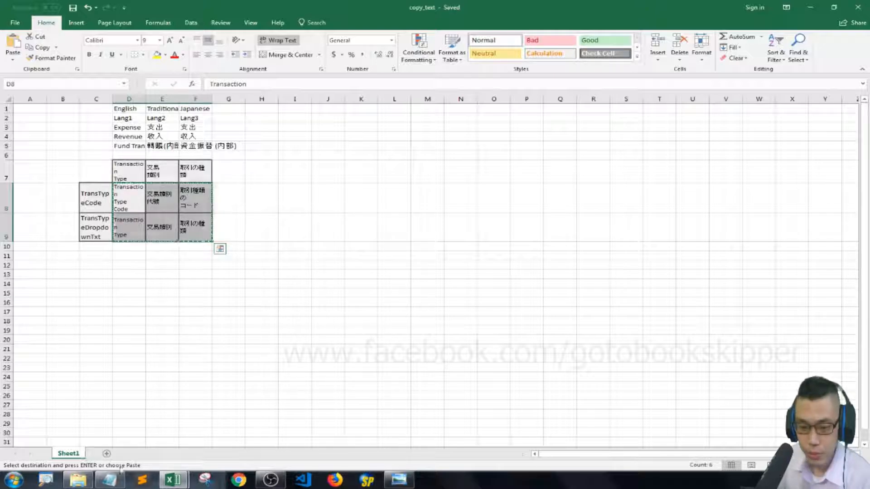
Switch to the multiLangTemp workbook and paste the copied translations as values into the FieldList language columns at E43:G44.
mouse_move(174, 481)
click(153, 434)
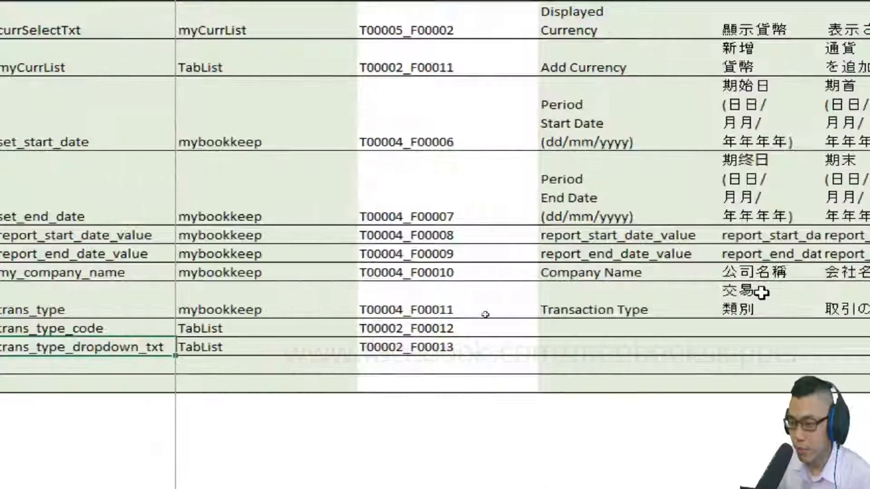
right_click(399, 331)
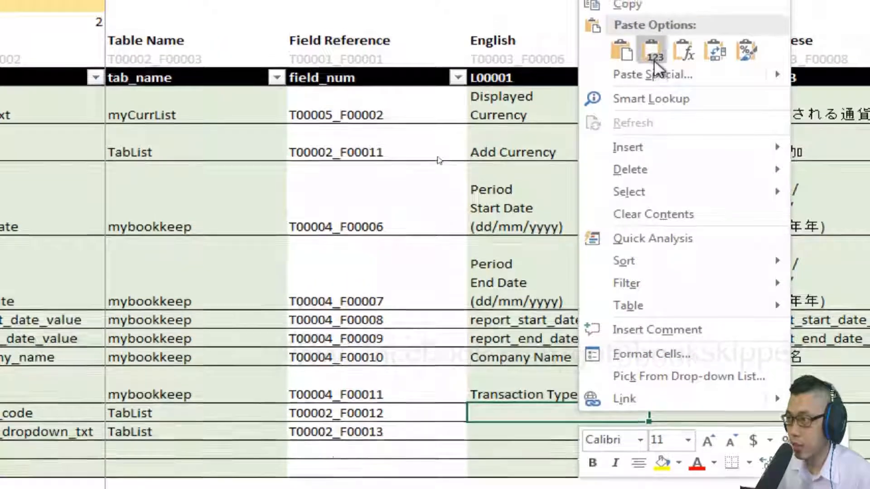
click(652, 31)
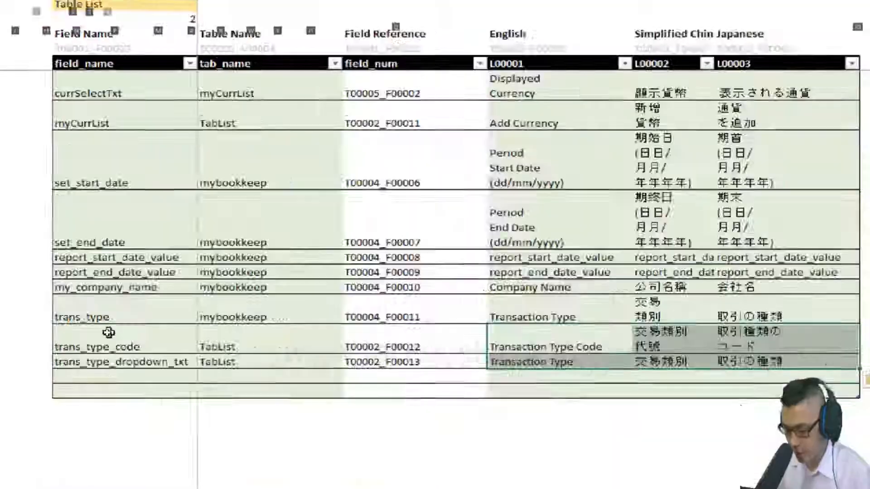
Check the trans_type_list_pic1 reference picture and try to follow FieldList's Table List link, allowing the flagged location.
click(313, 452)
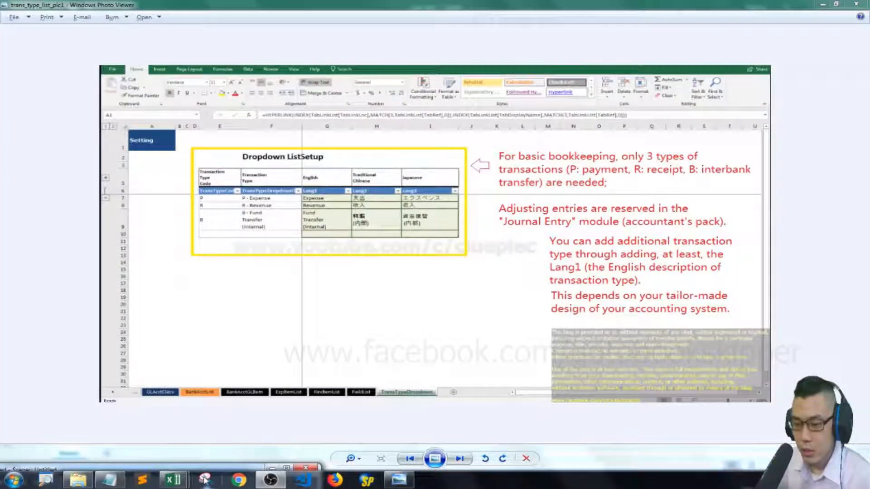
click(115, 421)
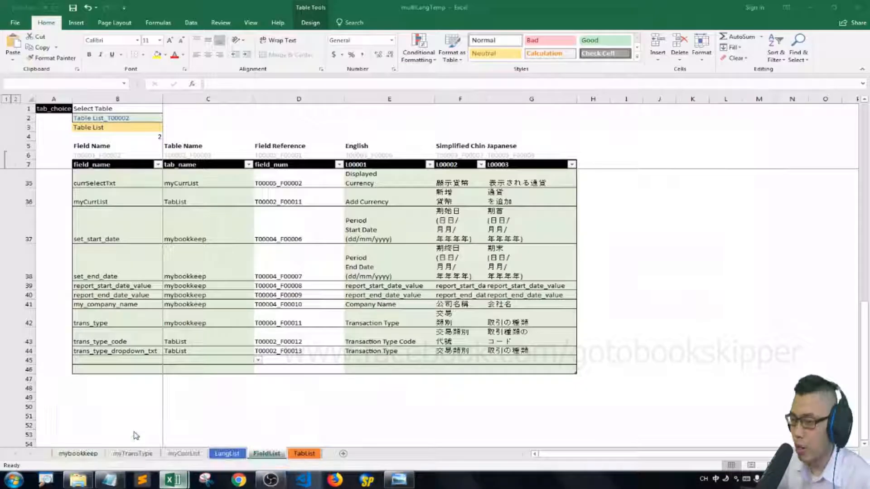
click(122, 351)
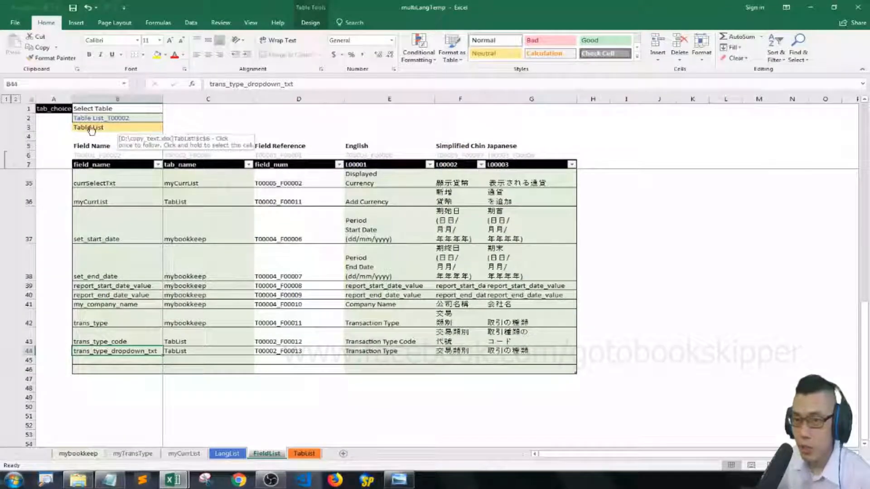
click(92, 130)
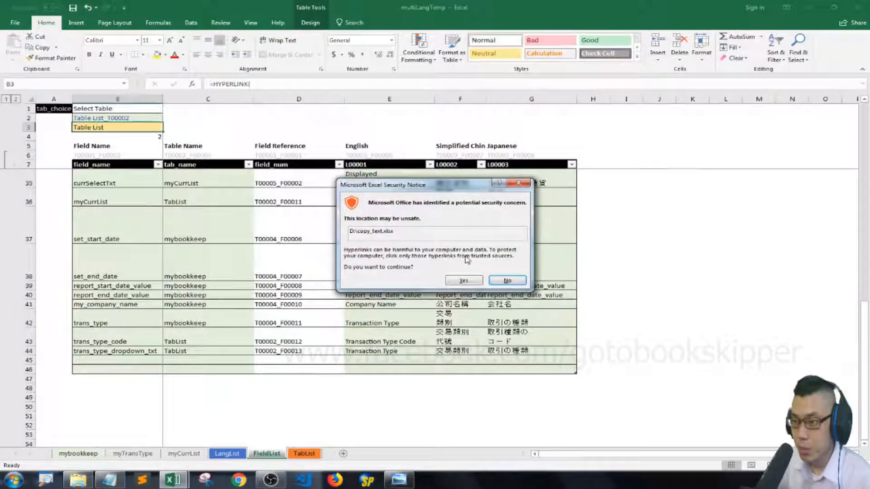
click(458, 279)
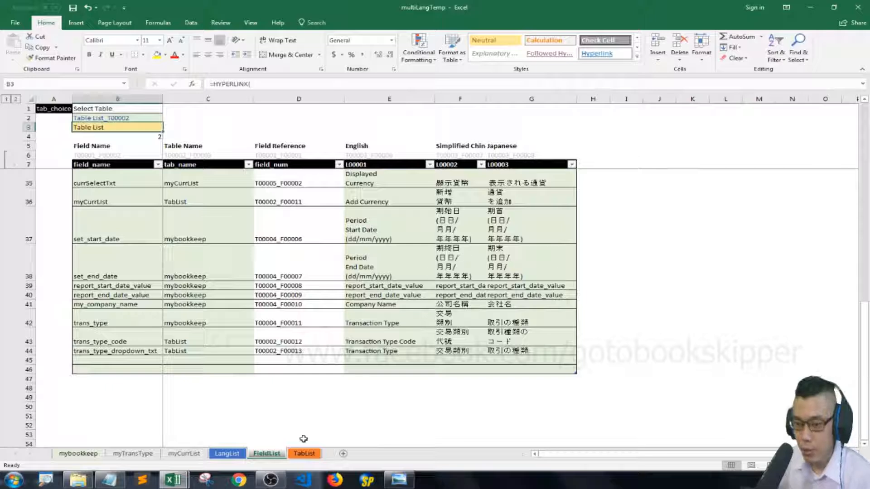
Go to the TabList sheet, clear raw_file_name in C2 and re-enter its formula =CELL("filename").
click(304, 453)
click(241, 118)
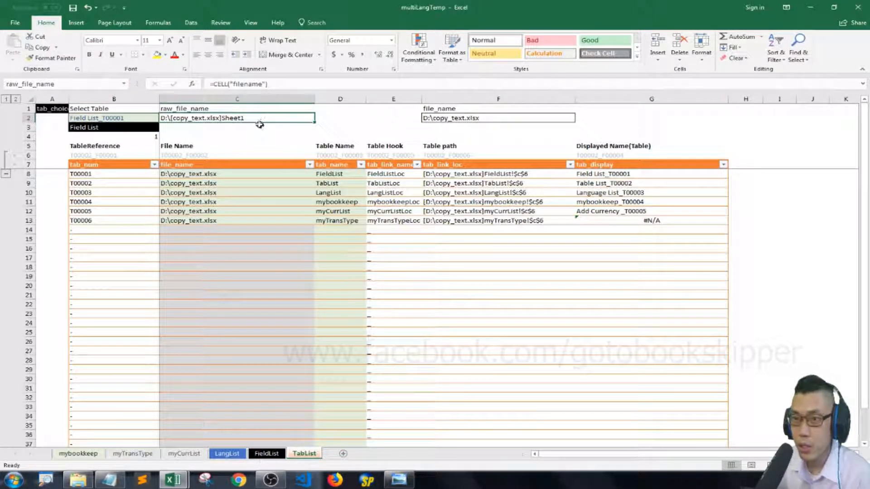
key(ctrl+x)
key(Return)
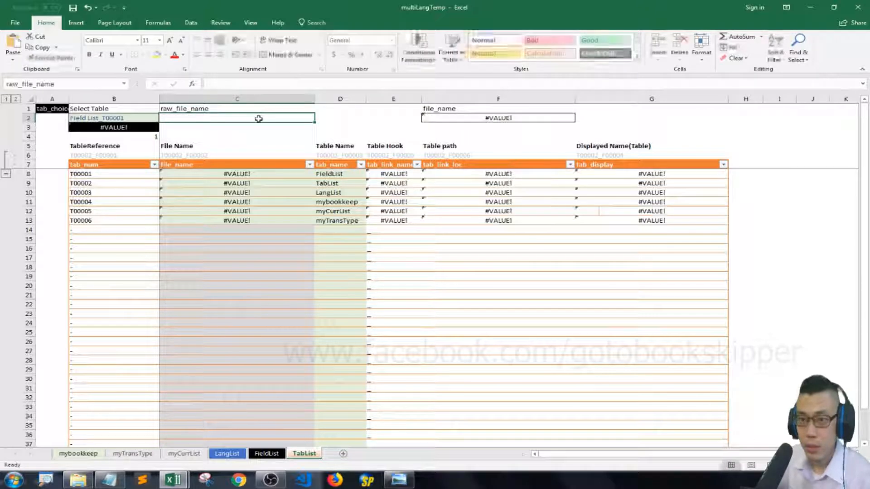
double_click(260, 119)
key(ctrl+v)
key(Return)
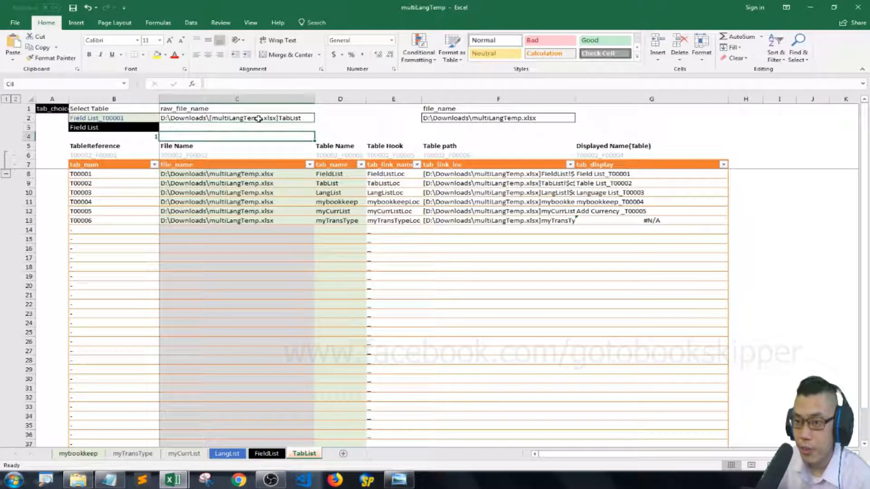
Test the sheet links by following Field List to FieldList and Table List back to TabList.
key(Down)
key(Down)
key(Down)
key(Down)
key(Down)
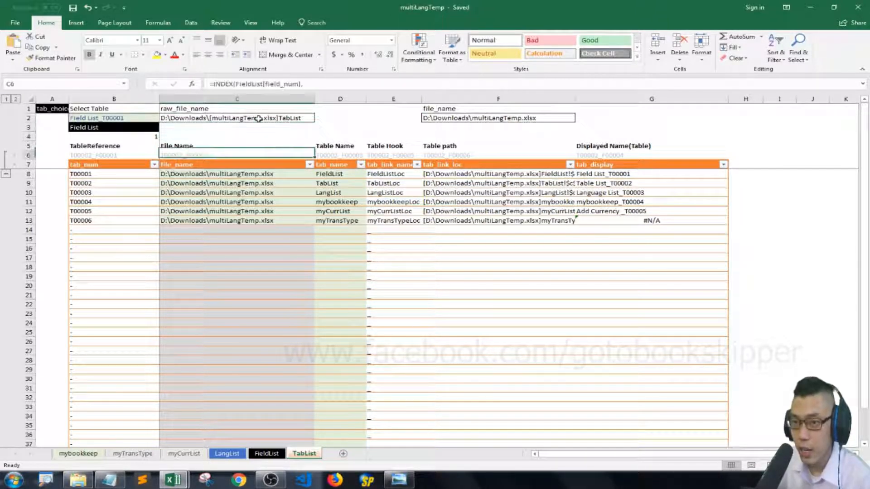
click(93, 129)
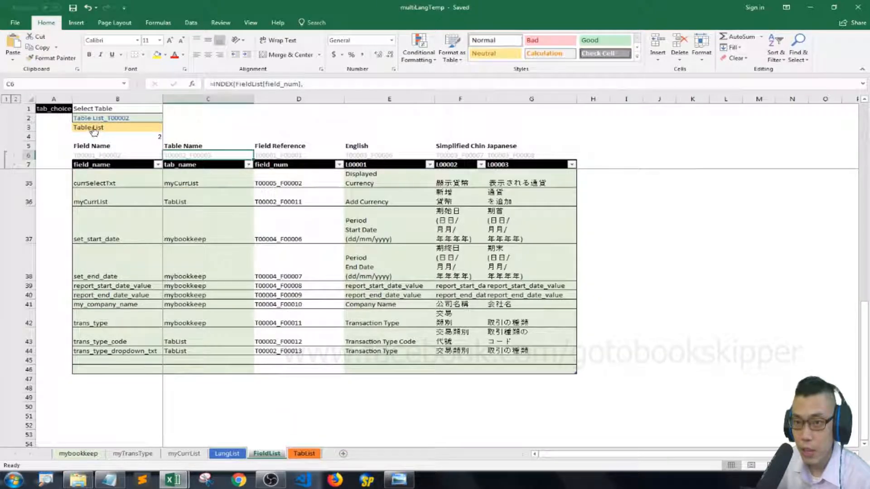
click(94, 129)
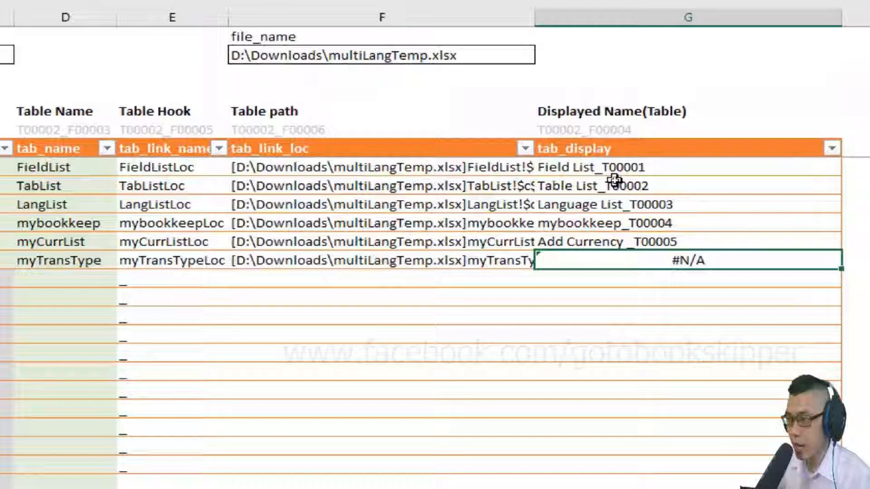
Consult the reference picture and the excel_acct_vid notes, and copy the Dropdown List Setup translations in D11:F11 of copy_text.
key(alt)
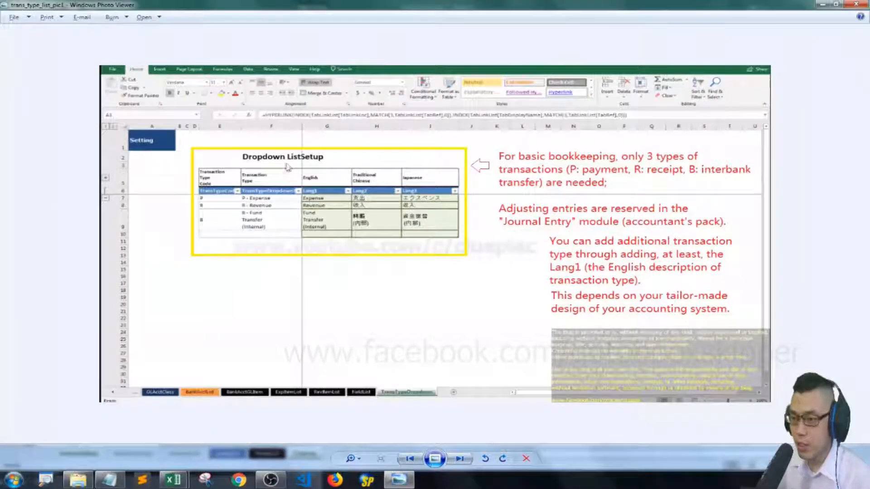
click(119, 480)
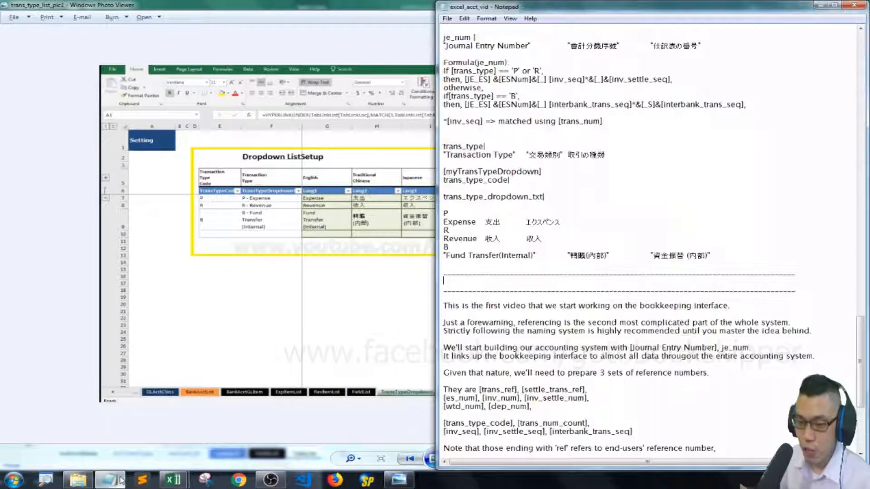
click(196, 430)
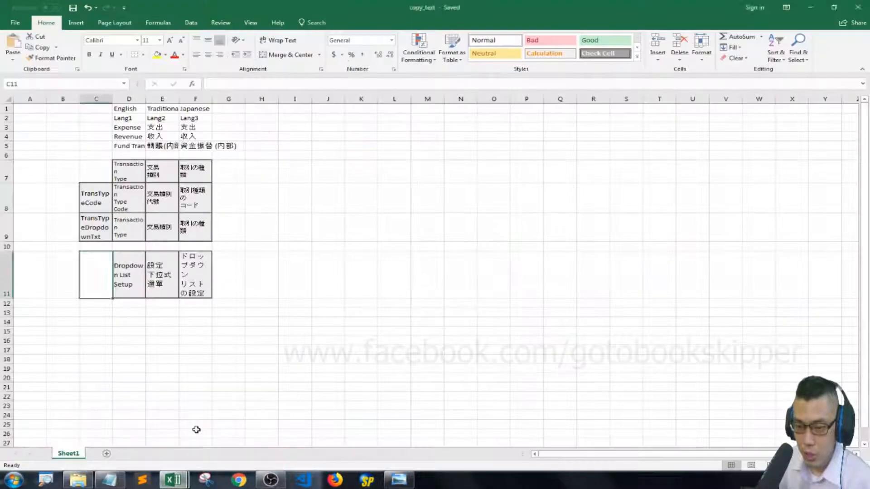
key(Right)
key(shift+Right)
key(shift+Right)
key(ctrl+c)
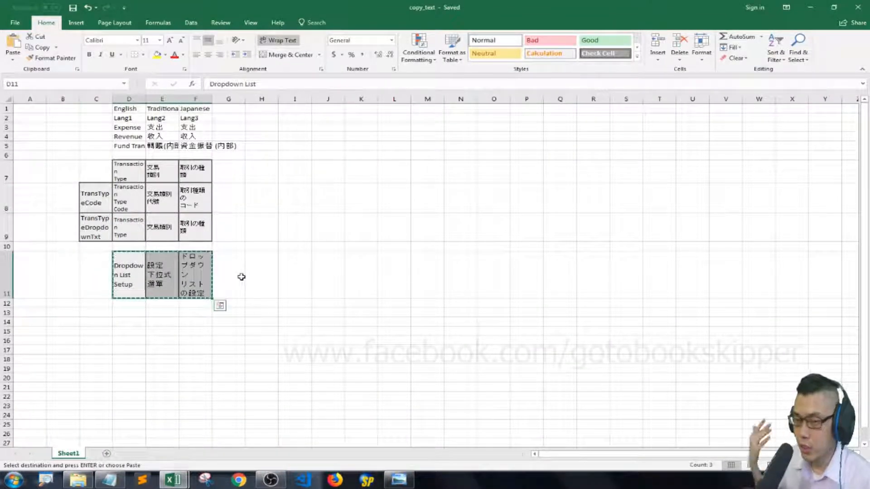
Return to multiLangTemp, follow the link from TabList to FieldList, and enter myTransType as the field name in B45.
mouse_move(194, 483)
click(117, 428)
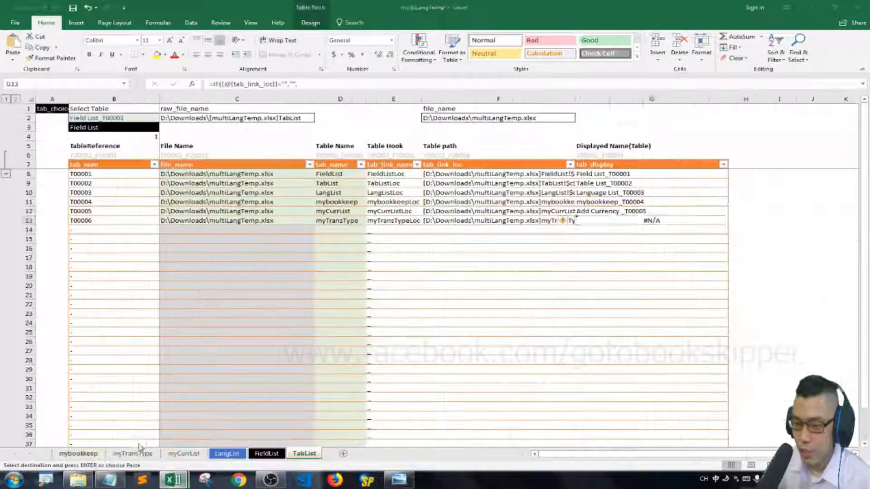
click(345, 220)
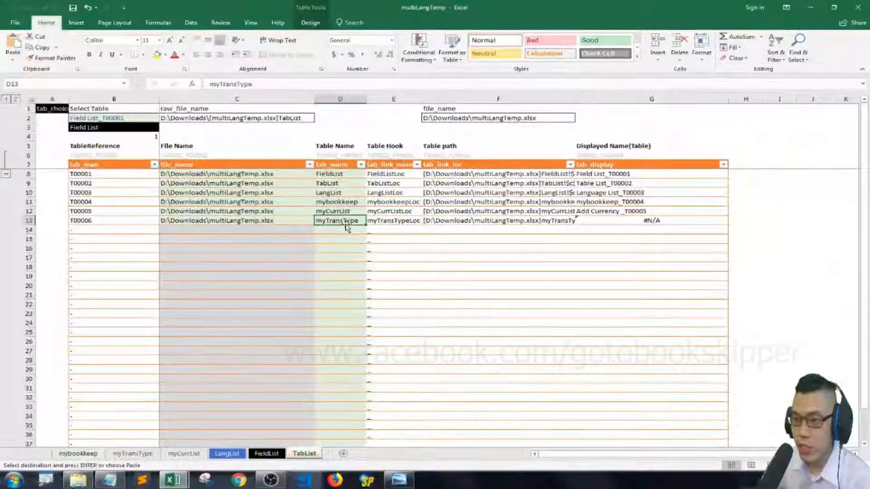
click(98, 134)
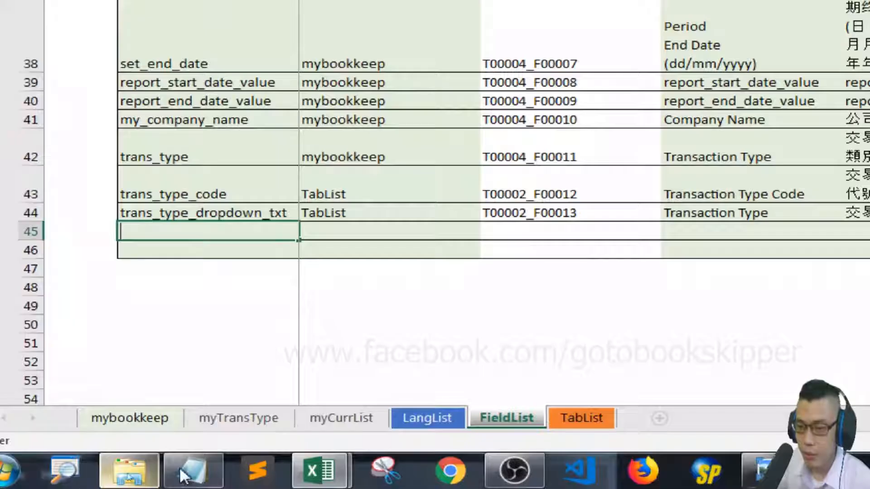
text(myTransType)
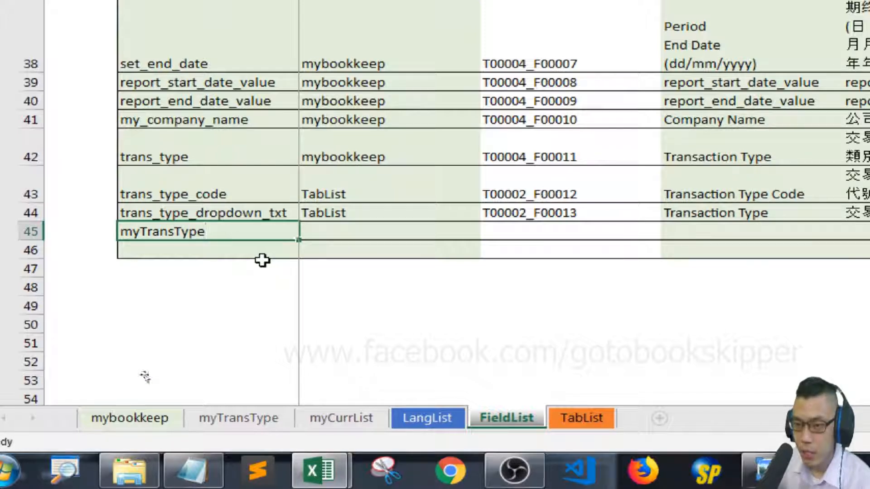
key(Tab)
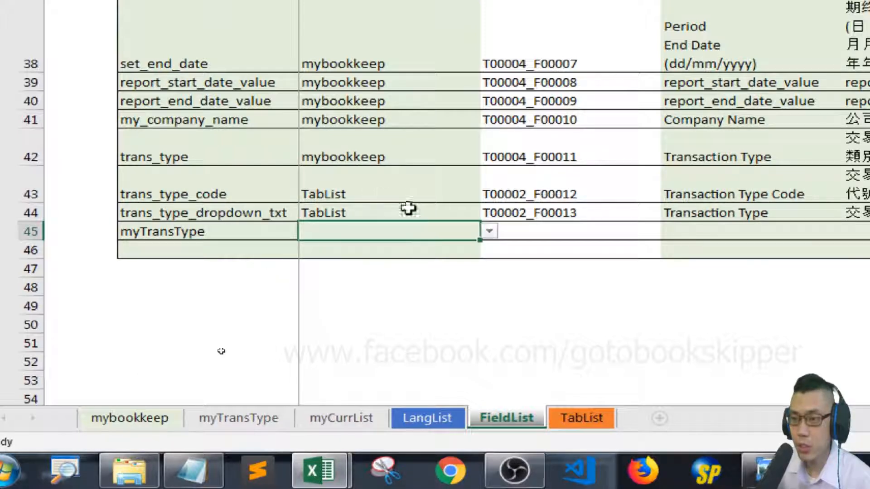
Set the tab_name of trans_type_code and trans_type_dropdown_txt in C43:C44 to myTransType.
click(450, 193)
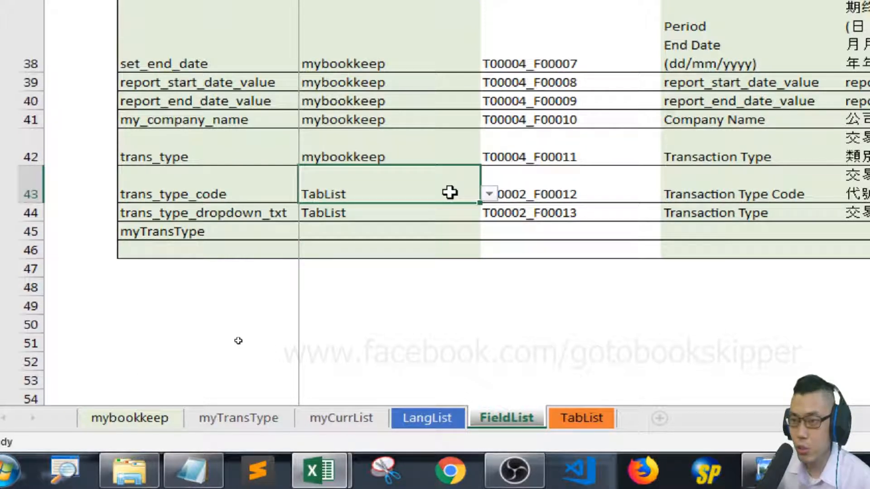
click(489, 194)
key(Down)
key(Down)
key(Down)
key(Down)
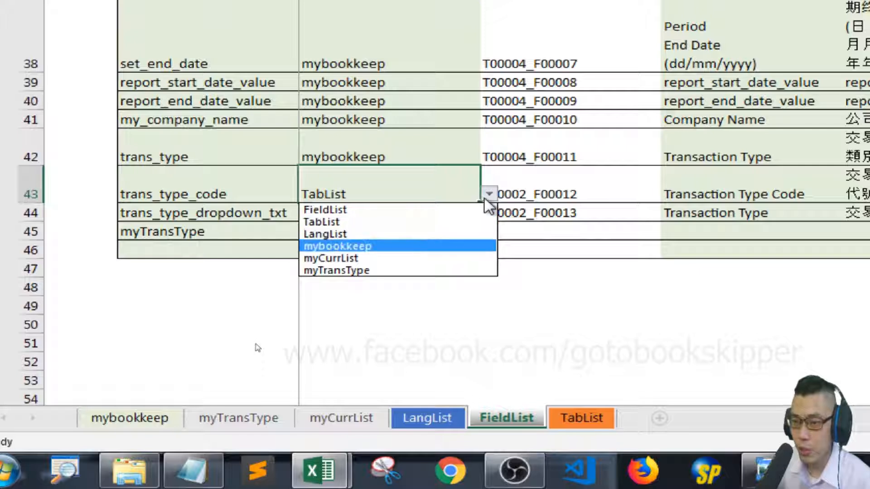
key(Return)
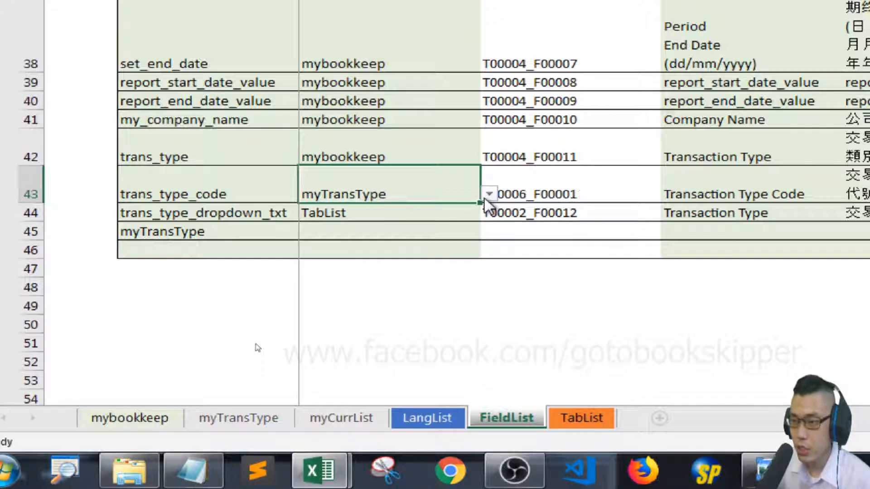
key(Down)
click(489, 213)
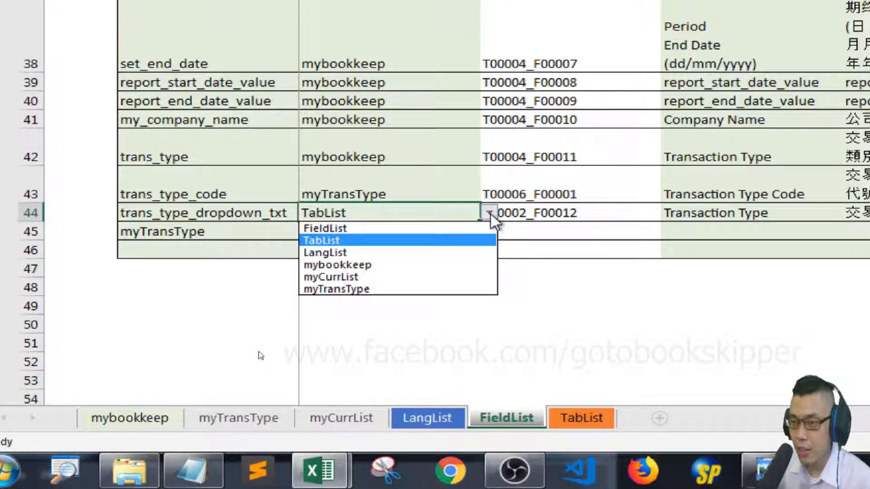
key(Down)
key(Down)
key(Down)
key(Down)
key(Return)
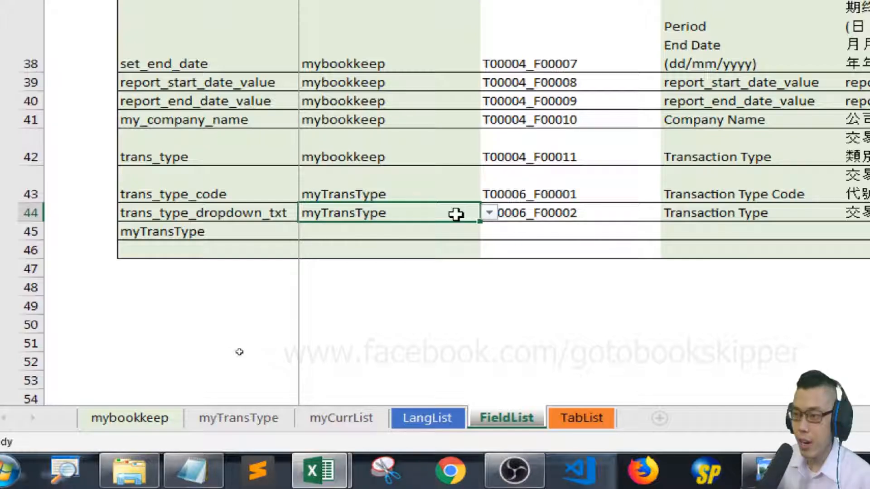
Set the tab_name of the myTransType field in C45 to TabList and check its field reference.
key(Down)
click(489, 231)
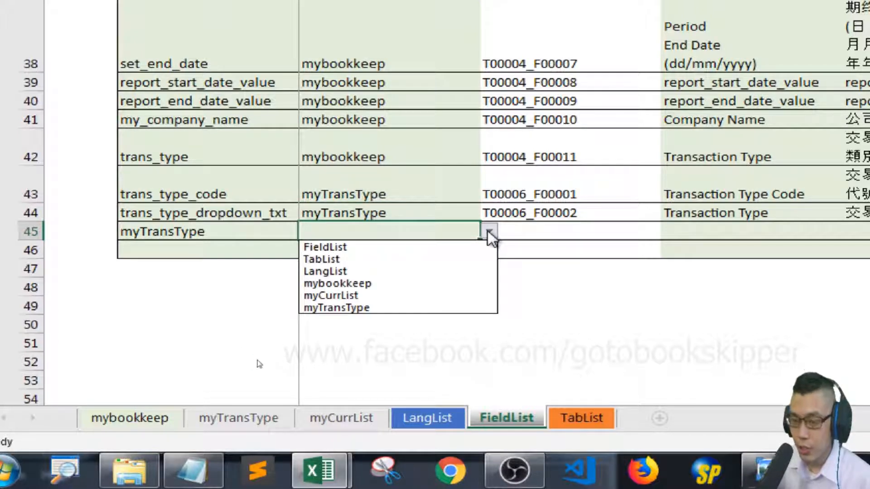
key(Down)
key(Down)
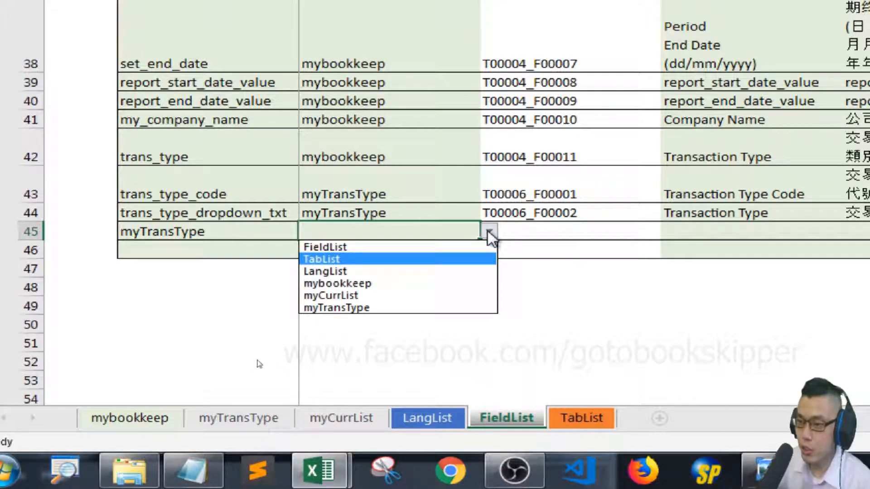
key(Return)
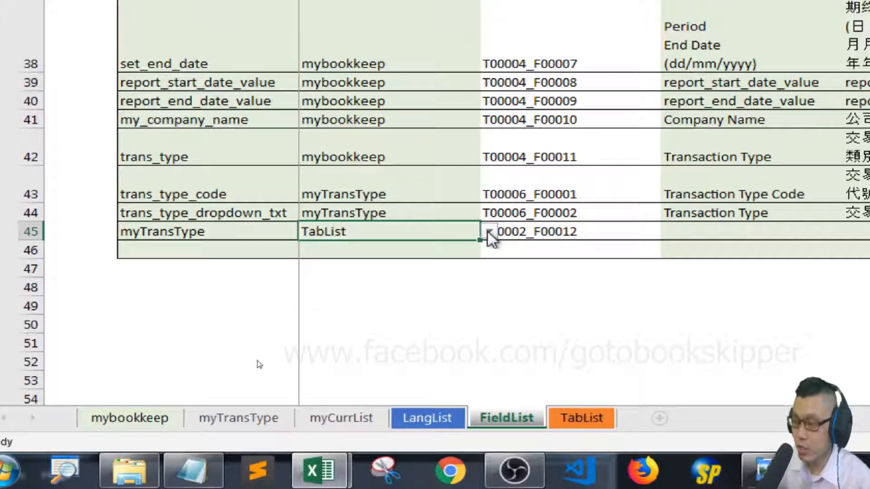
click(563, 233)
scroll(763, 239, right, 3)
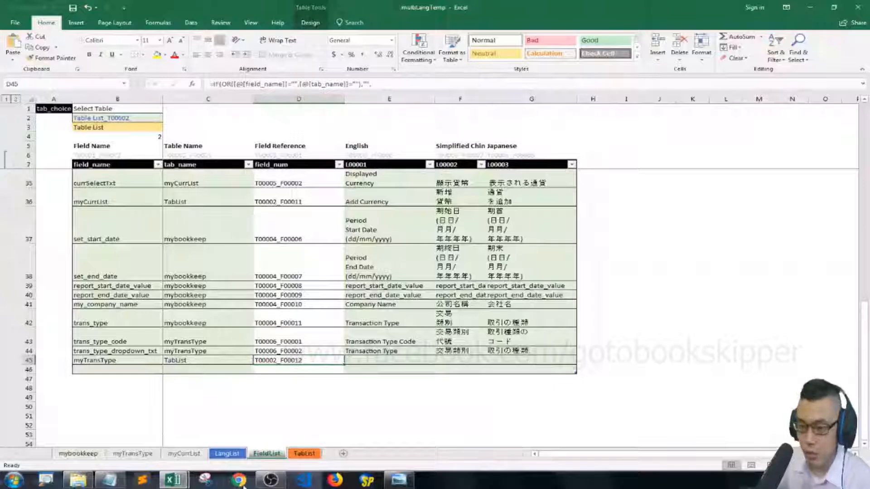
Copy the Dropdown List Setup translations in D11:F11 of copy_text, paste them as values into FieldList from E45, and save.
mouse_move(173, 479)
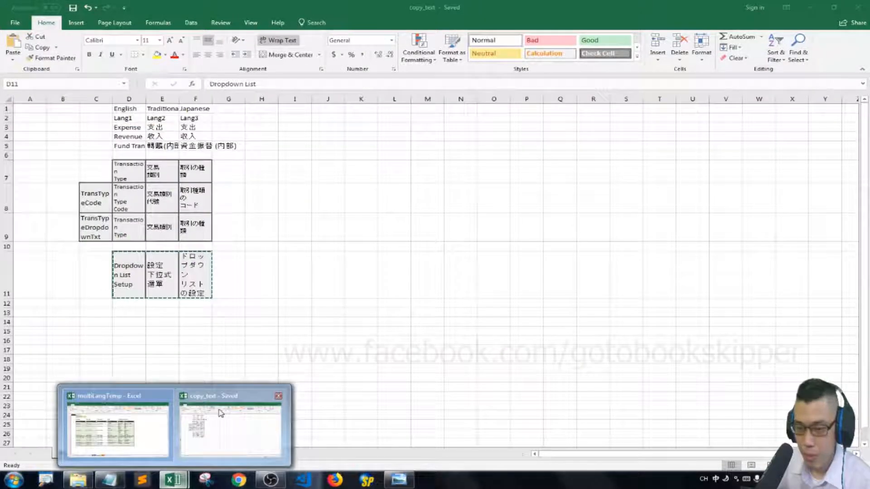
click(221, 414)
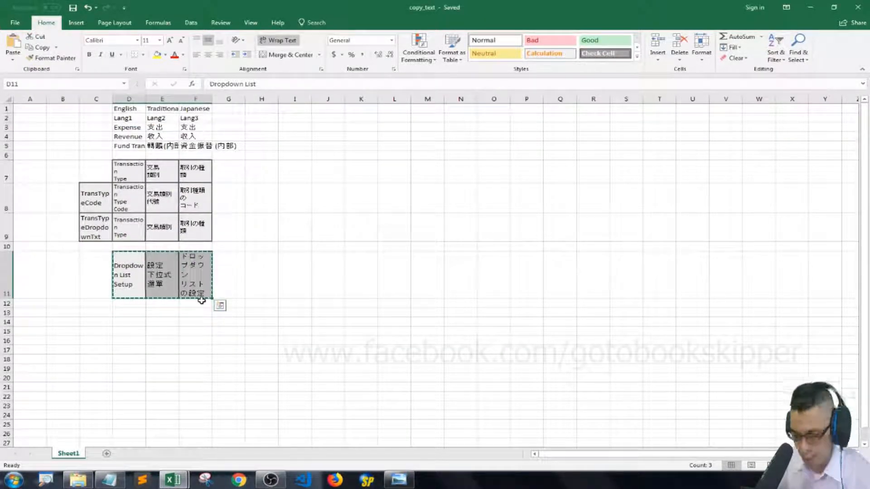
key(ctrl+c)
key(alt+Tab)
right_click(375, 378)
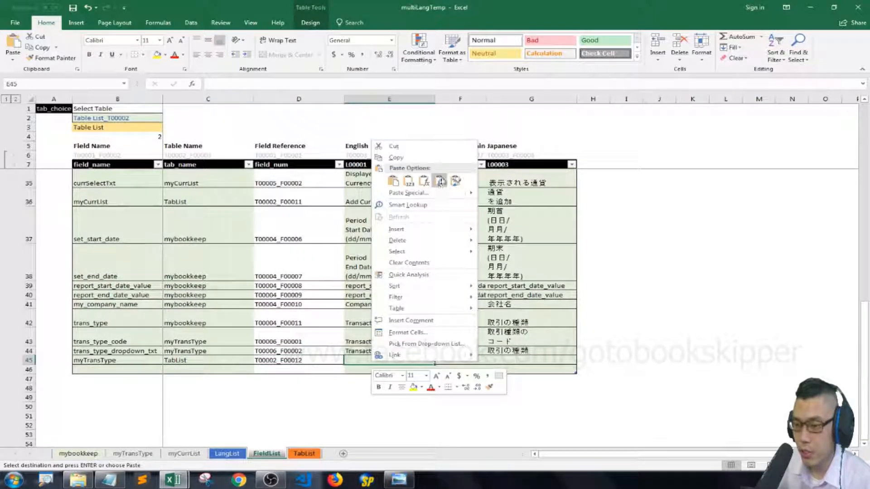
click(413, 183)
key(ctrl+s)
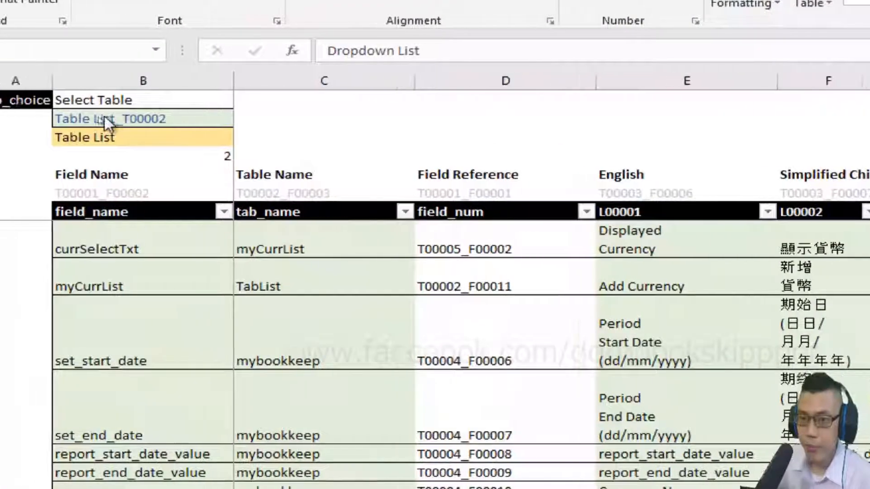
Choose Dropdown ListSetup_T00006 in the Select Table list and follow its link in B3 to the myTransType sheet.
click(109, 117)
click(249, 119)
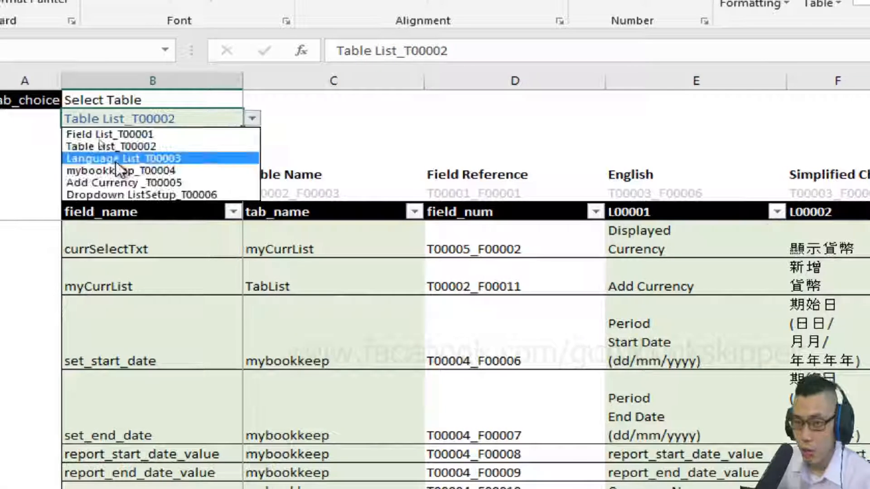
click(180, 195)
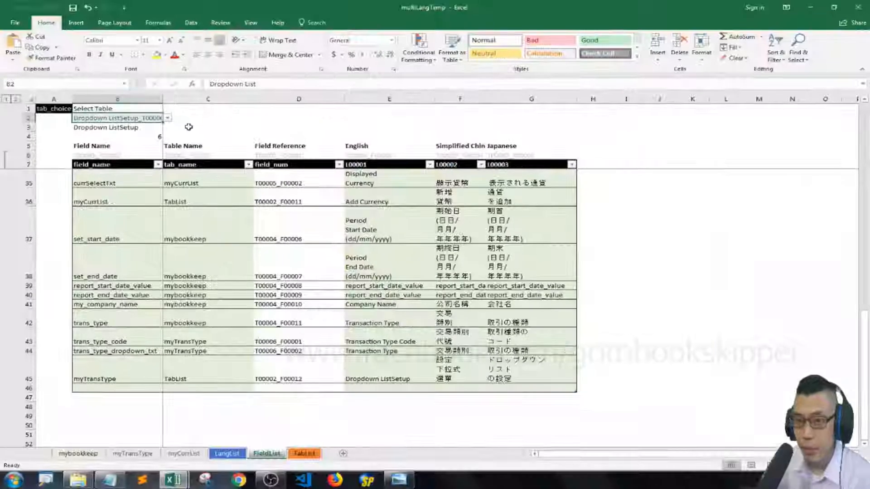
click(189, 127)
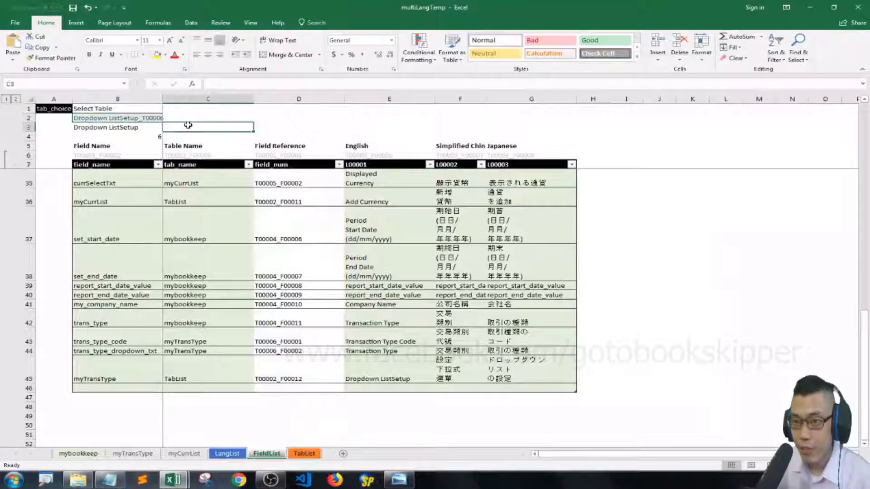
click(143, 127)
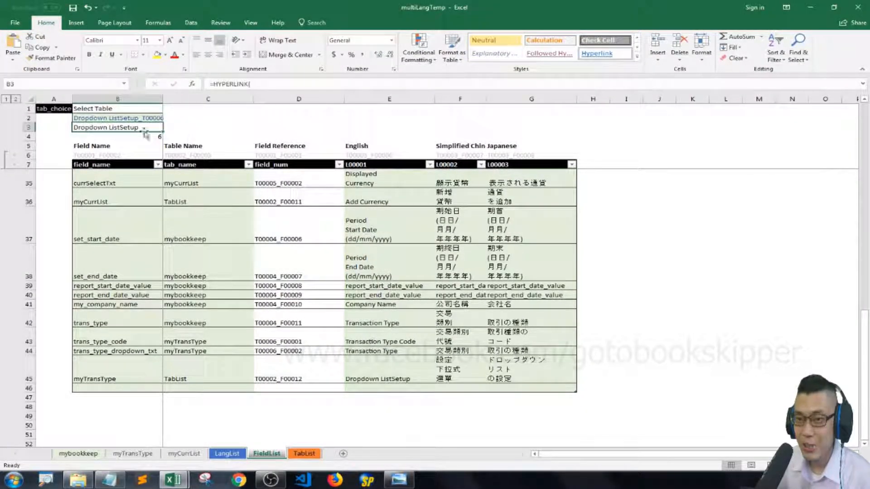
click(115, 130)
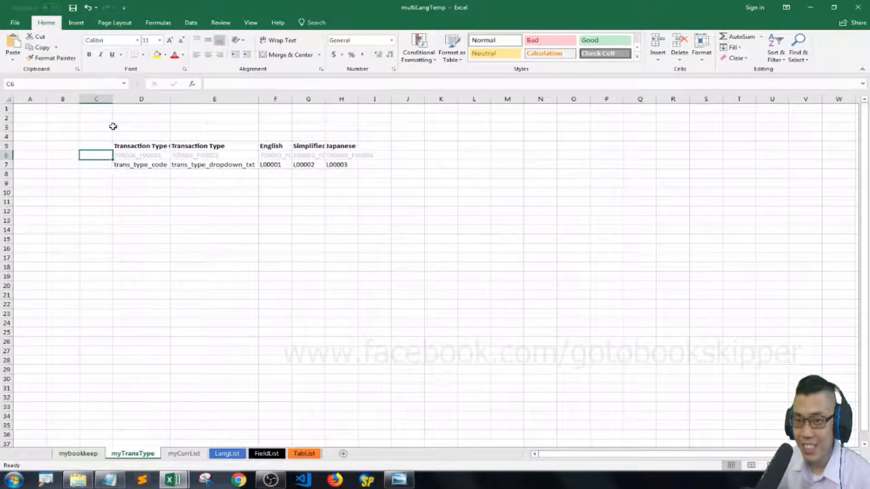
key(Up)
key(Up)
key(Right)
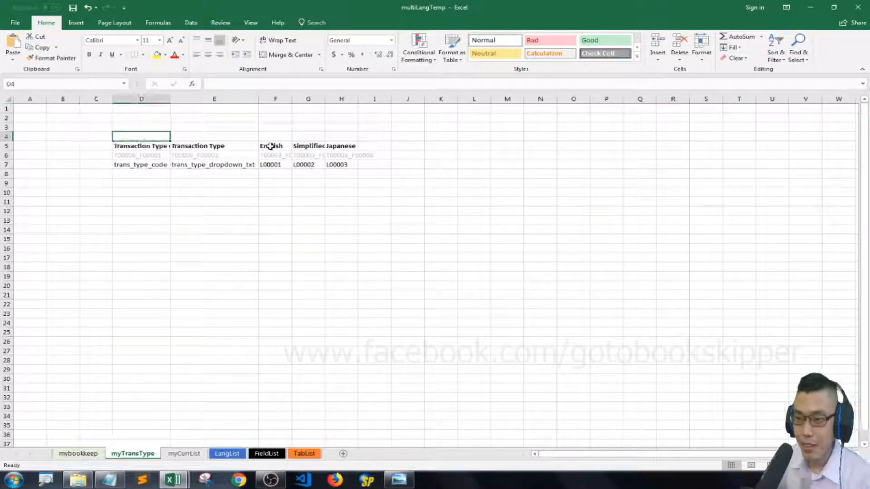
key(Down)
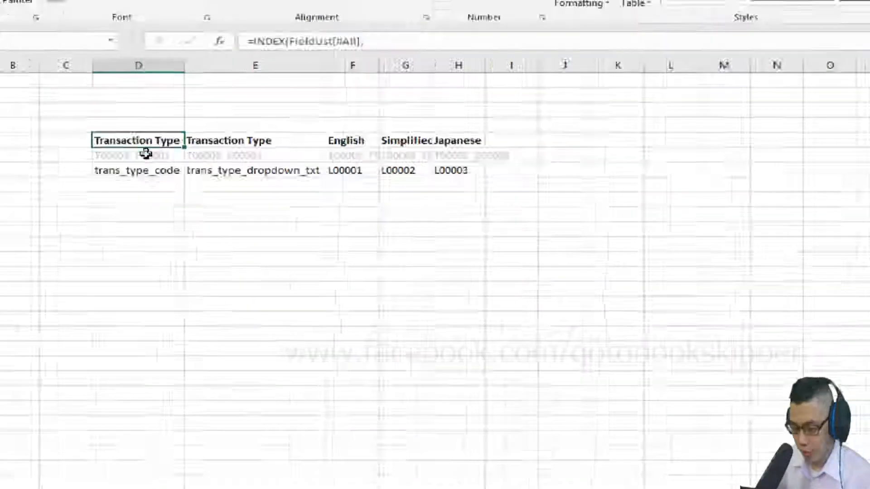
Switch to copy_text and copy the Expense, Revenue and fund transfer translations in D3:F5.
key(alt)
click(173, 480)
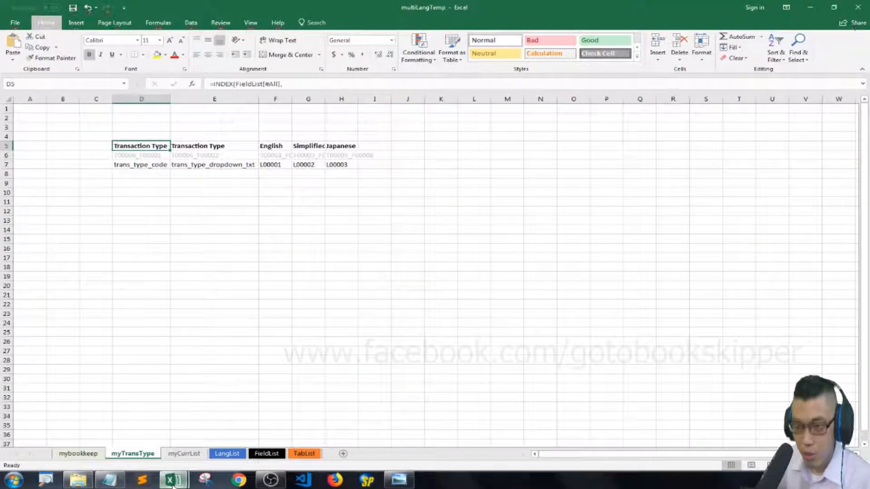
click(236, 425)
click(272, 157)
key(Up)
key(Up)
key(Up)
key(Up)
key(Up)
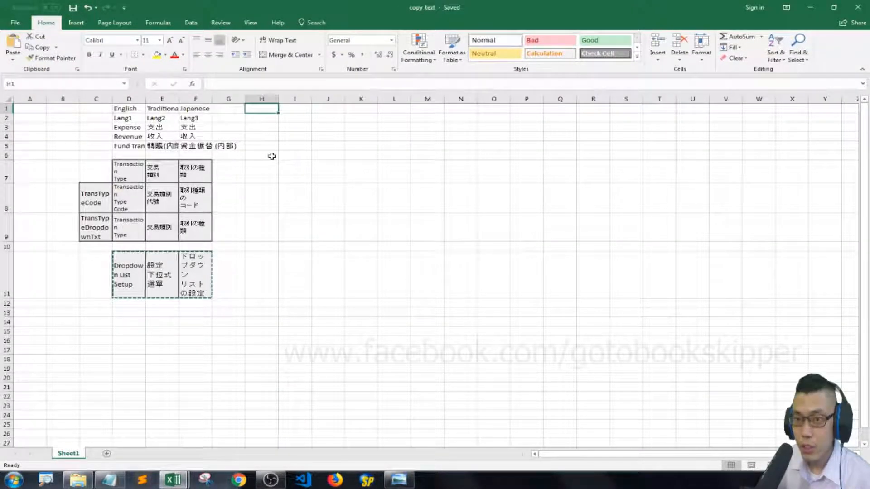
key(Left)
key(Left)
key(Left)
key(Left)
key(Down)
key(Down)
key(ctrl+shift+Right)
key(ctrl+shift+Down)
key(ctrl+c)
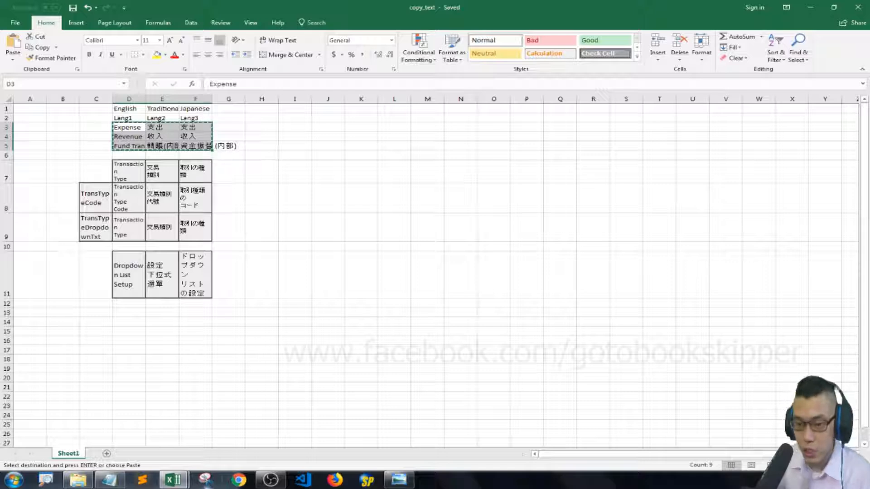
Return to multiLangTemp, paste the copied translations into myTransType from F8, and save the workbook.
click(173, 480)
click(130, 444)
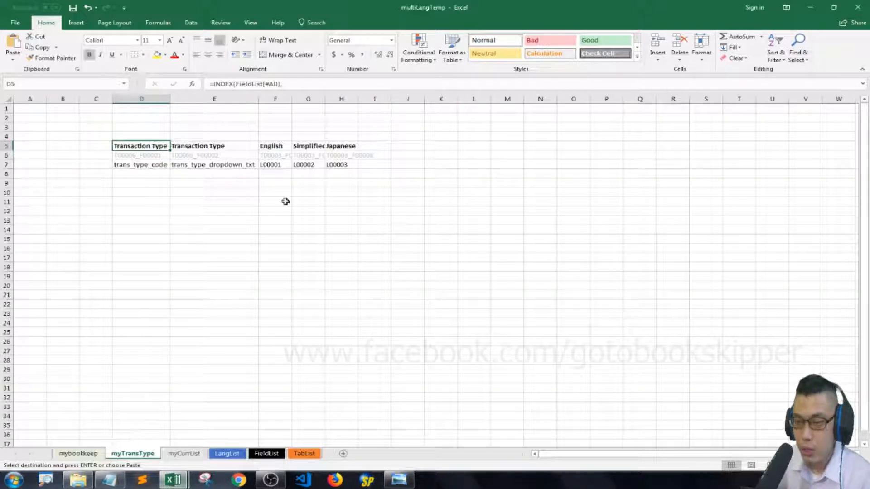
right_click(276, 173)
click(311, 209)
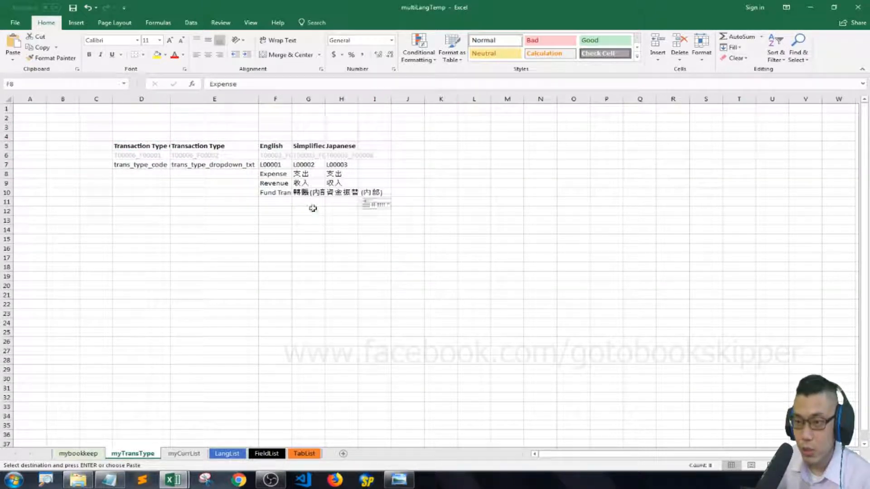
click(302, 175)
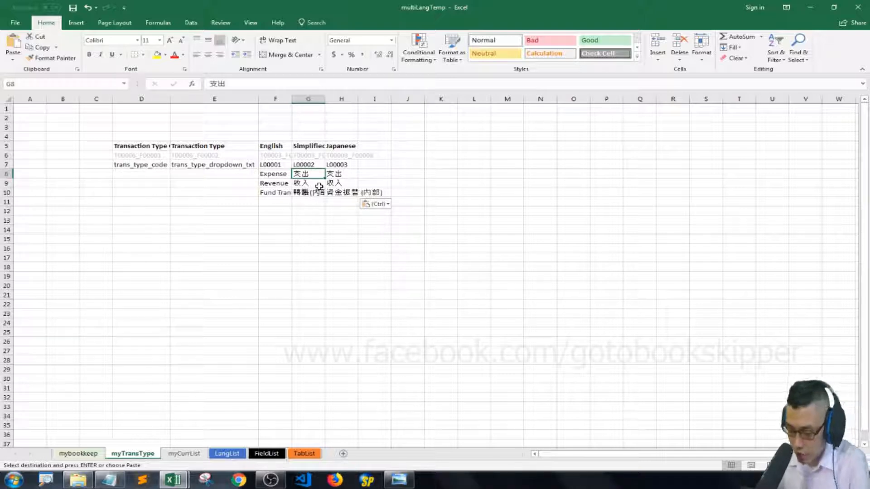
key(ctrl+s)
key(ctrl+Left)
key(ctrl+Up)
key(ctrl+Left)
key(shift+Down)
key(shift+Down)
key(shift+Down)
key(shift+Down)
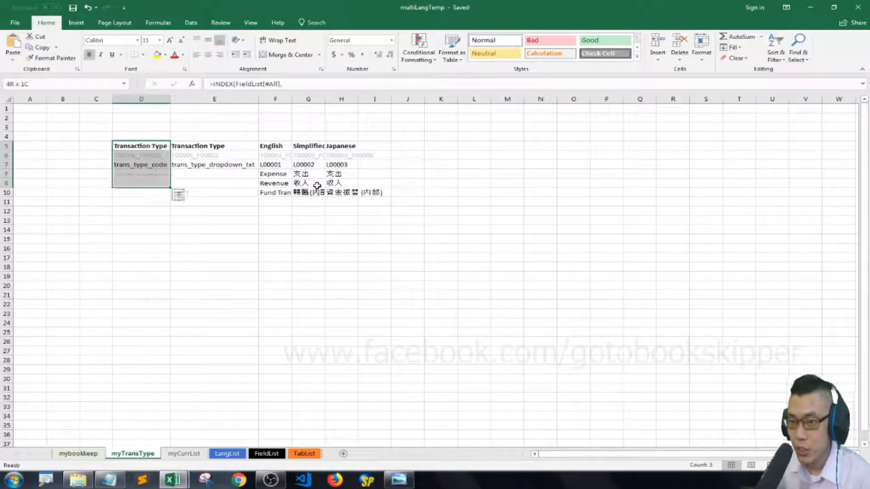
key(shift+Right)
key(shift+Right)
key(shift+Down)
key(shift+Right)
key(shift+Right)
Convert D7:H10 of myTransType into a table, using row 7 as its headers.
key(Down)
key(Down)
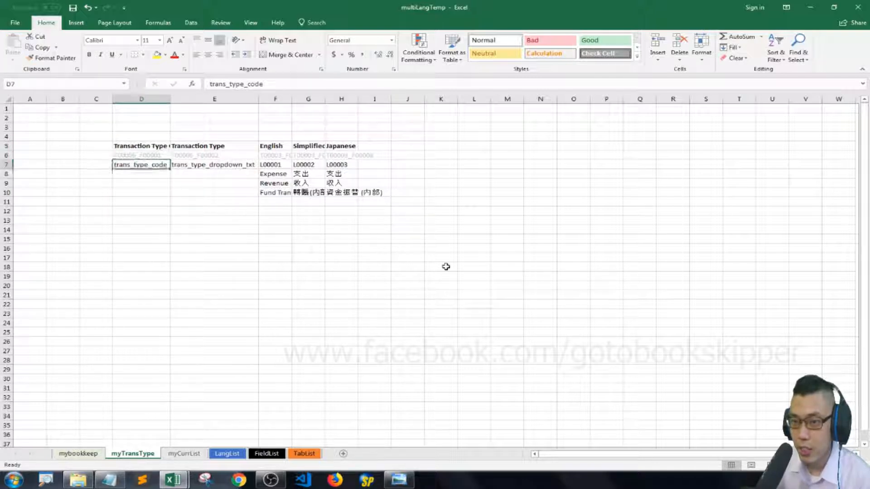
key(shift+Down)
key(shift+Down)
key(shift+Down)
key(shift+Right)
key(shift+Right)
key(shift+Right)
key(shift+Right)
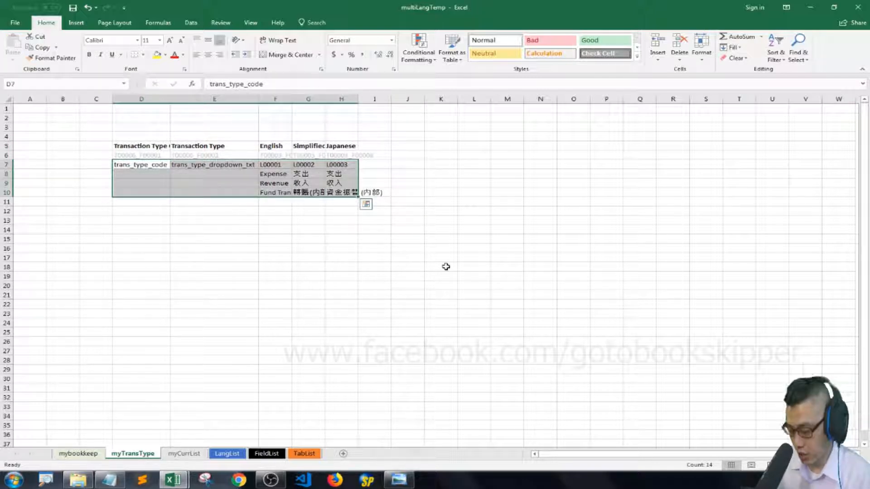
key(ctrl+t)
click(472, 245)
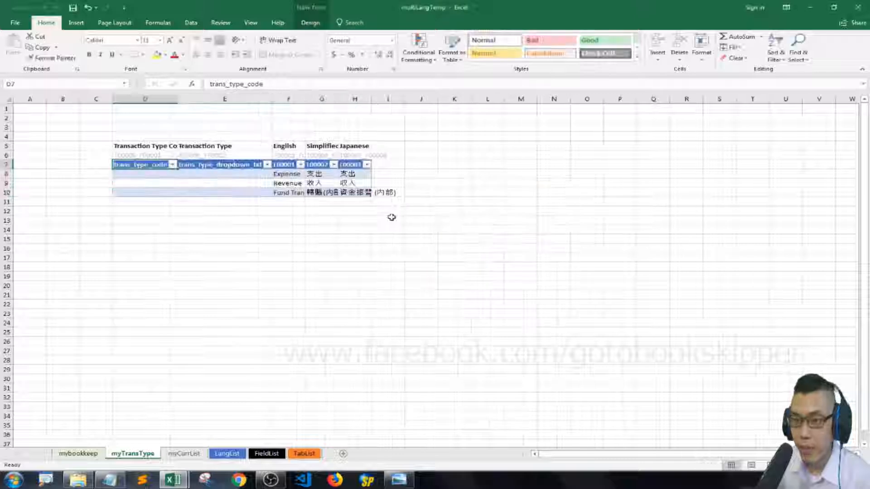
Rename Table6 to myTransType in the Name Manager with the comment "this is the selection of transaction type".
key(Down)
key(ctrl+F3)
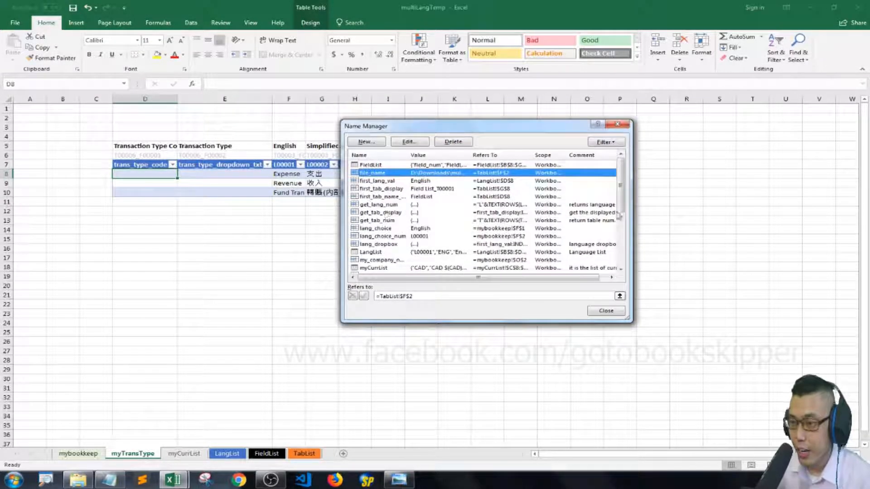
drag(617, 199, 629, 247)
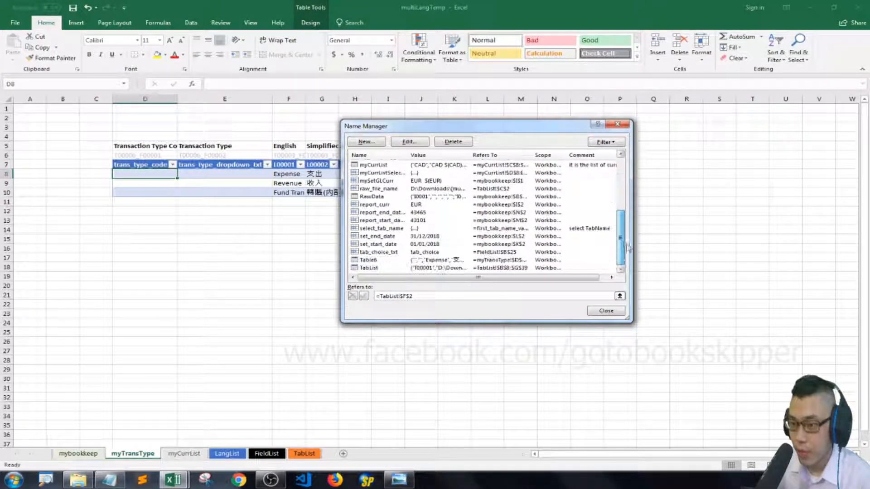
click(368, 261)
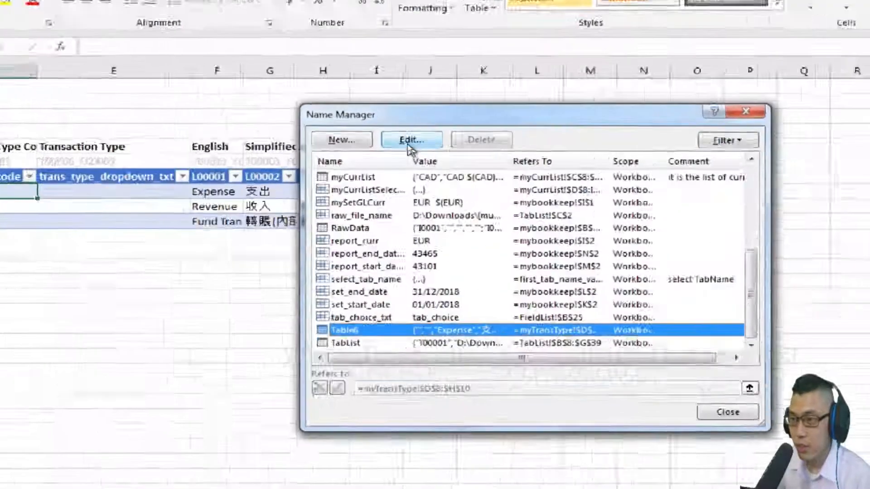
click(409, 142)
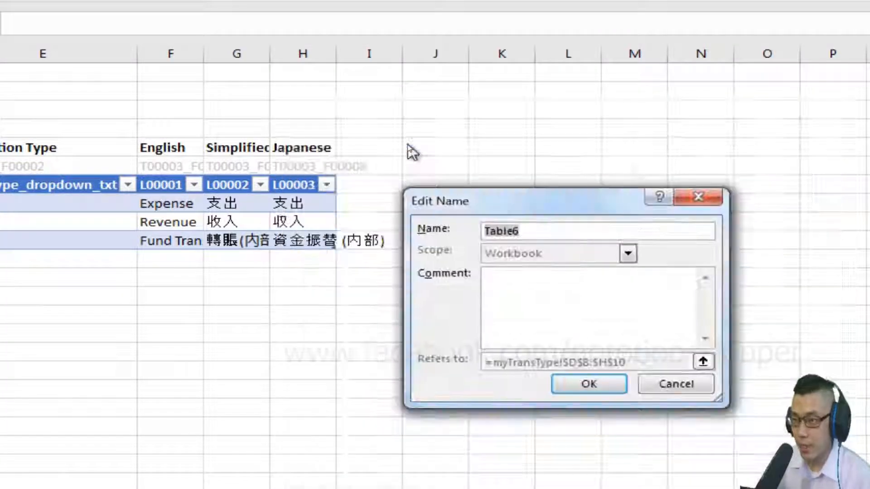
text(myTransTyp)
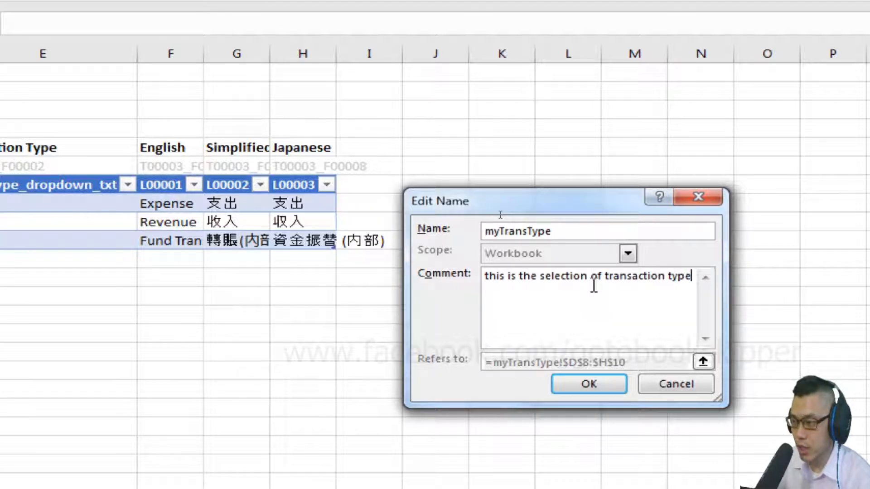
key(Return)
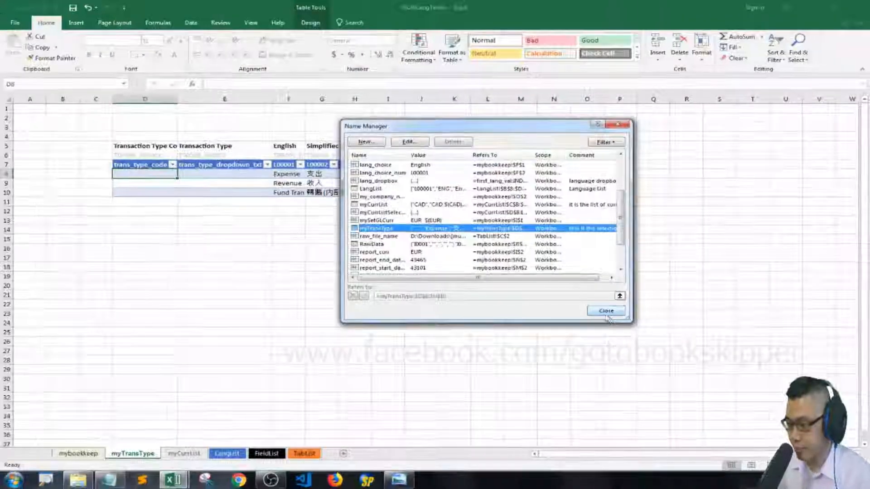
click(739, 406)
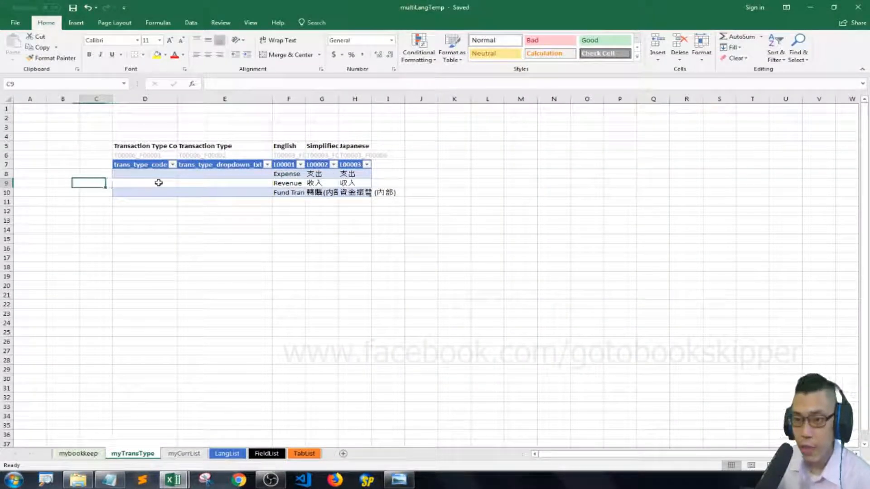
Enter the transaction type codes P, R and B in D8:D10 for Expense, Revenue and the fund transfer.
click(159, 183)
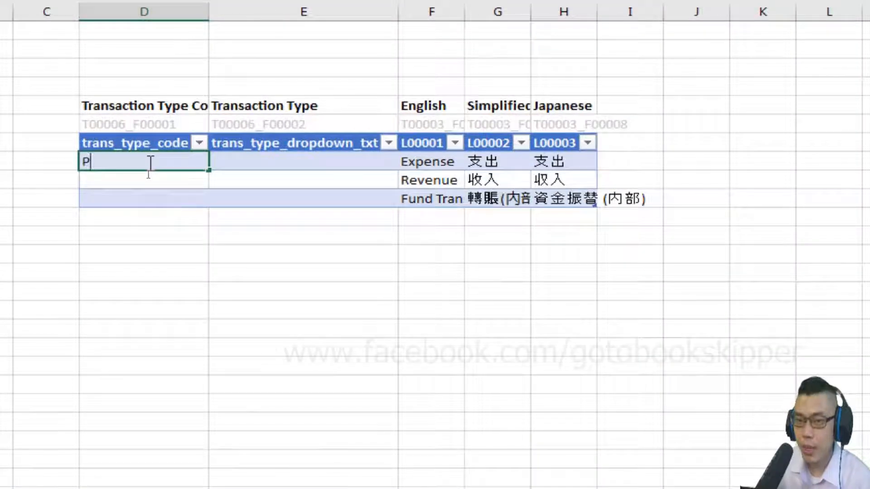
key(Return)
text(R)
key(Return)
text(B)
key(Return)
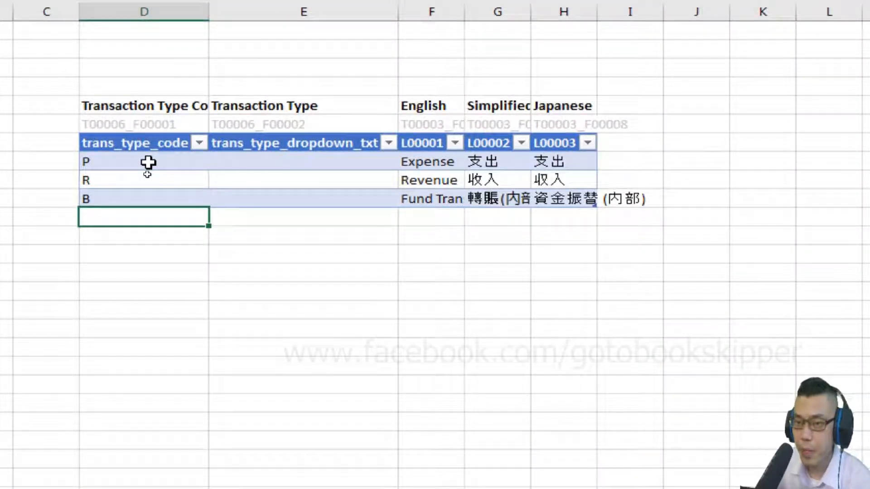
Start an INDEX formula in E8 of the trans_type_dropdown_txt column with the whole myTransType table as its array.
key(Up)
key(Up)
key(Up)
key(Right)
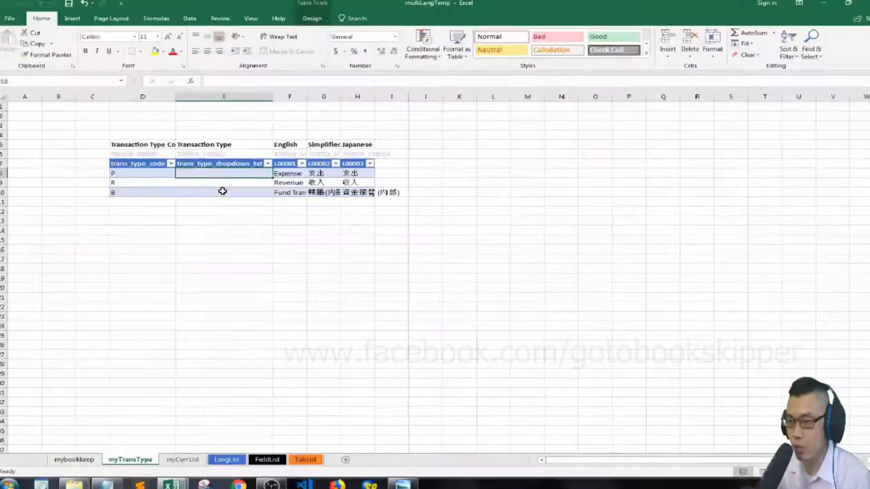
text(=)
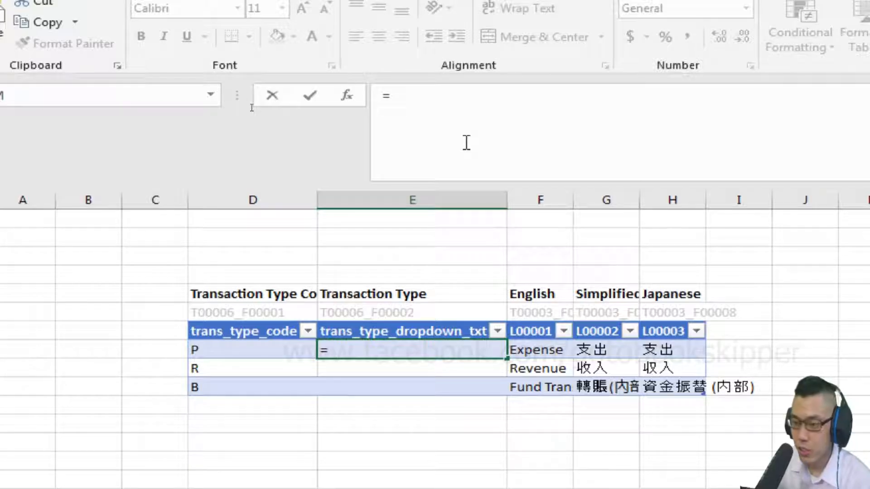
text(index()
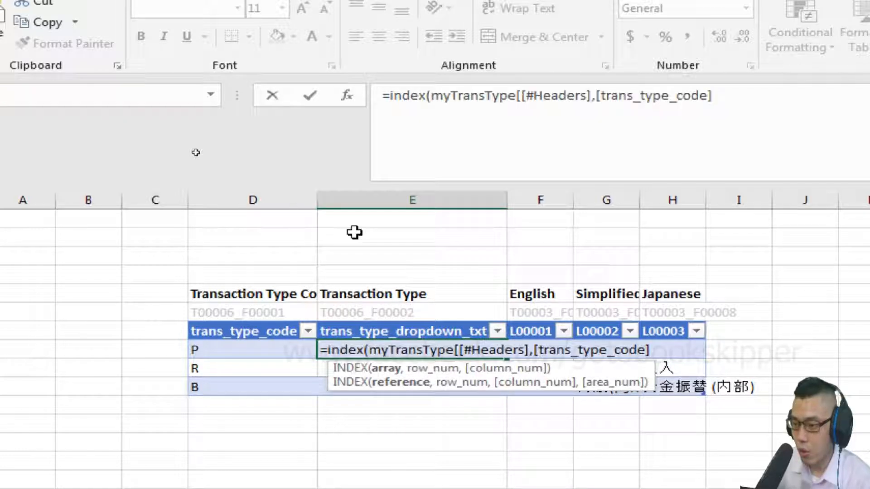
key(BackSpace)
key(BackSpace)
key(BackSpace)
key(BackSpace)
key(BackSpace)
key(BackSpace)
key(BackSpace)
key(BackSpace)
key(BackSpace)
key(BackSpace)
key(BackSpace)
key(BackSpace)
key(BackSpace)
key(BackSpace)
key(BackSpace)
key(BackSpace)
key(BackSpace)
key(BackSpace)
key(BackSpace)
key(BackSpace)
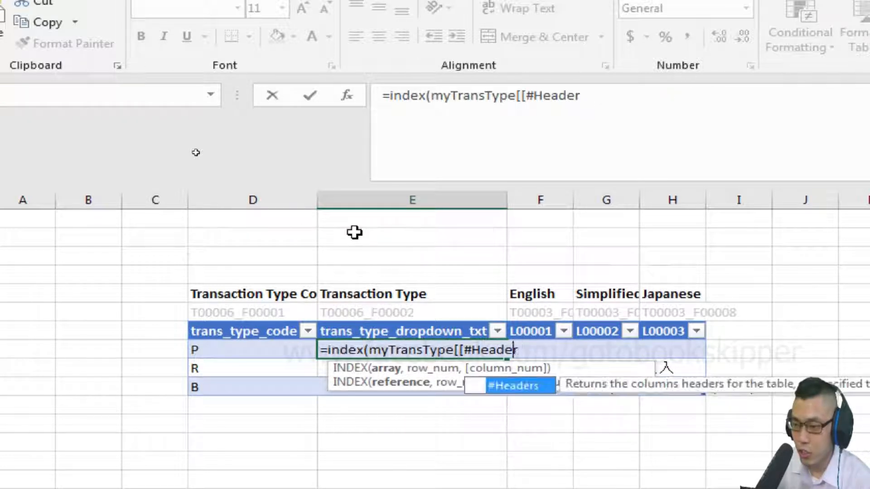
key(BackSpace)
key(BackSpace)
key(BackSpace)
key(BackSpace)
key(BackSpace)
key(BackSpace)
key(BackSpace)
key(BackSpace)
key(BackSpace)
text(,)
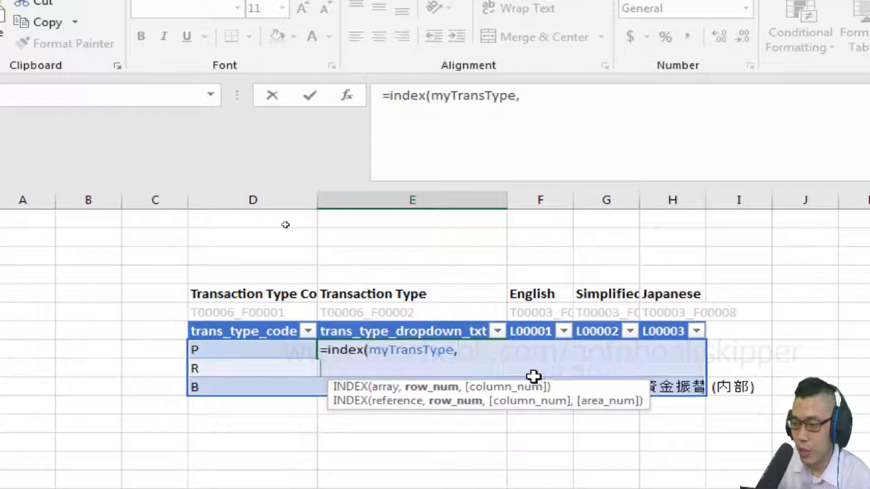
Add the row argument as a MATCH of [@[trans_type_code]] in [trans_type_code] with match type 0, on its own formula line.
key(alt+Return)
text(match()
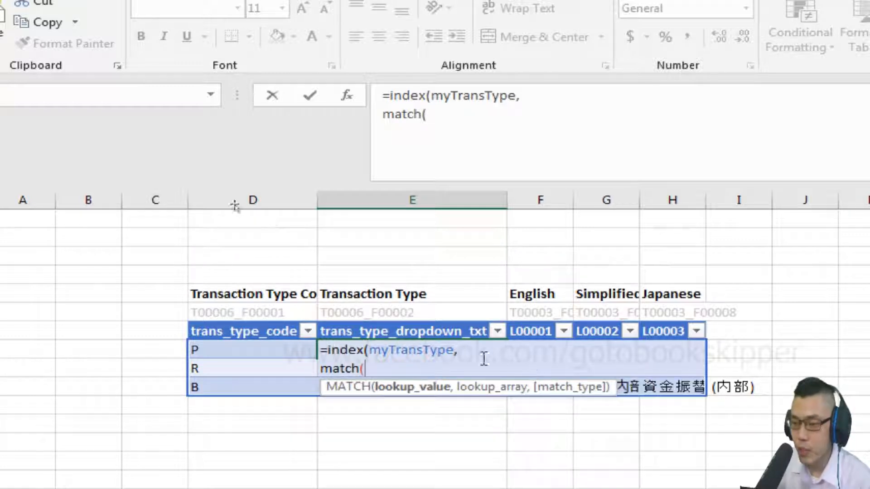
click(256, 343)
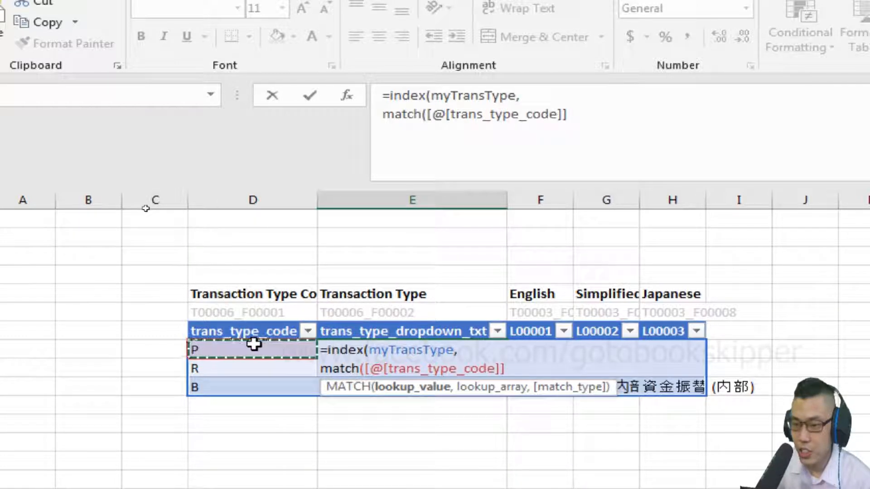
click(595, 117)
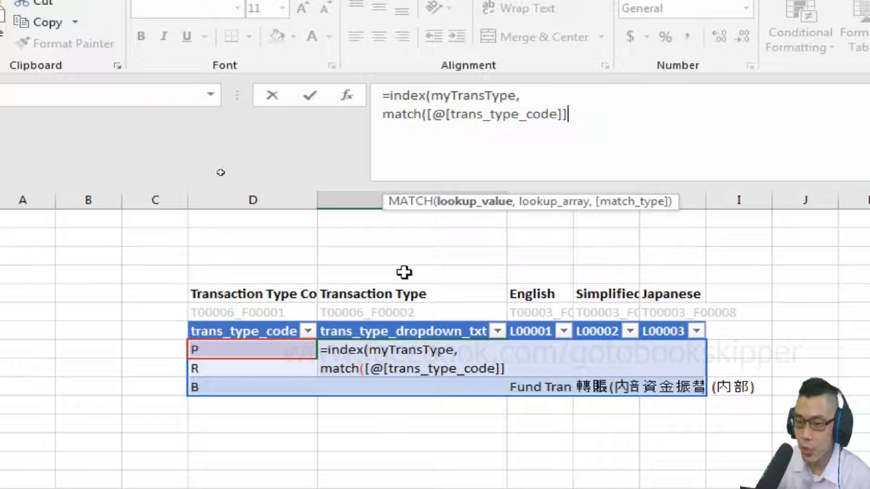
text(,)
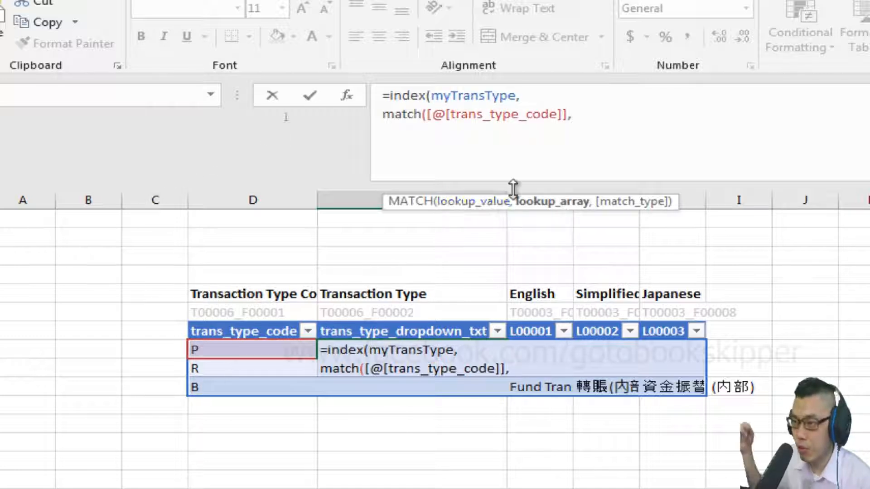
drag(213, 349, 222, 381)
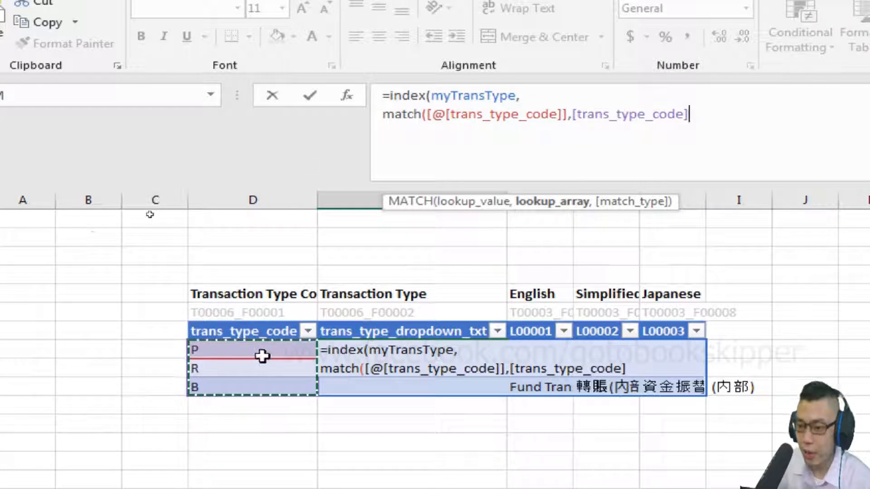
text(,)
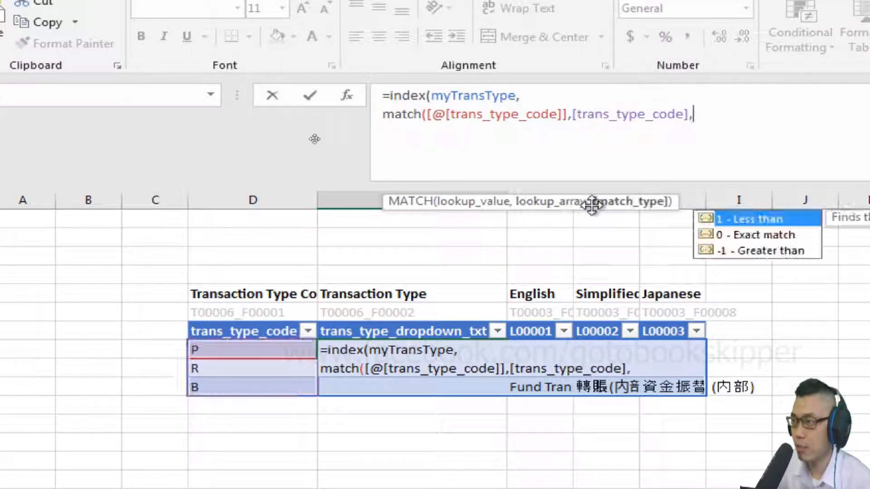
text(0)
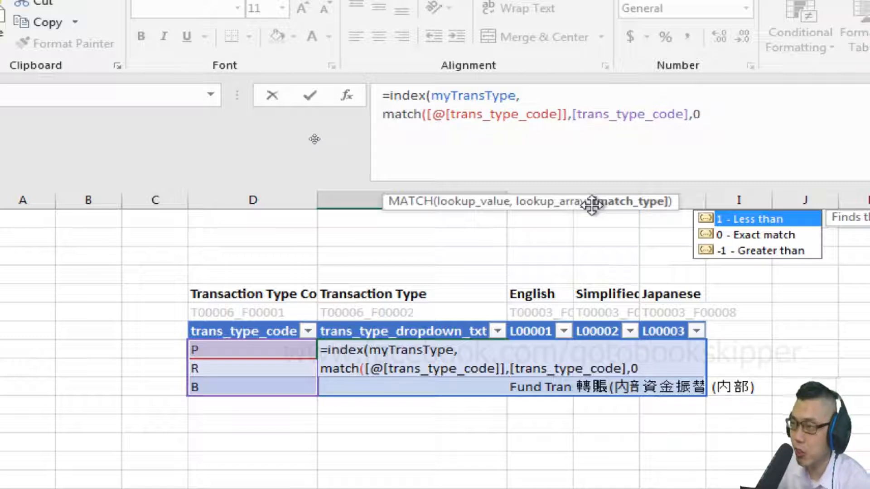
text())
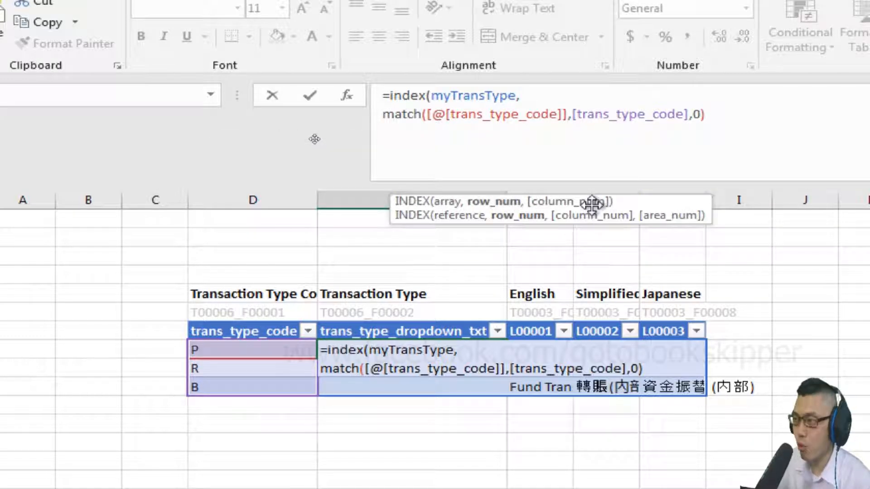
text(,)
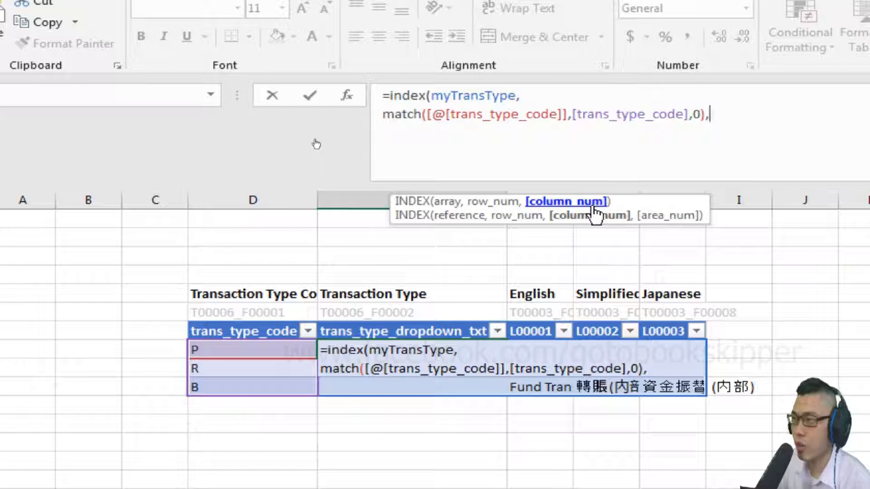
Add the column argument matching lang_choice_num exactly against the headers trans_type_dropdown_txt to L00003, close the INDEX formula and enter it.
key(alt+Return)
text(match()
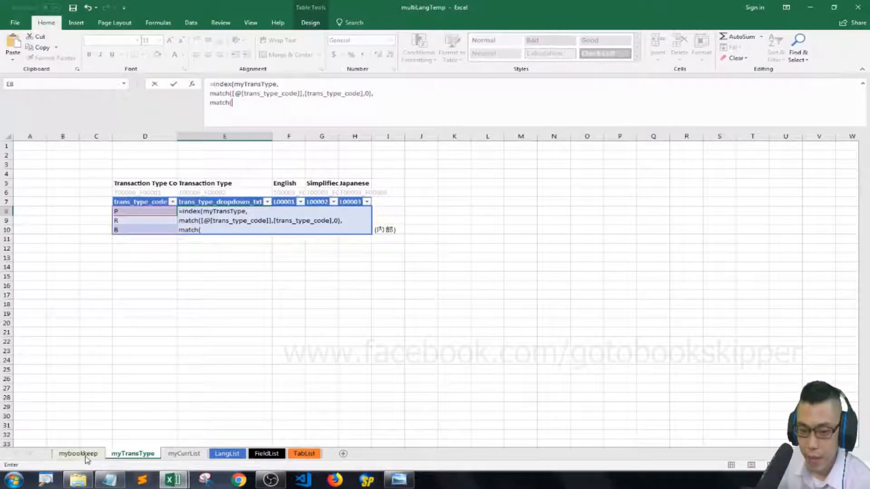
click(80, 454)
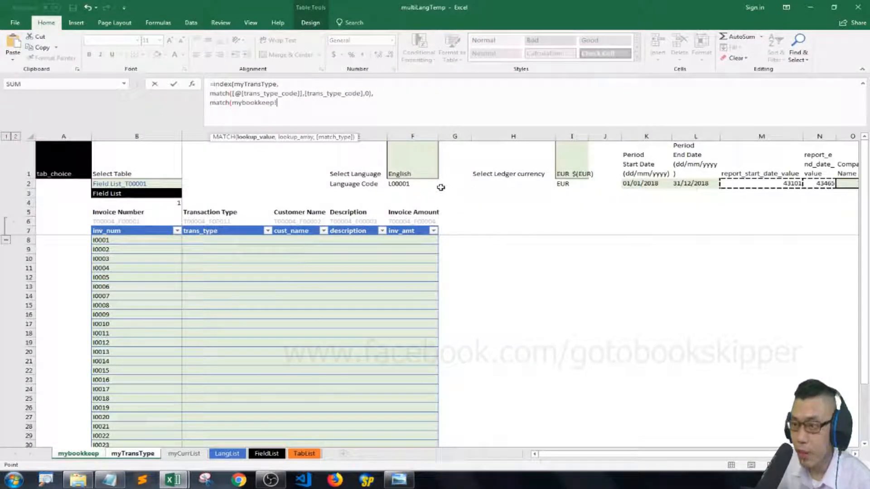
click(422, 184)
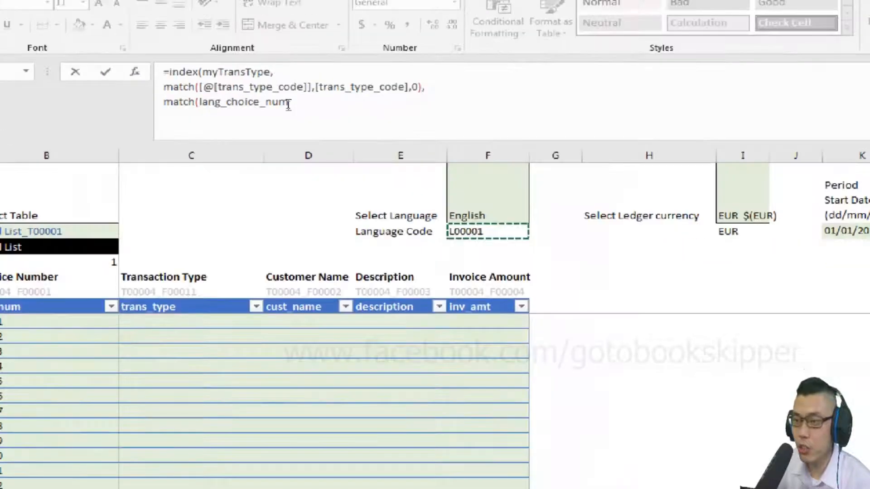
key(alt)
click(288, 104)
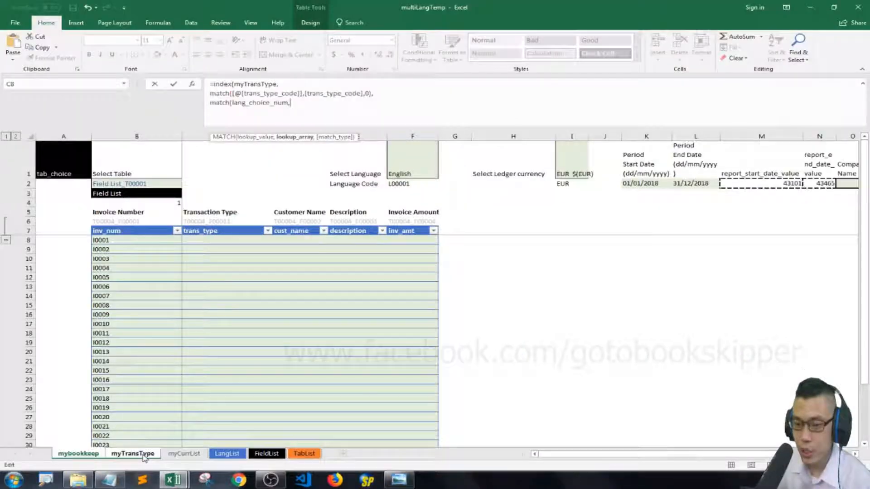
click(142, 446)
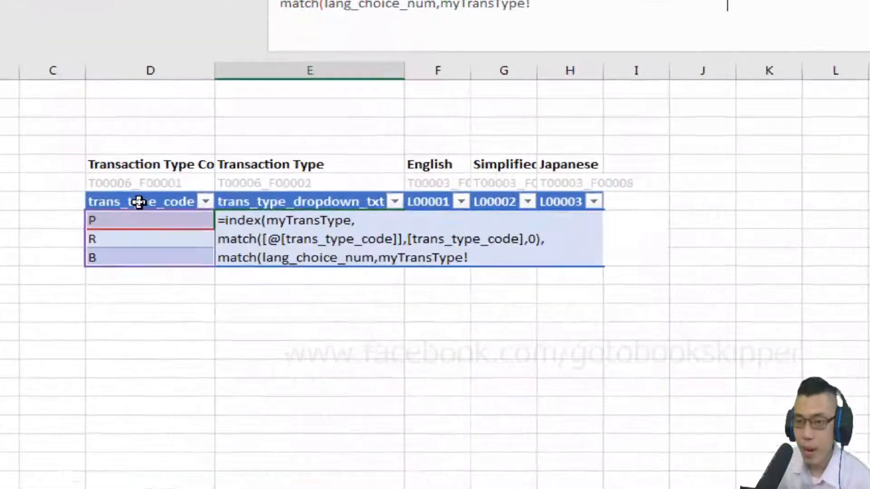
click(139, 200)
drag(290, 201, 584, 191)
text(,)
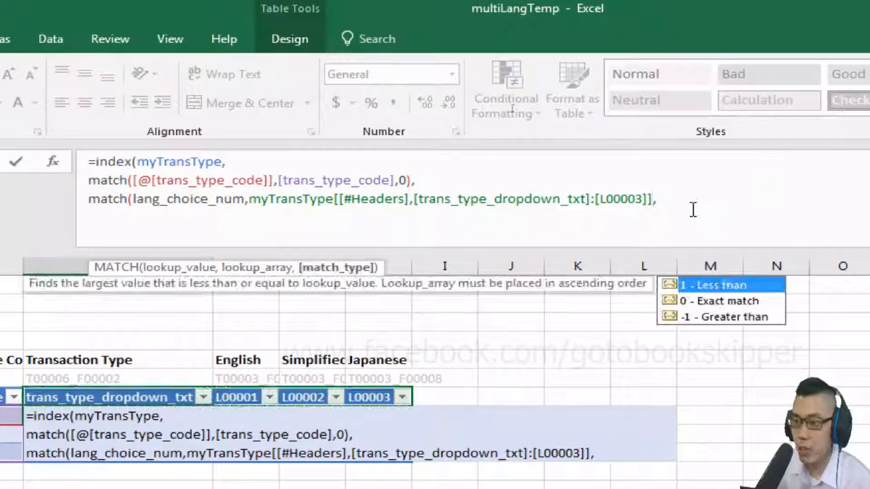
text(0))
key(alt+Return)
text())
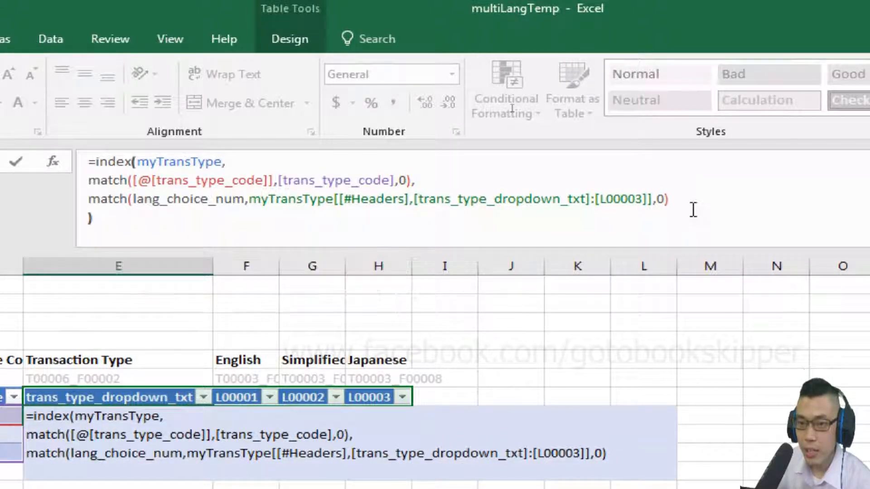
key(Return)
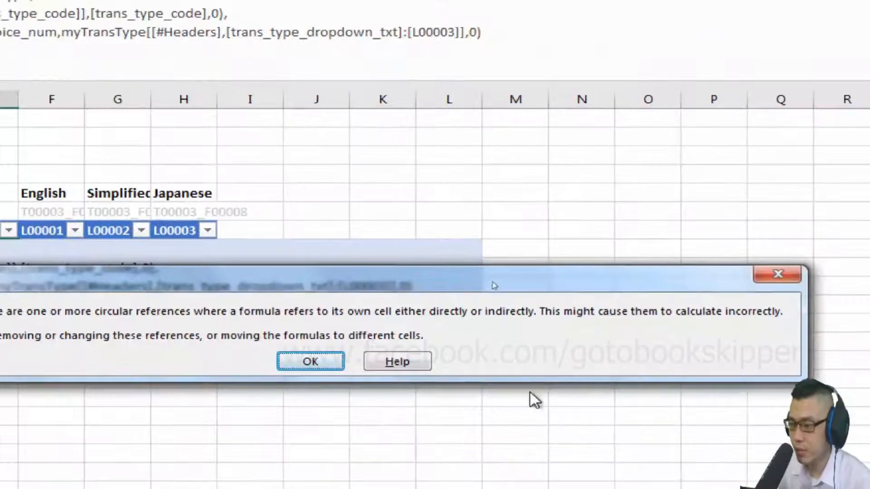
click(311, 361)
Change the second MATCH's lookup array in the dropdown text formula to all table headers, myTransType[[#Headers]], with match type 0 kept.
click(465, 110)
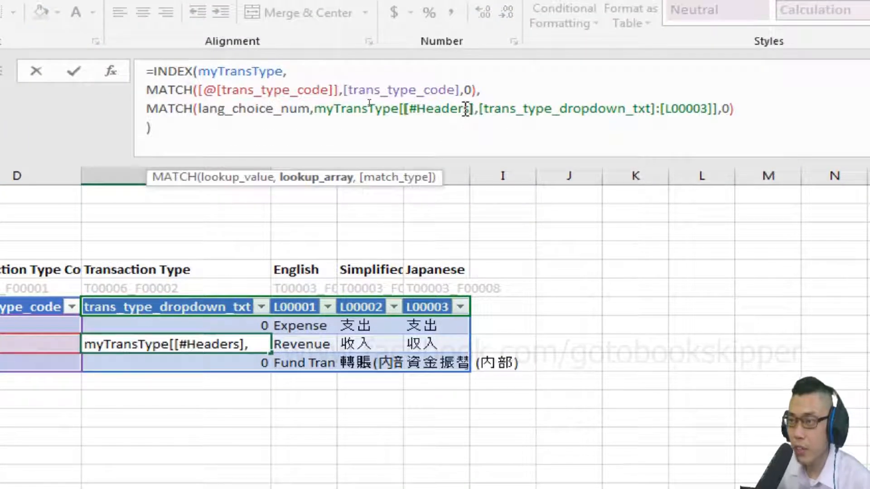
key(Right)
key(Left)
key(shift+End)
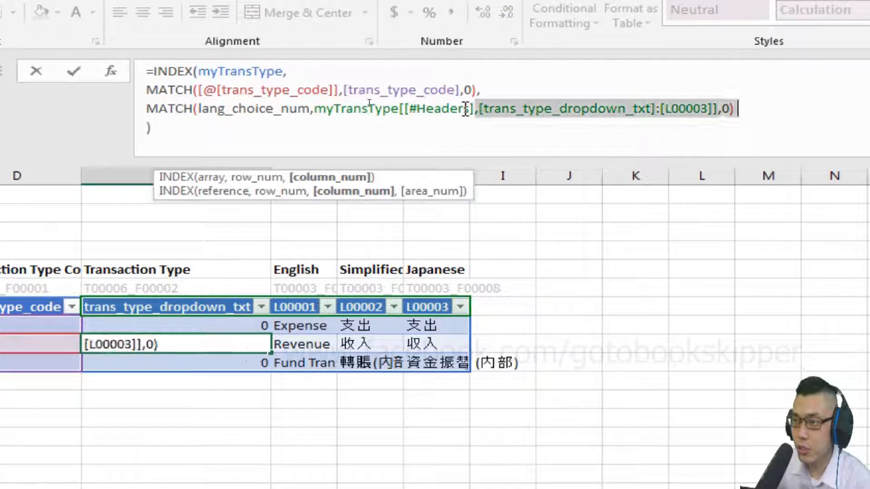
key(shift+Left)
key(shift+Left)
key(shift+Left)
key(BackSpace)
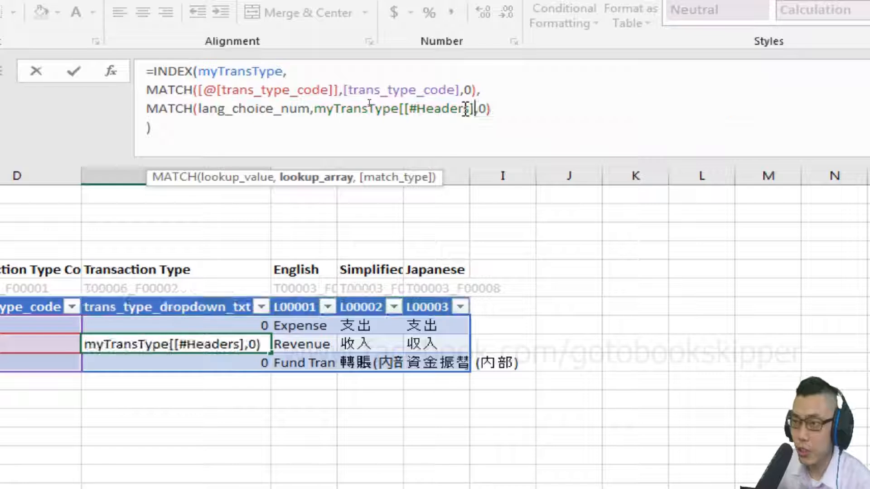
text(])
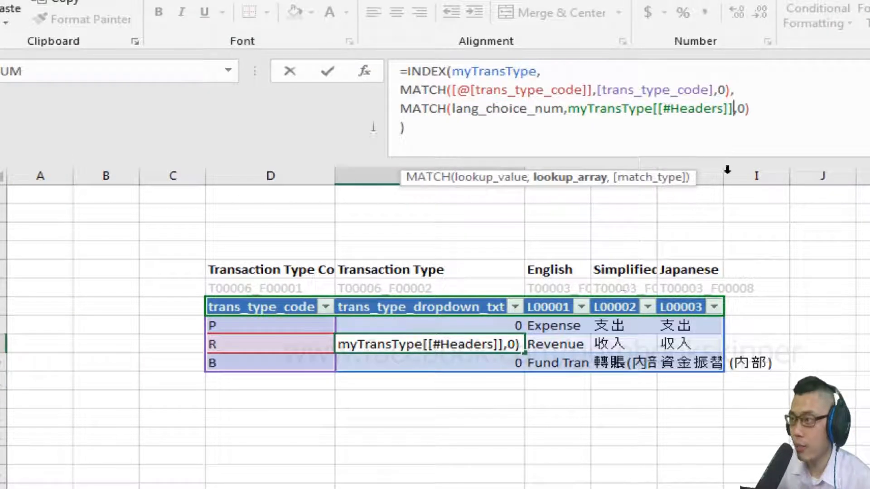
key(Return)
key(Up)
key(Up)
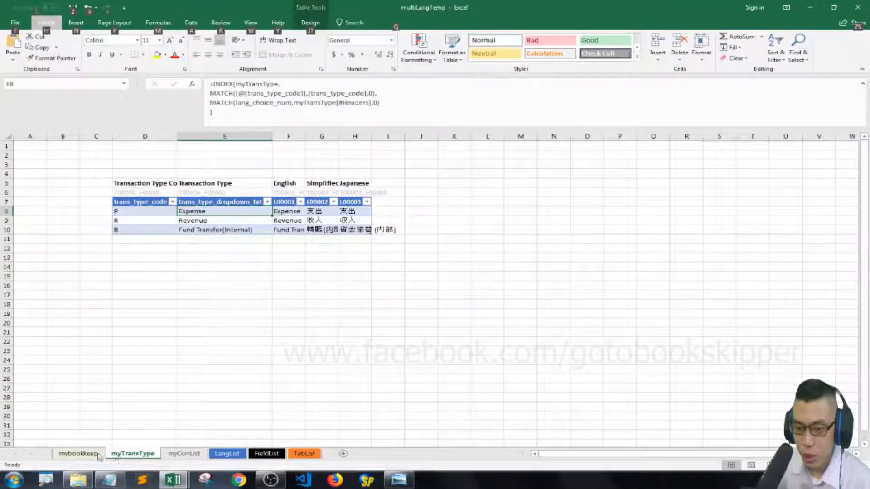
Set the language in F1 of mybookkeep to 繁體中文 and check the dropdown texts in myTransType.
click(97, 455)
click(415, 170)
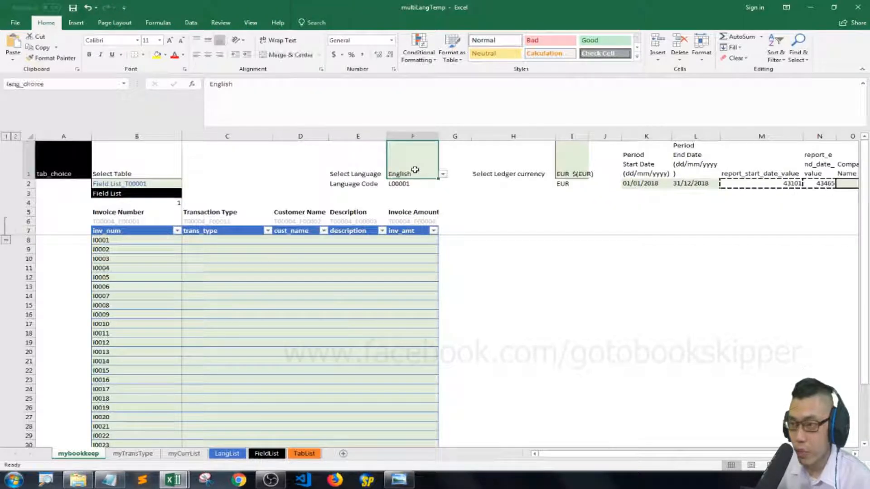
click(440, 174)
click(402, 186)
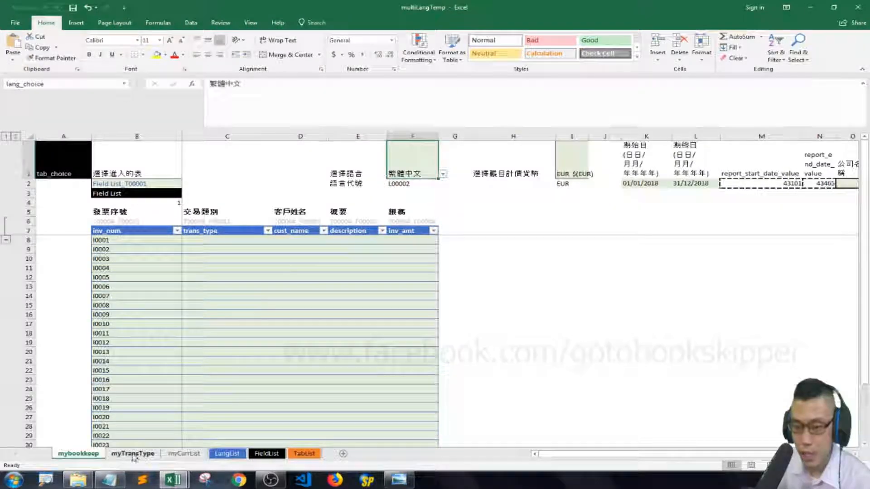
click(133, 454)
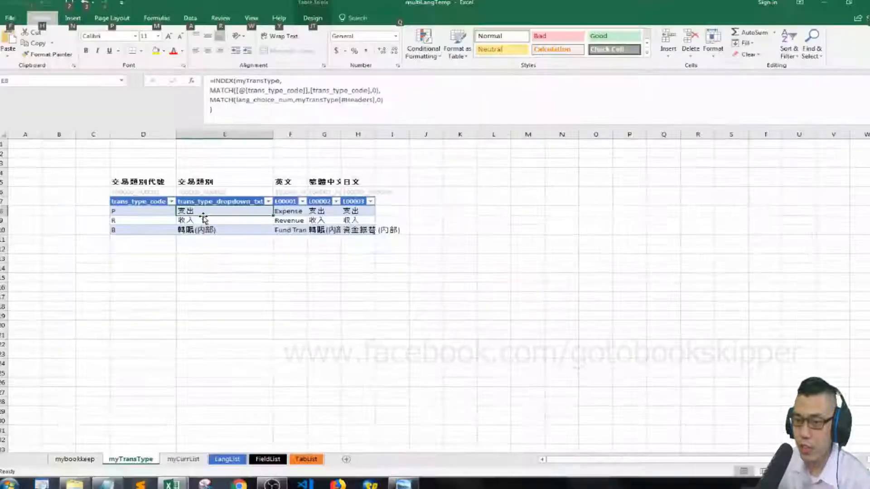
Set the language in mybookkeep back to English and check the dropdown texts in myTransType again.
click(81, 453)
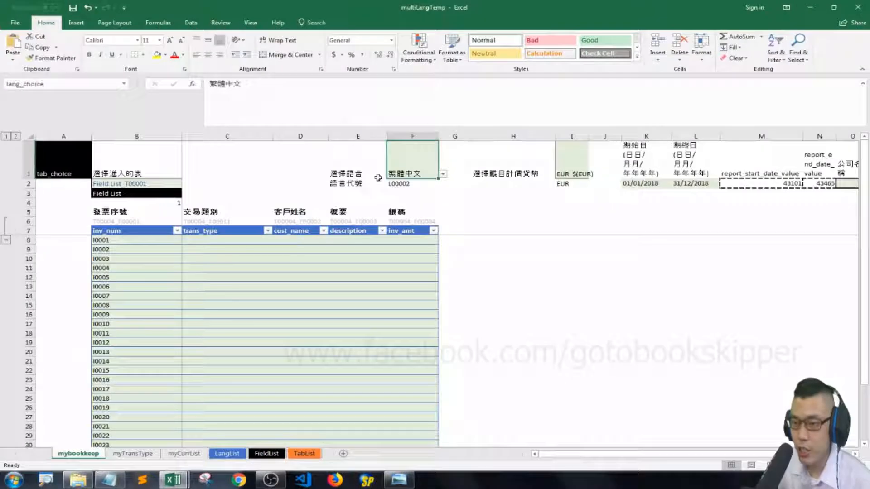
click(442, 174)
click(403, 190)
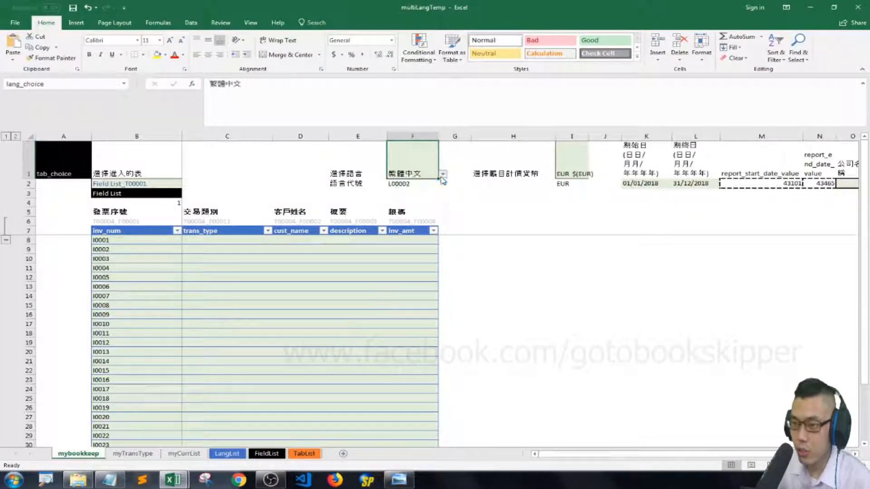
click(126, 453)
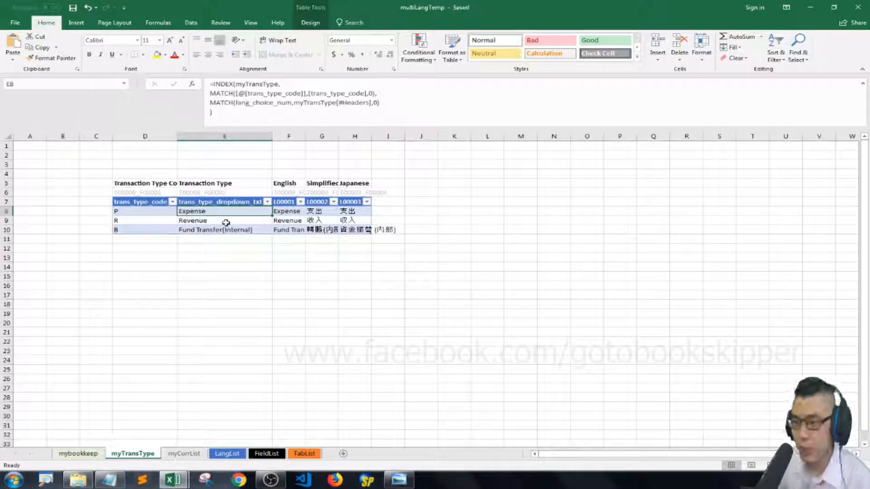
Create a new workbook-scope defined name called trans_dropdown_list.
click(322, 248)
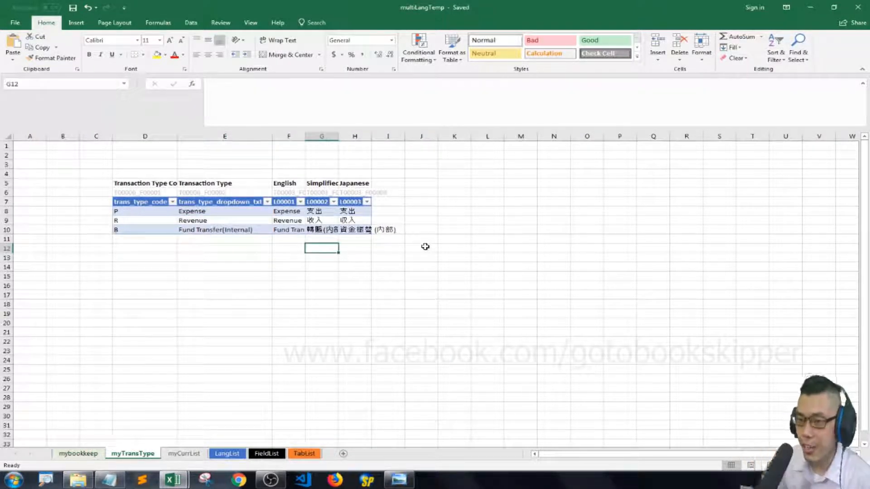
key(Left)
key(Left)
key(Left)
key(Right)
key(ctrl+F3)
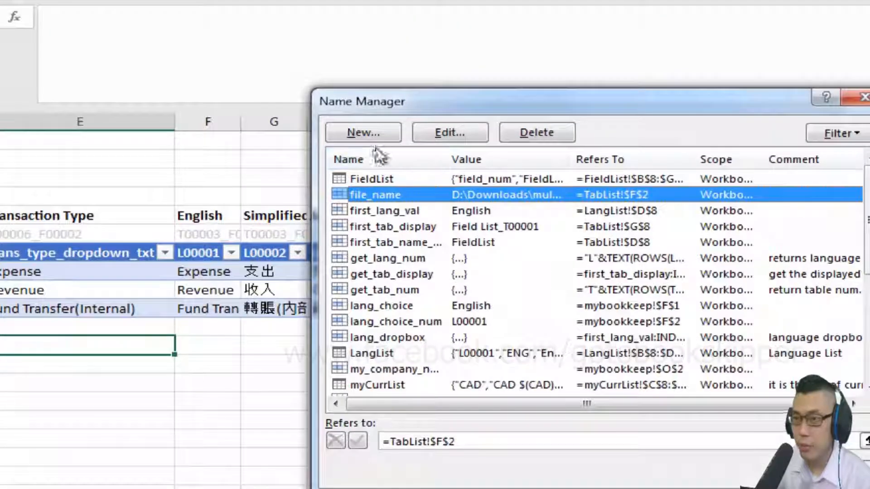
click(378, 135)
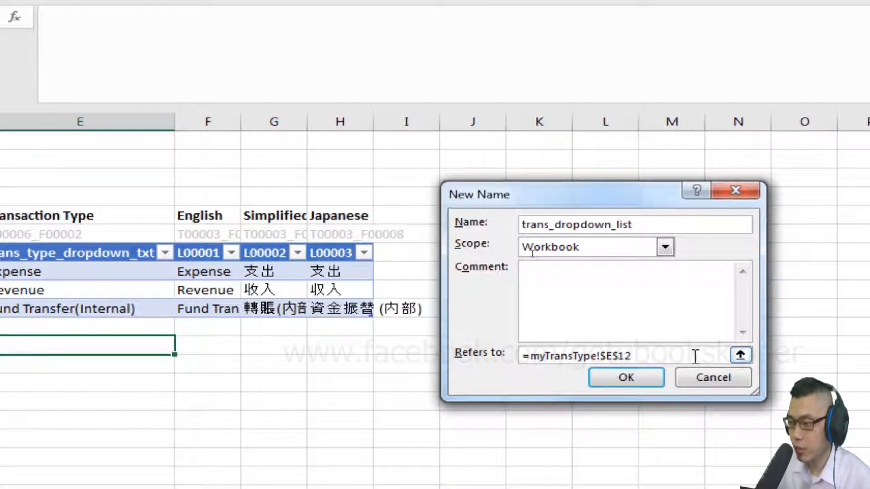
Make trans_dropdown_list refer to the trans_type_dropdown_txt data cells E8:E10 of myTransType, and save the name.
drag(695, 357, 509, 358)
key(BackSpace)
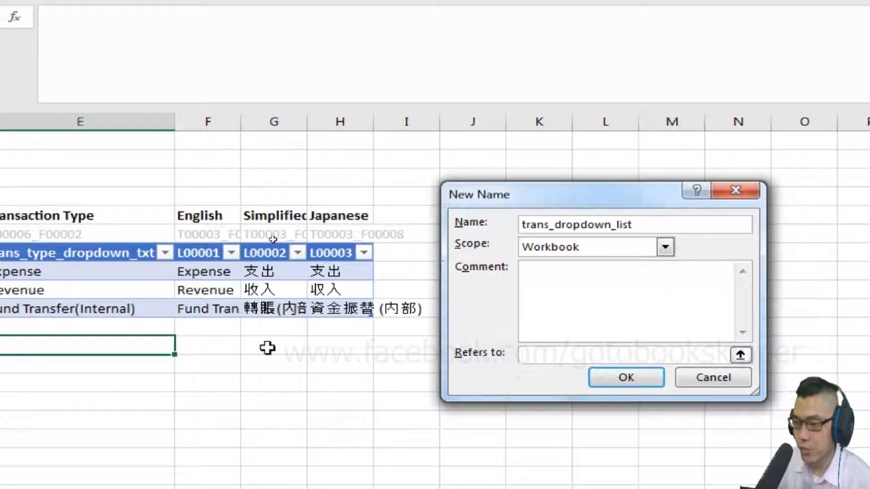
drag(5, 273, 38, 288)
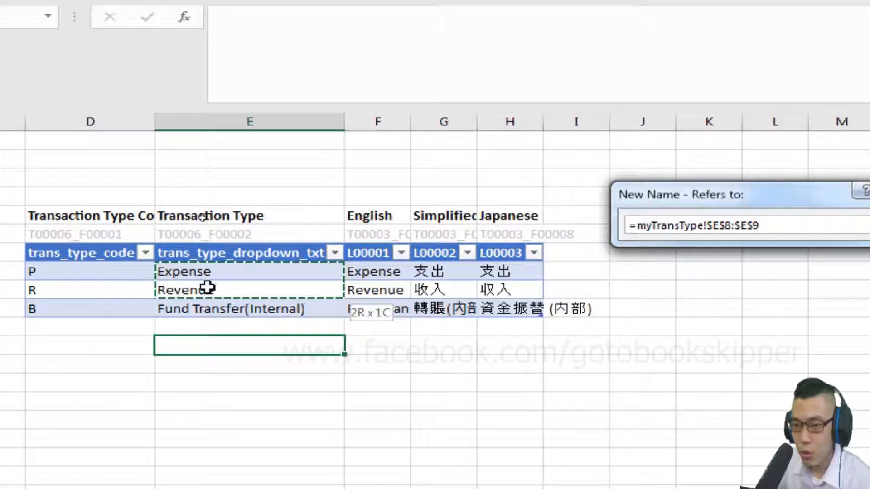
drag(207, 288, 218, 307)
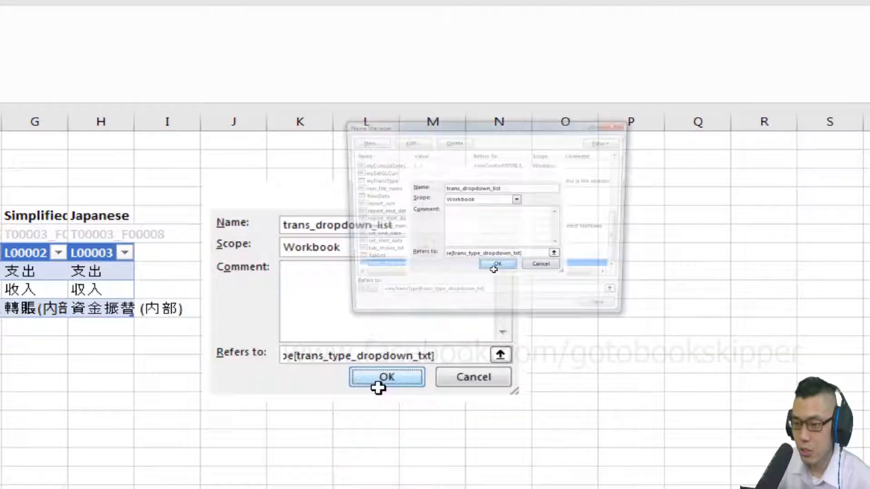
click(378, 386)
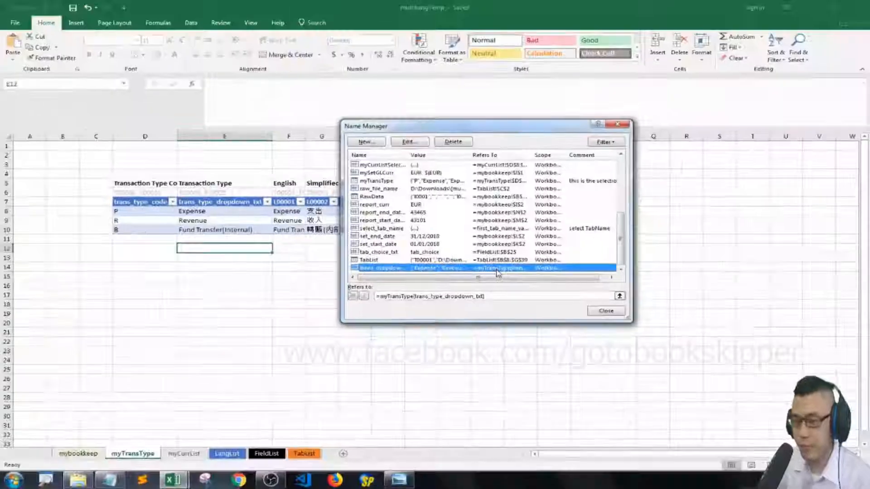
click(613, 311)
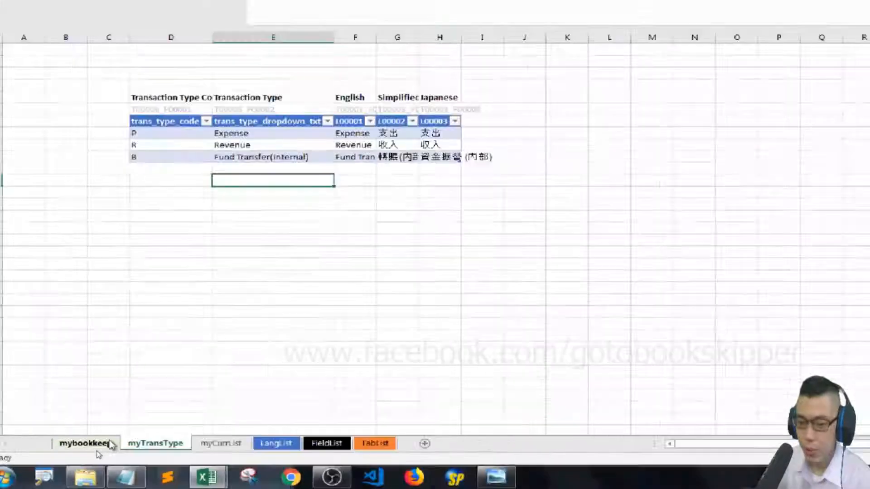
Start data validation for the first trans_type cell, C8 in mybookkeep, and allow only a List.
key(alt)
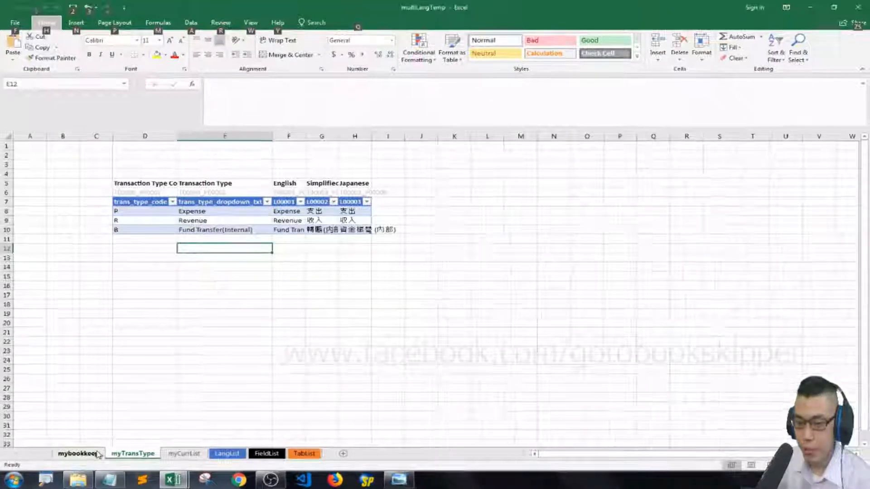
click(96, 454)
click(243, 242)
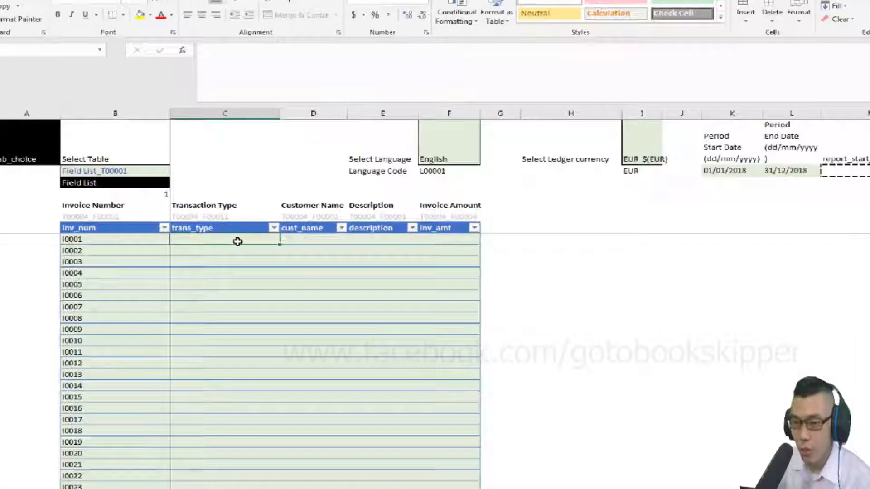
scroll(221, 239, left, 3)
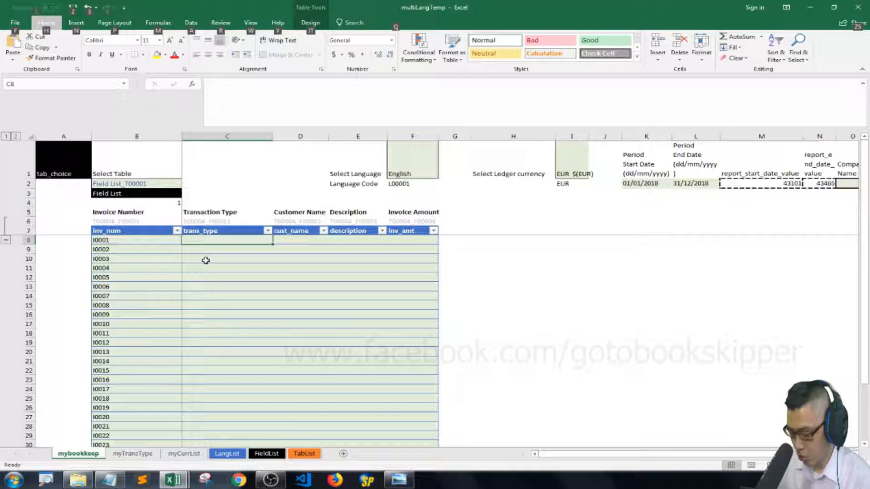
key(alt+d)
key(l)
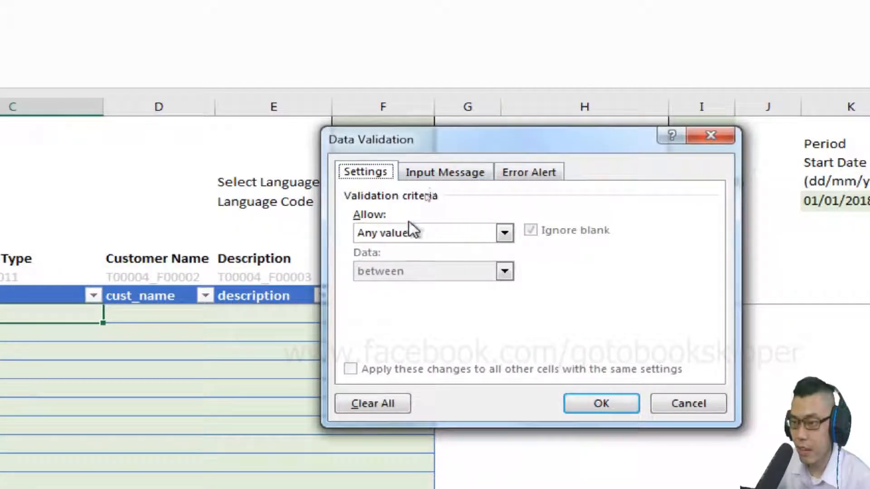
click(412, 232)
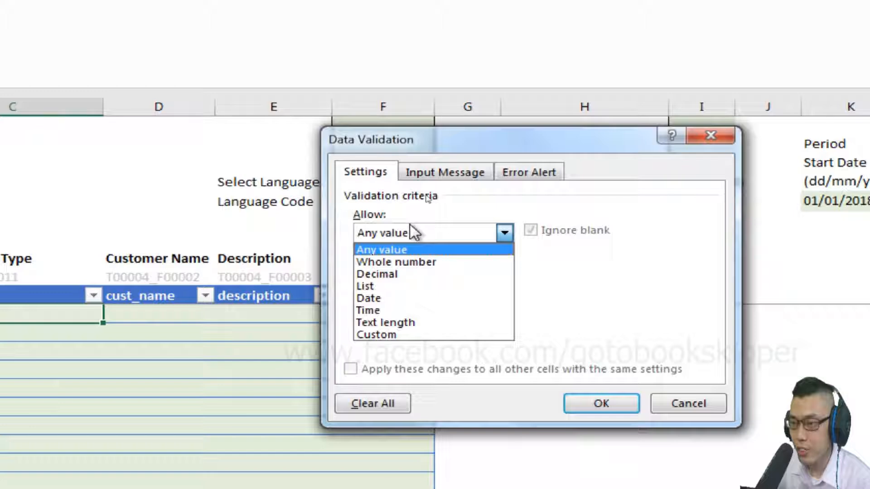
click(390, 284)
Set the validation list's source to the defined name trans_dropdown_list and apply it to C8.
click(374, 311)
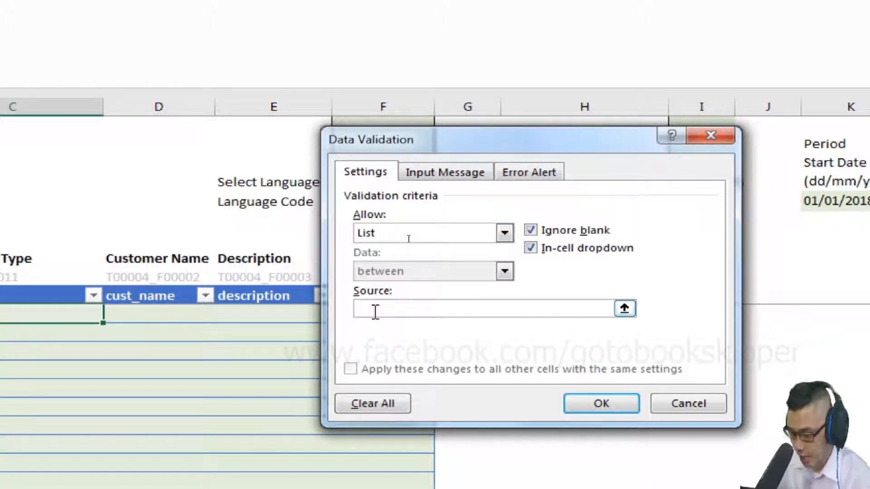
key(F3)
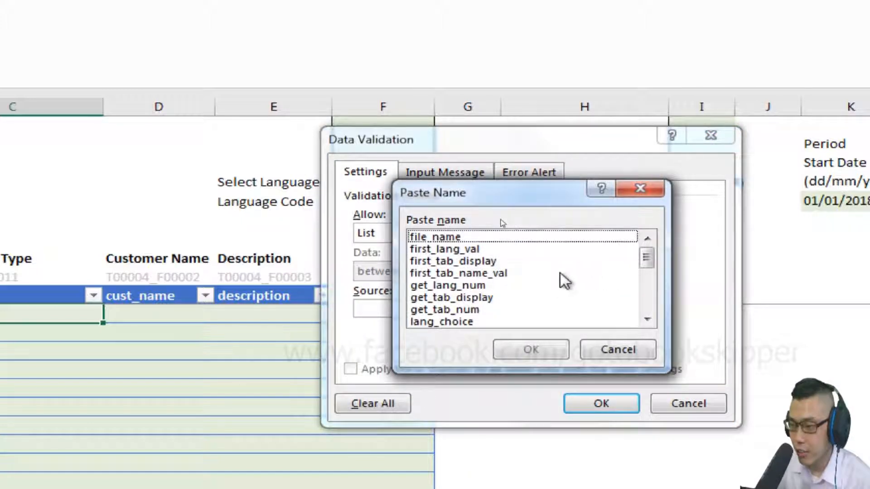
key(t)
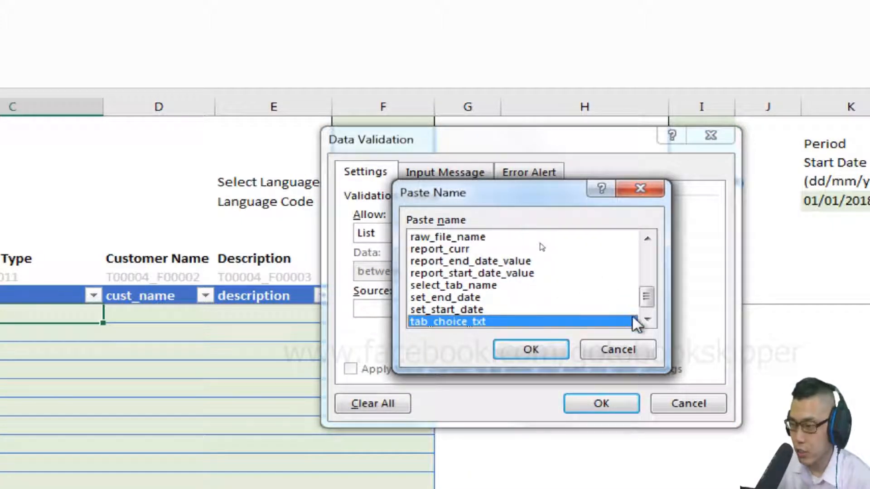
click(647, 320)
click(492, 322)
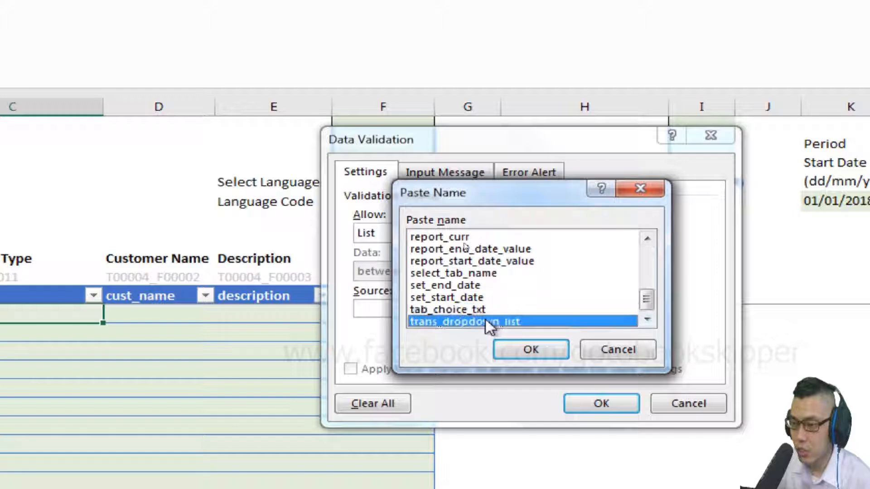
click(533, 350)
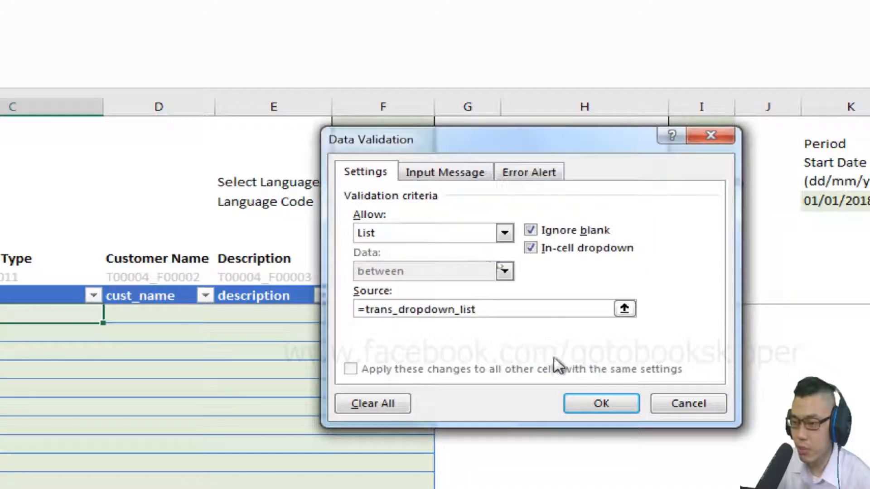
click(598, 404)
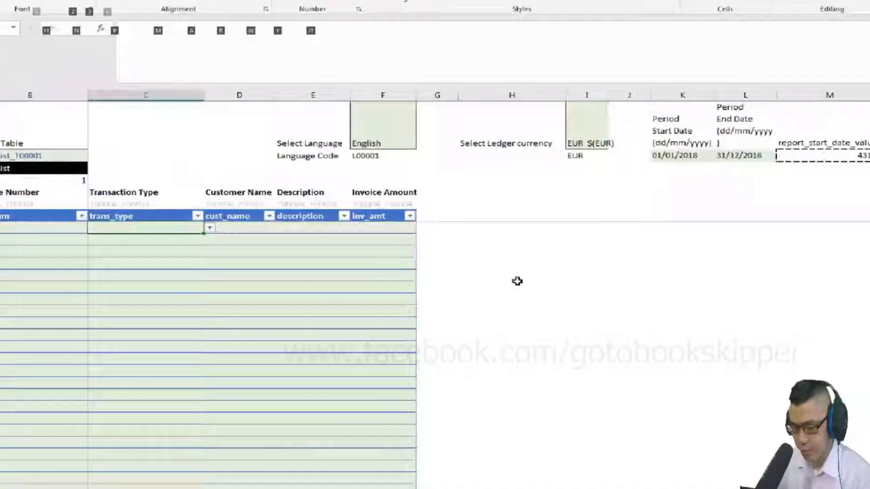
Copy C8 with its validation down the whole trans_type column and check the choices offered in C8's dropdown.
key(ctrl+shift+Down)
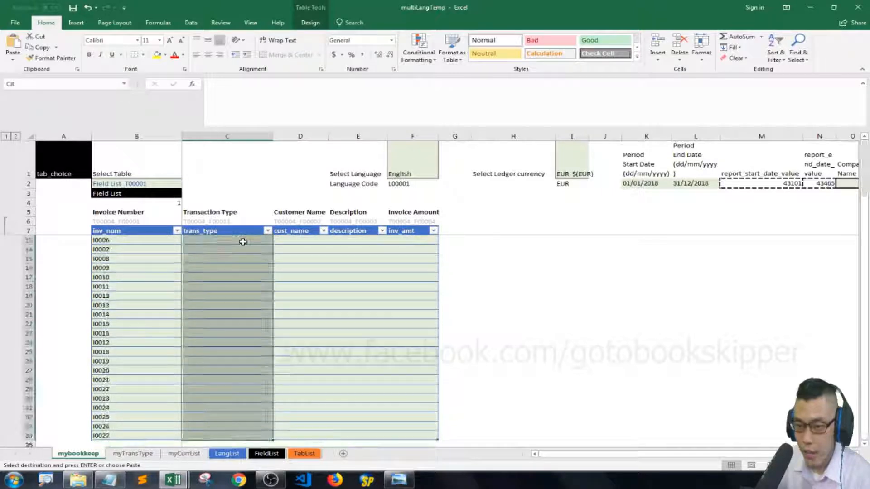
key(ctrl+v)
key(ctrl+Up)
key(Down)
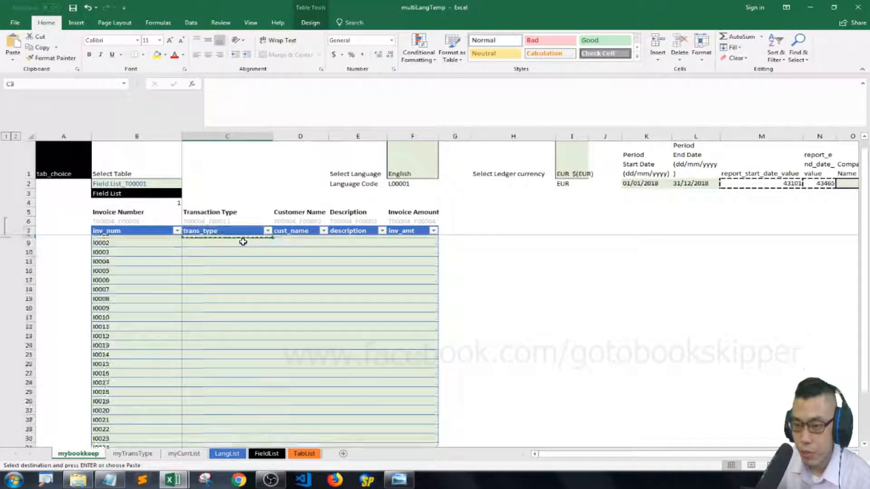
key(Escape)
key(Up)
key(Down)
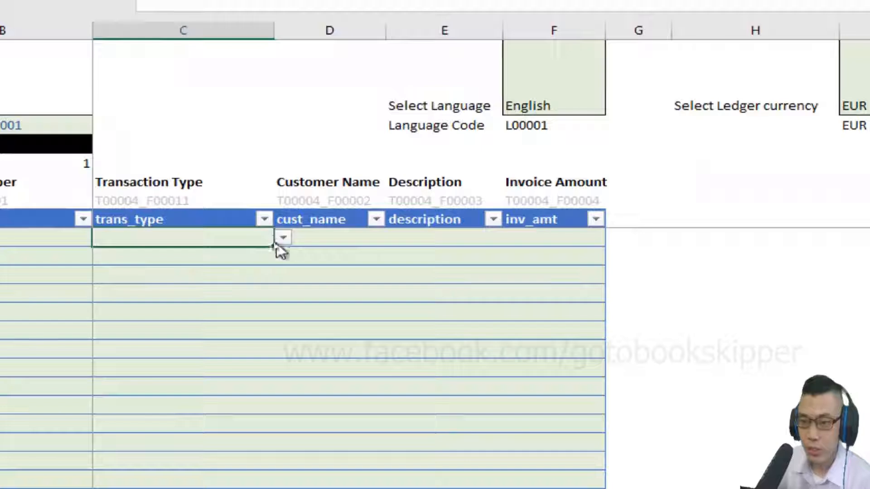
click(276, 241)
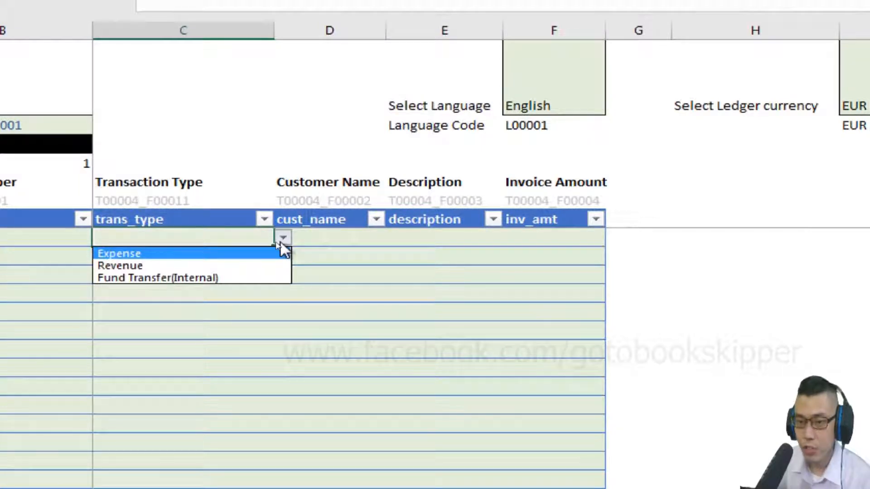
click(281, 243)
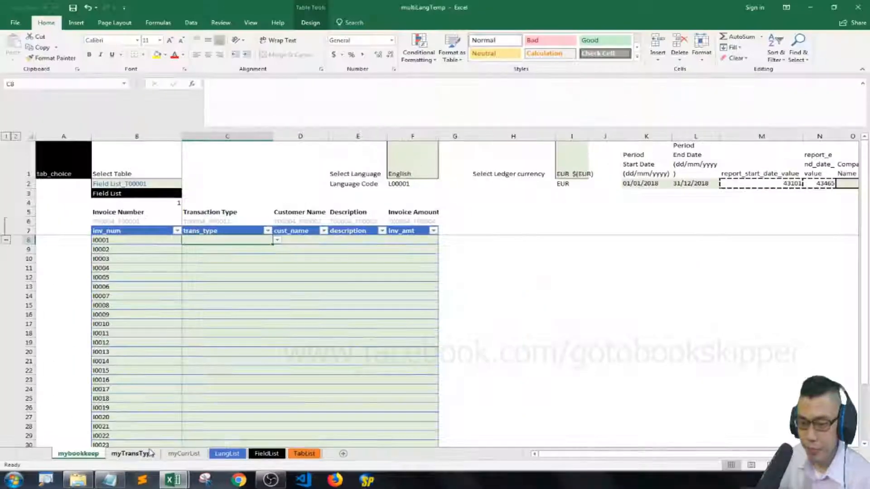
Prefix the trans_type_dropdown_txt formula in myTransType with [@[trans_type_code]]&"-"& before INDEX, and enter it for the column.
click(150, 453)
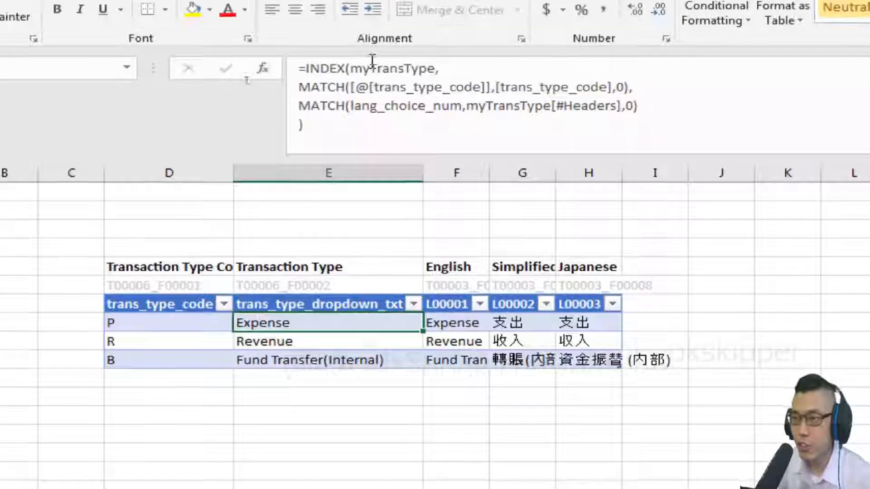
click(280, 60)
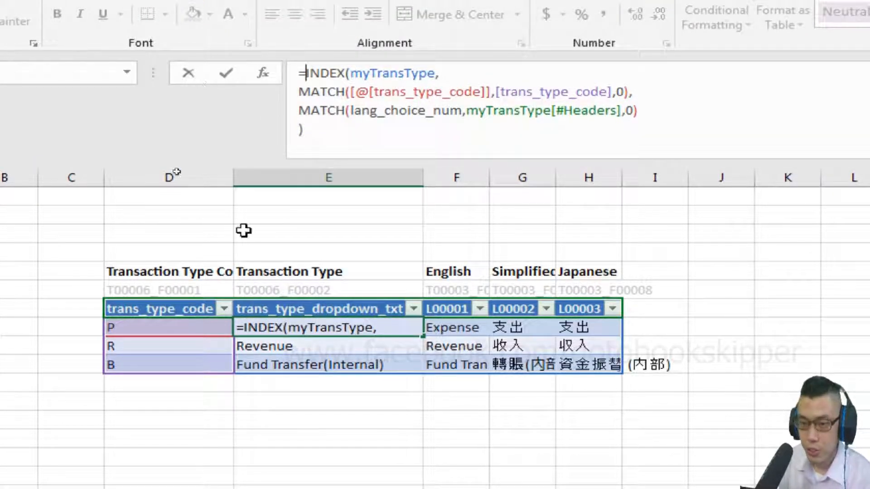
click(159, 326)
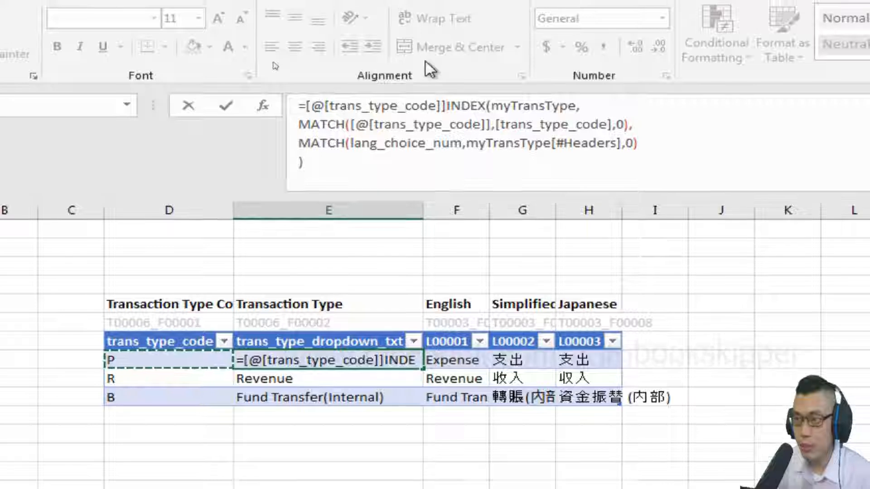
text(&)
text("_")
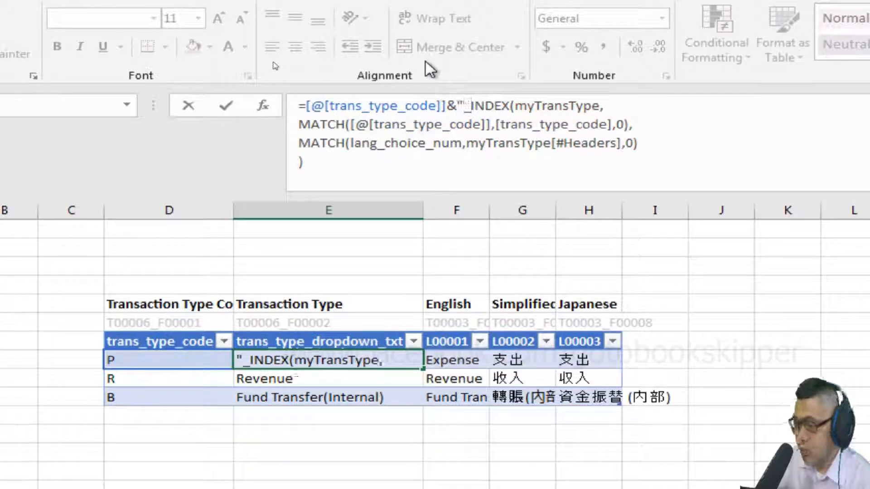
key(BackSpace)
key(BackSpace)
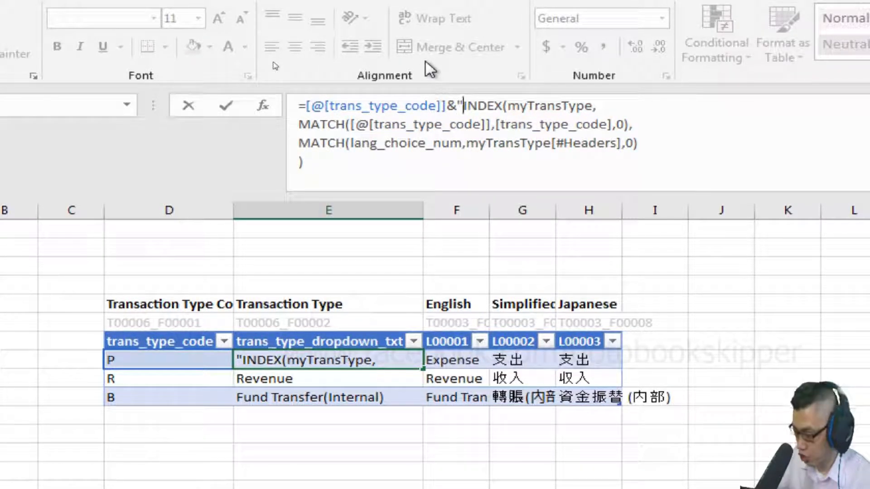
text(-"&)
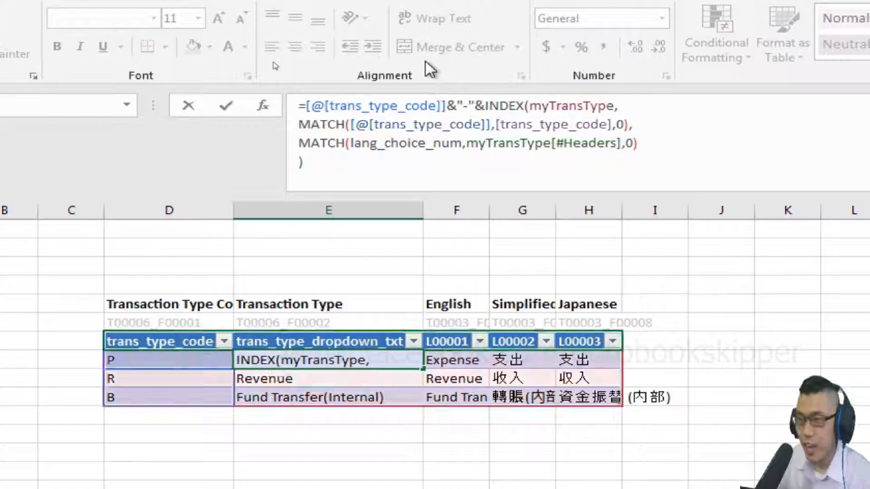
key(Return)
key(Down)
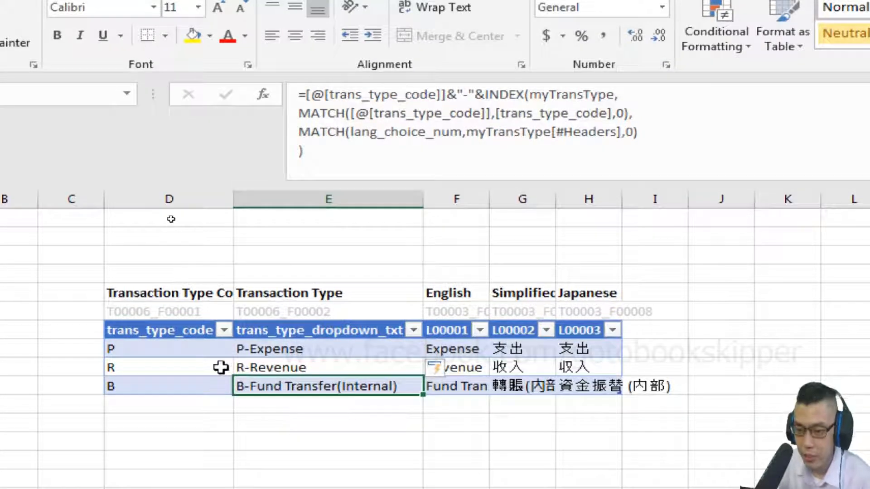
click(283, 356)
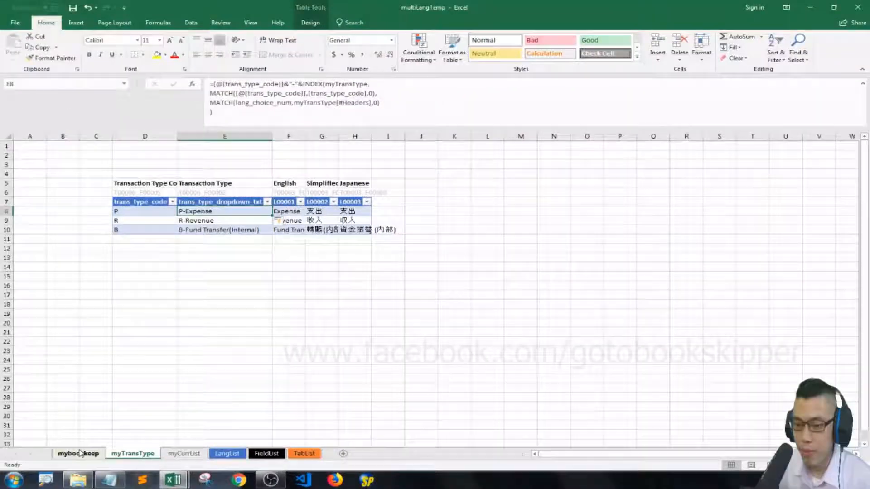
Choose P-Expense from the Transaction Type dropdown for the first invoice, cell C8 of mybookkeep.
click(78, 454)
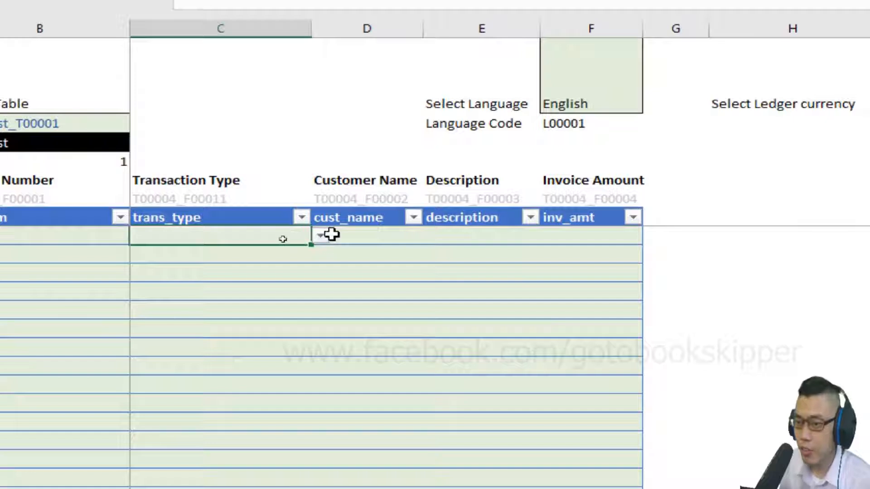
click(332, 234)
click(322, 235)
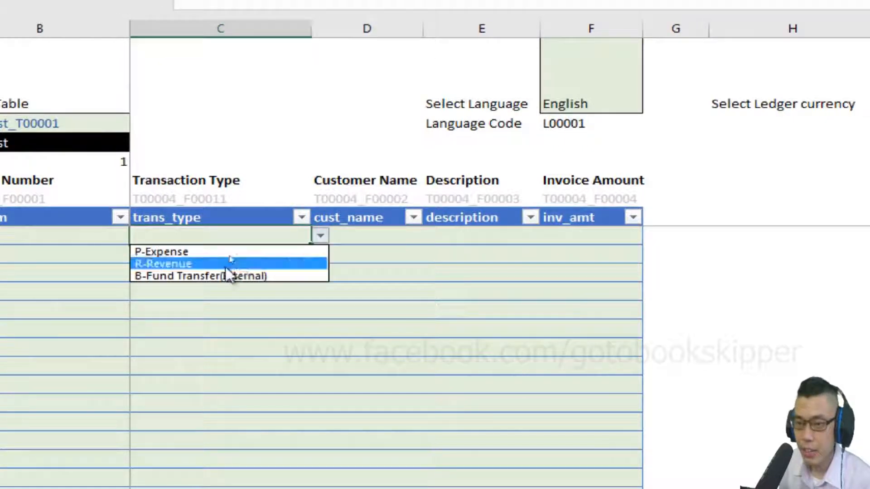
click(186, 253)
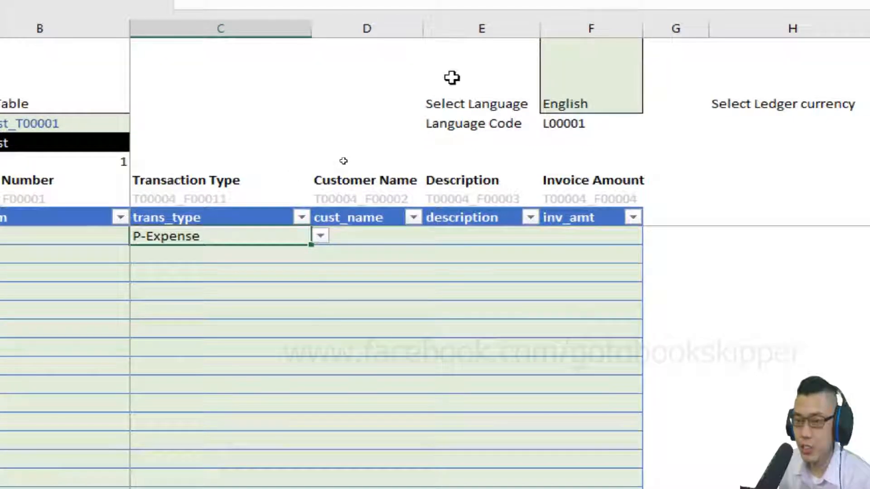
Switch the workbook's display language from the Select Language cell F1 to 日本語.
click(578, 85)
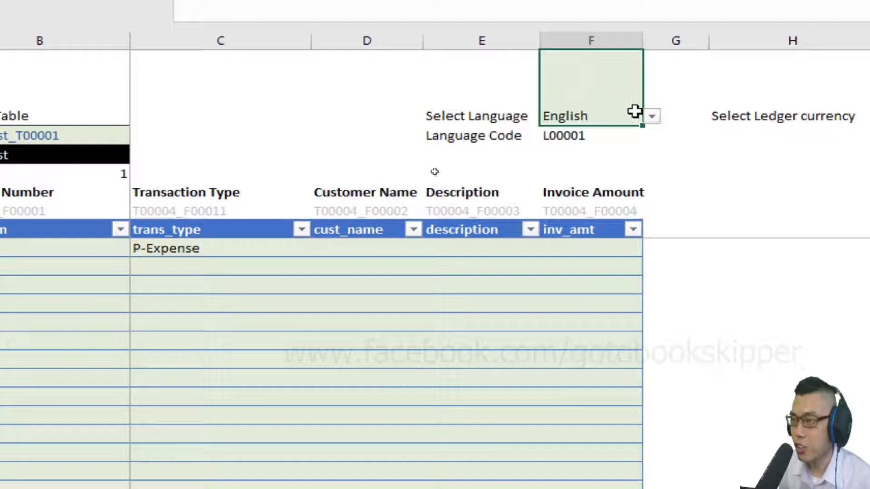
click(651, 116)
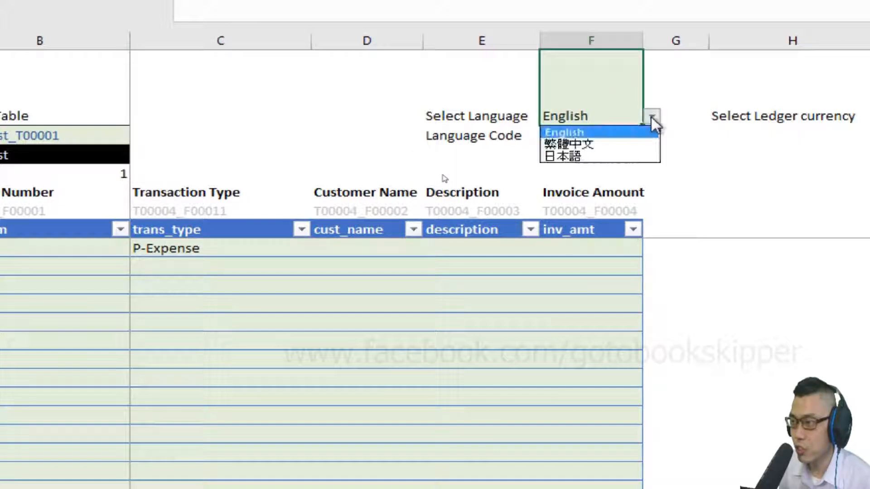
key(Down)
key(Down)
key(Return)
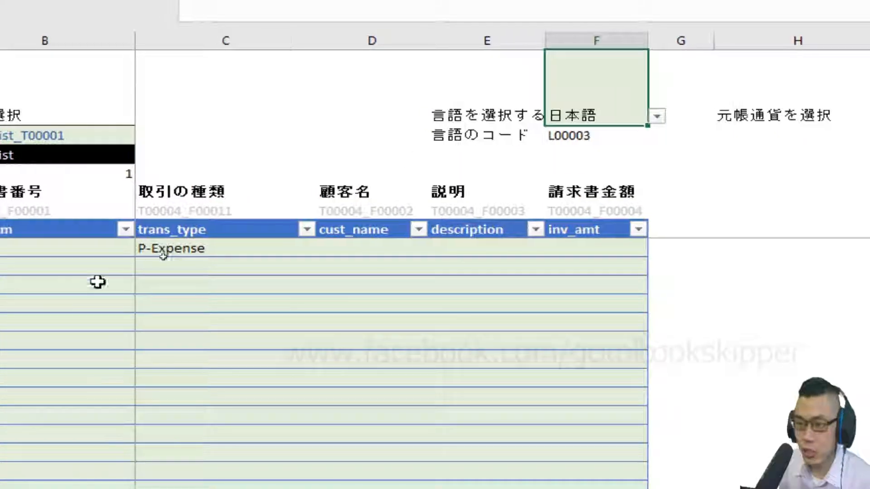
Choose P-支出 as the transaction type for invoice I0001 in cell C8.
click(261, 249)
click(321, 248)
click(337, 263)
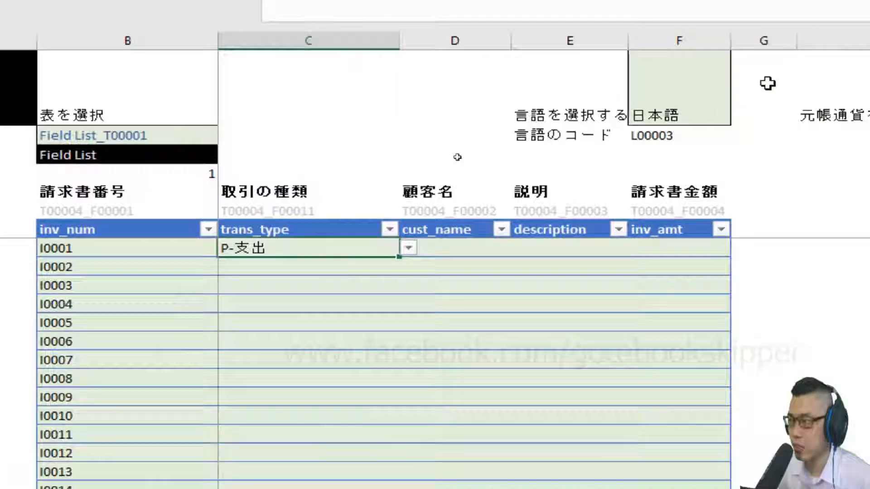
Set the display language in cell F1 back to English.
click(825, 91)
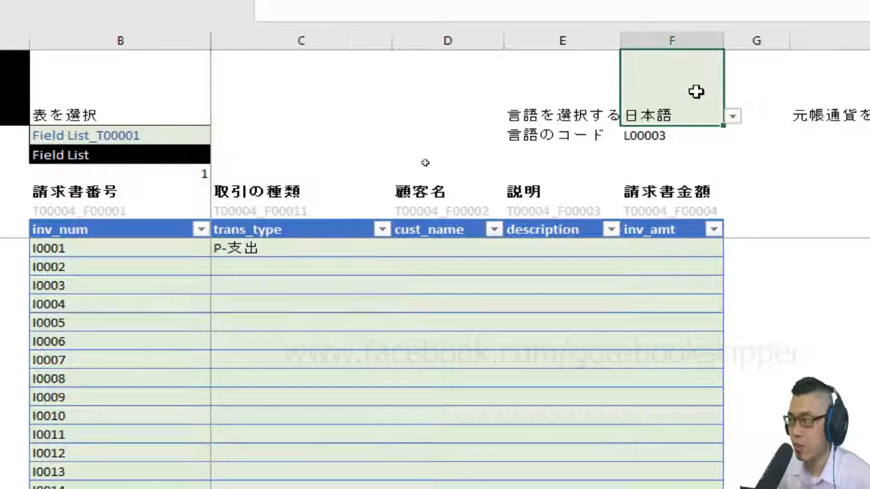
click(864, 116)
key(Return)
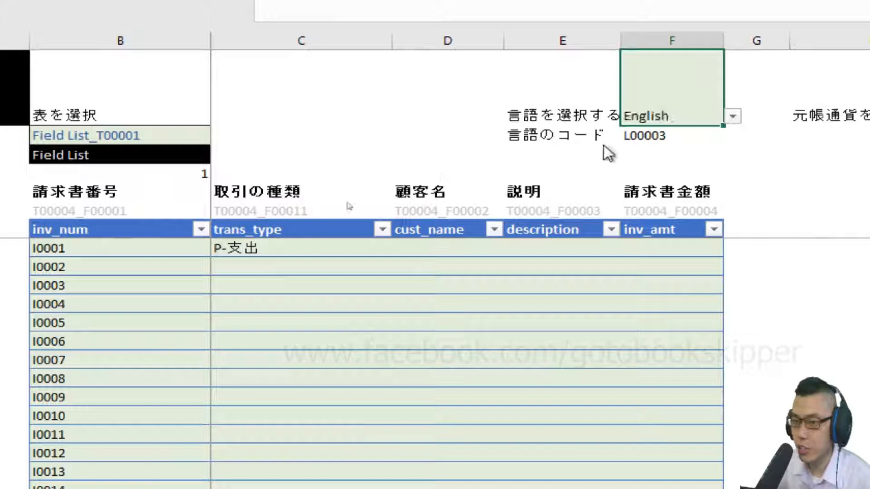
Reselect P-Expense as the transaction type for invoice I0001 in cell C8, and move to the invoice's customer name cell.
click(271, 246)
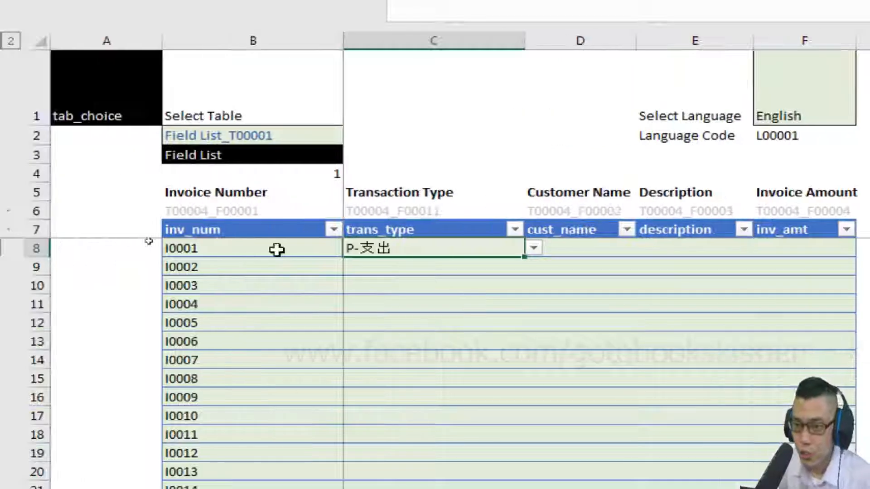
click(533, 248)
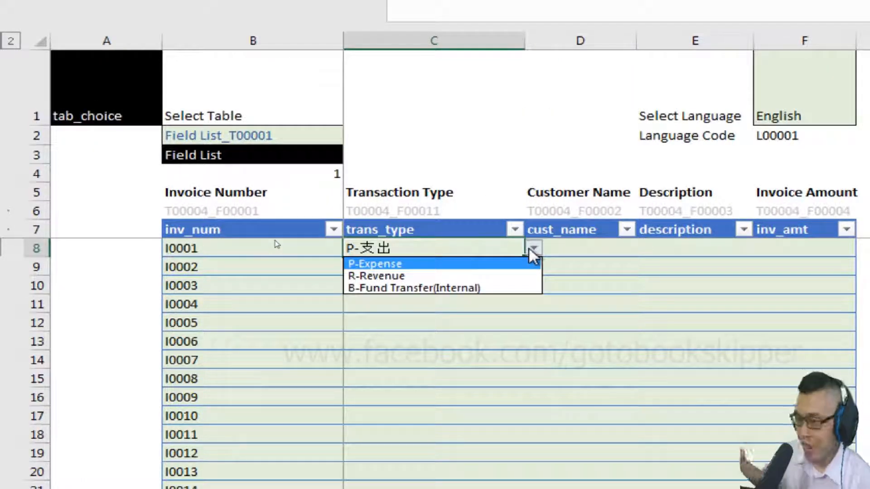
key(Down)
key(Up)
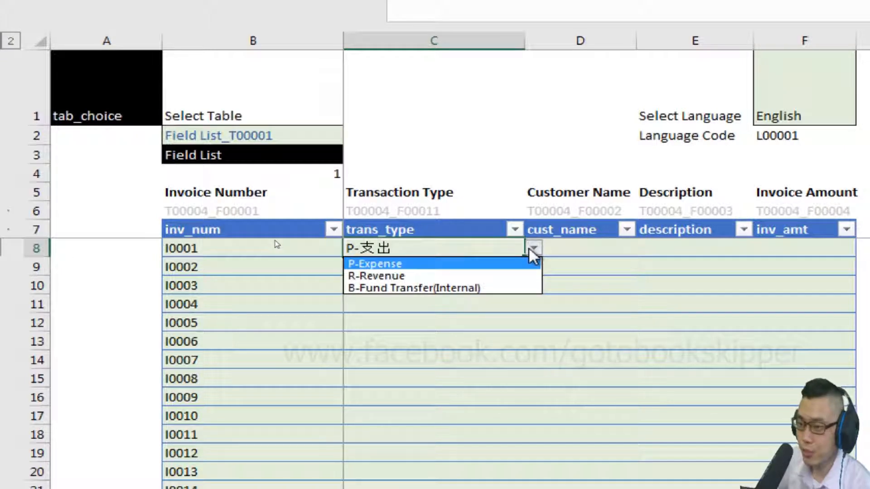
key(Return)
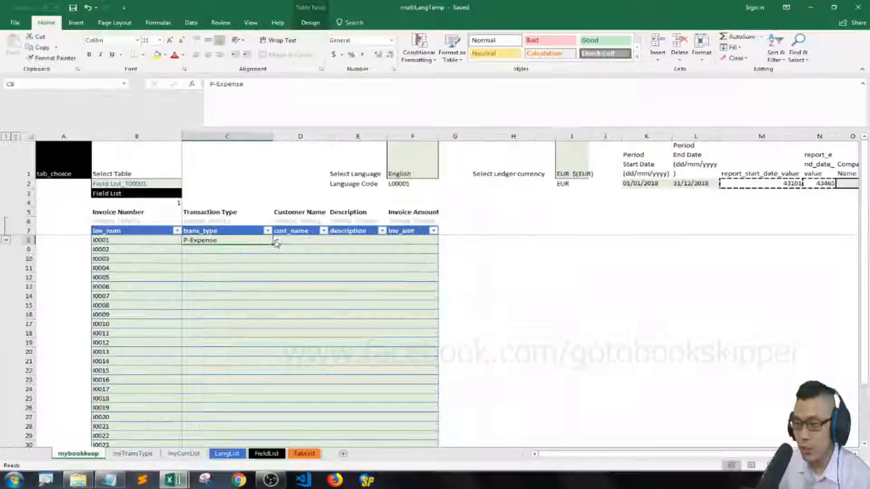
click(529, 249)
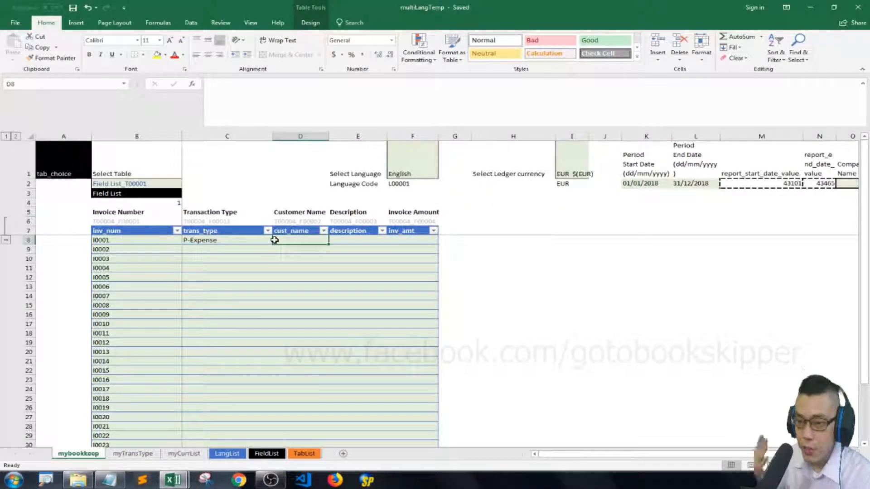